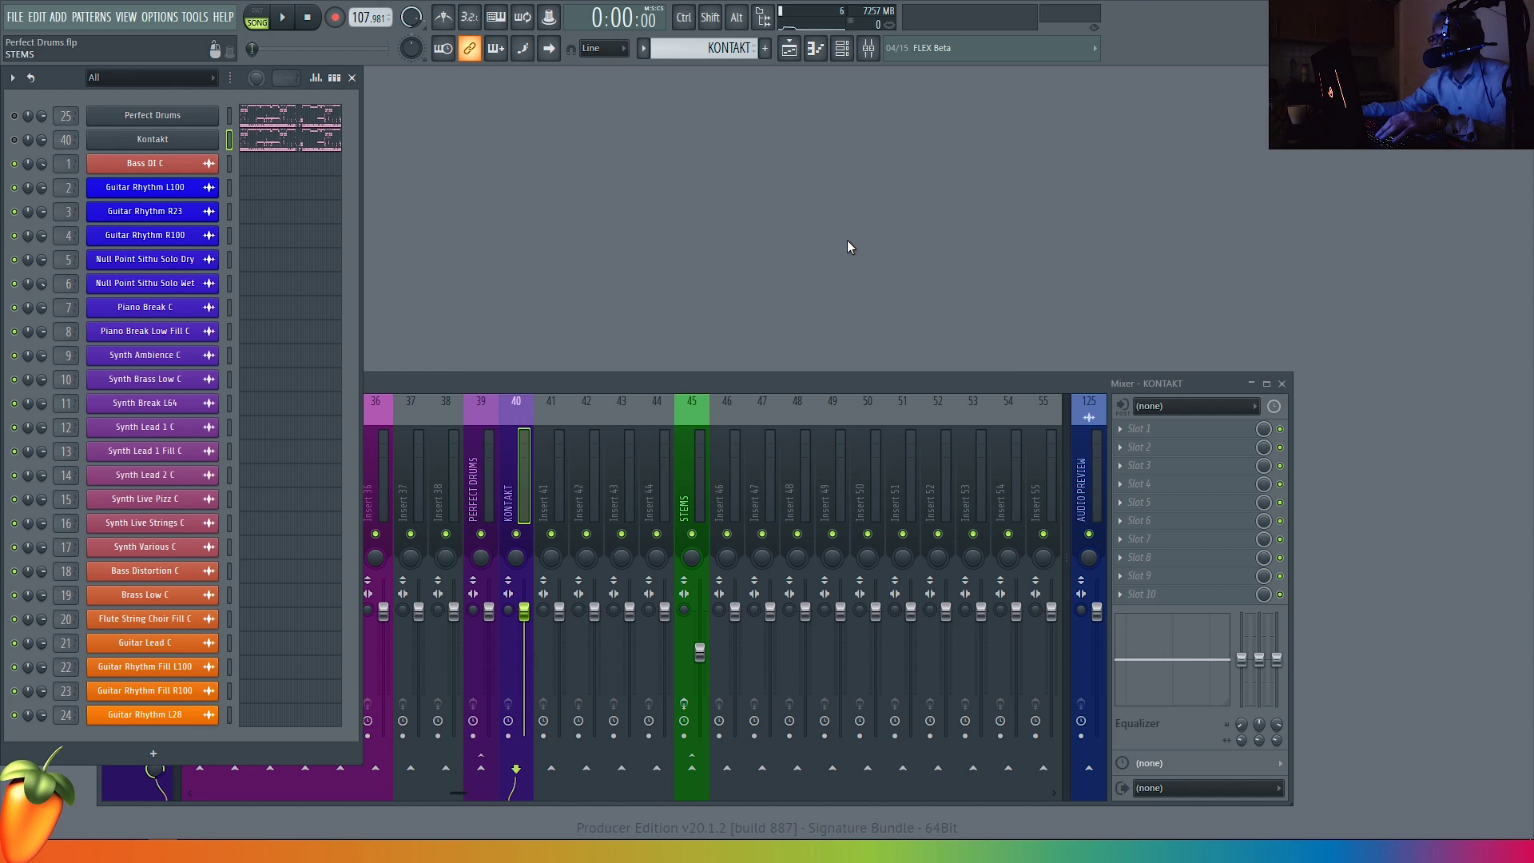
- Open the playlist and look through the imported stem tracks from the guitar rhythms down to Guitar Rhythm L28
{"action": "left_click", "coordinate": [789, 48]}
{"action": "scroll", "coordinate": [563, 217], "scroll_direction": "down", "scroll_amount": 5}
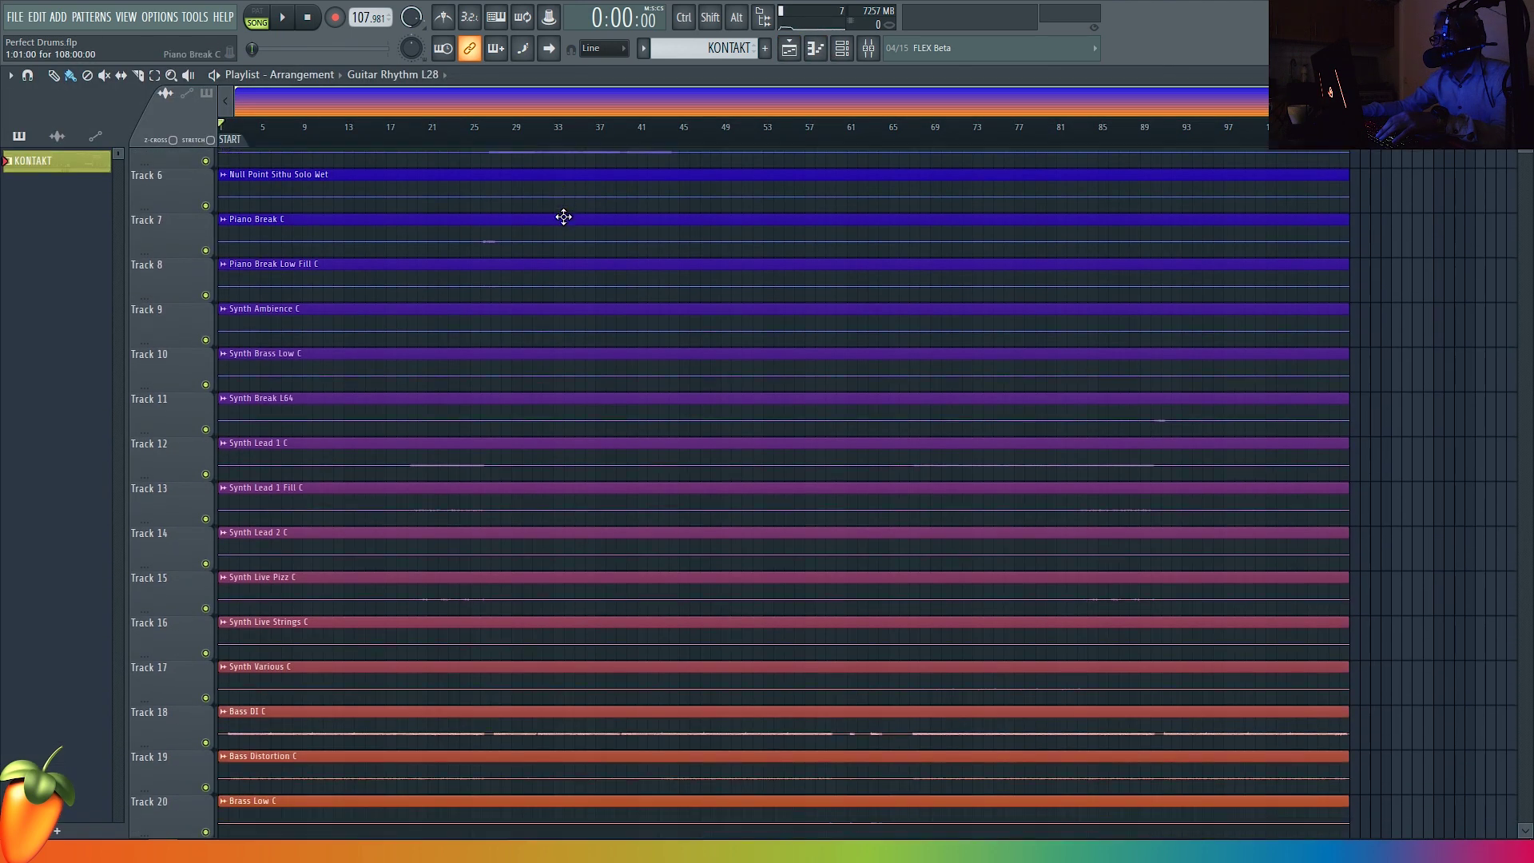
{"action": "scroll", "coordinate": [562, 216], "scroll_direction": "down", "scroll_amount": 11}
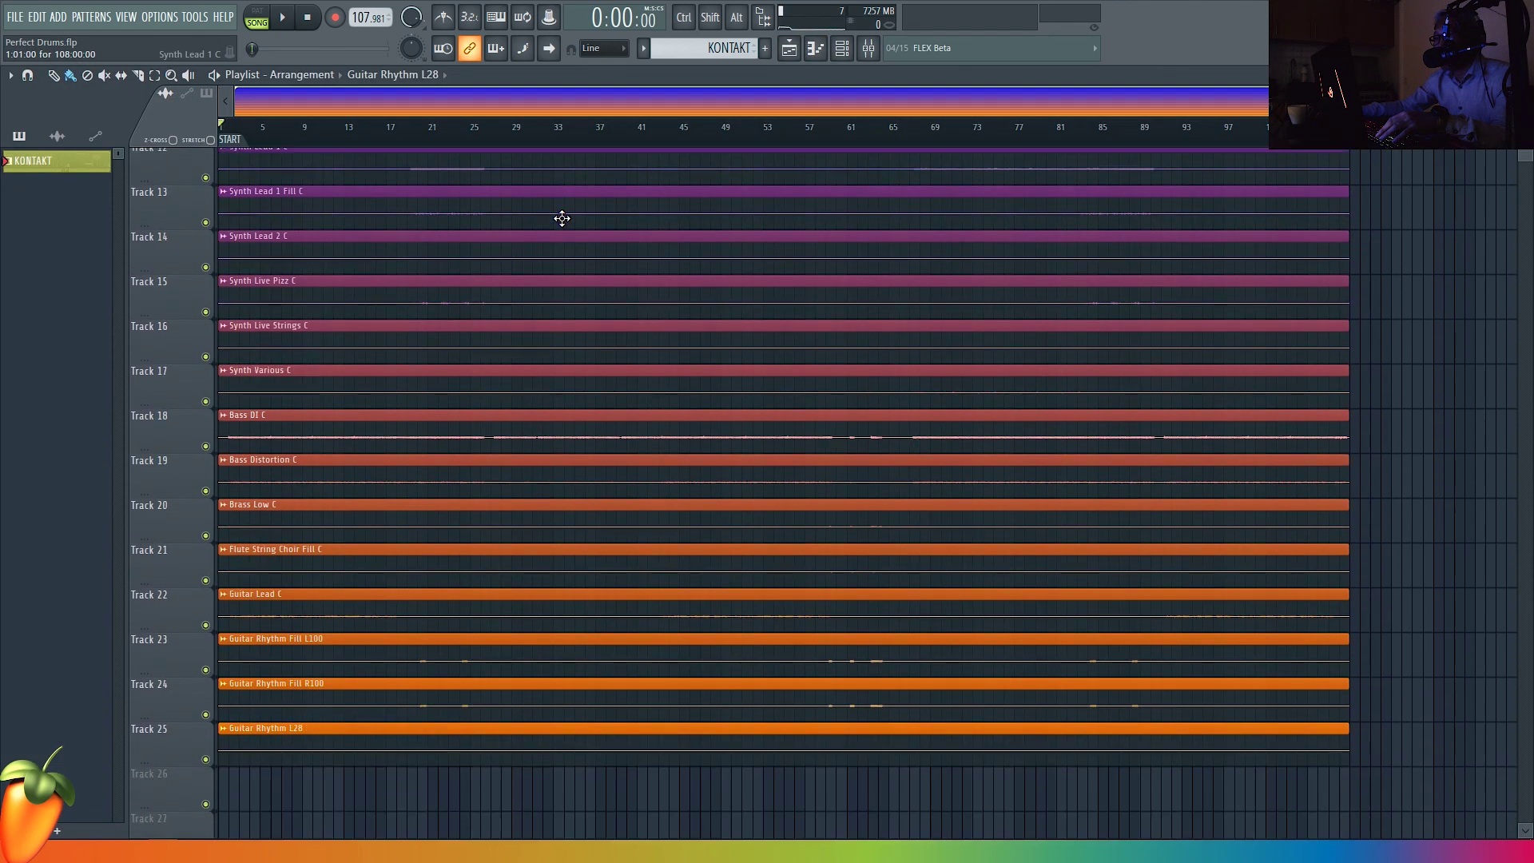
{"action": "scroll", "coordinate": [560, 218], "scroll_direction": "up", "scroll_amount": 4}
{"action": "scroll", "coordinate": [701, 384], "scroll_direction": "up", "scroll_amount": 11}
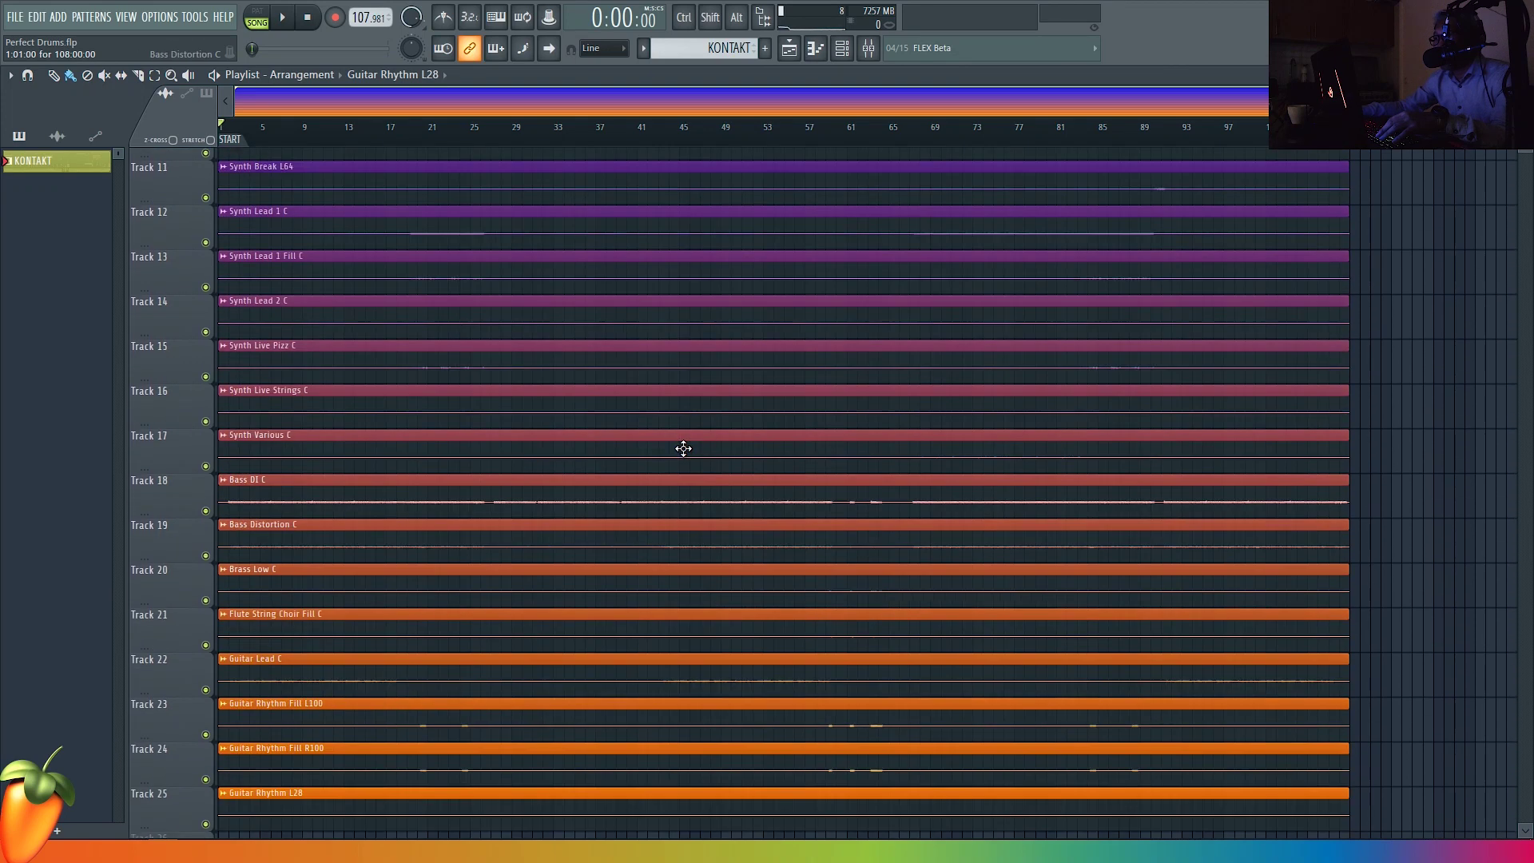
{"action": "scroll", "coordinate": [683, 449], "scroll_direction": "down", "scroll_amount": 1}
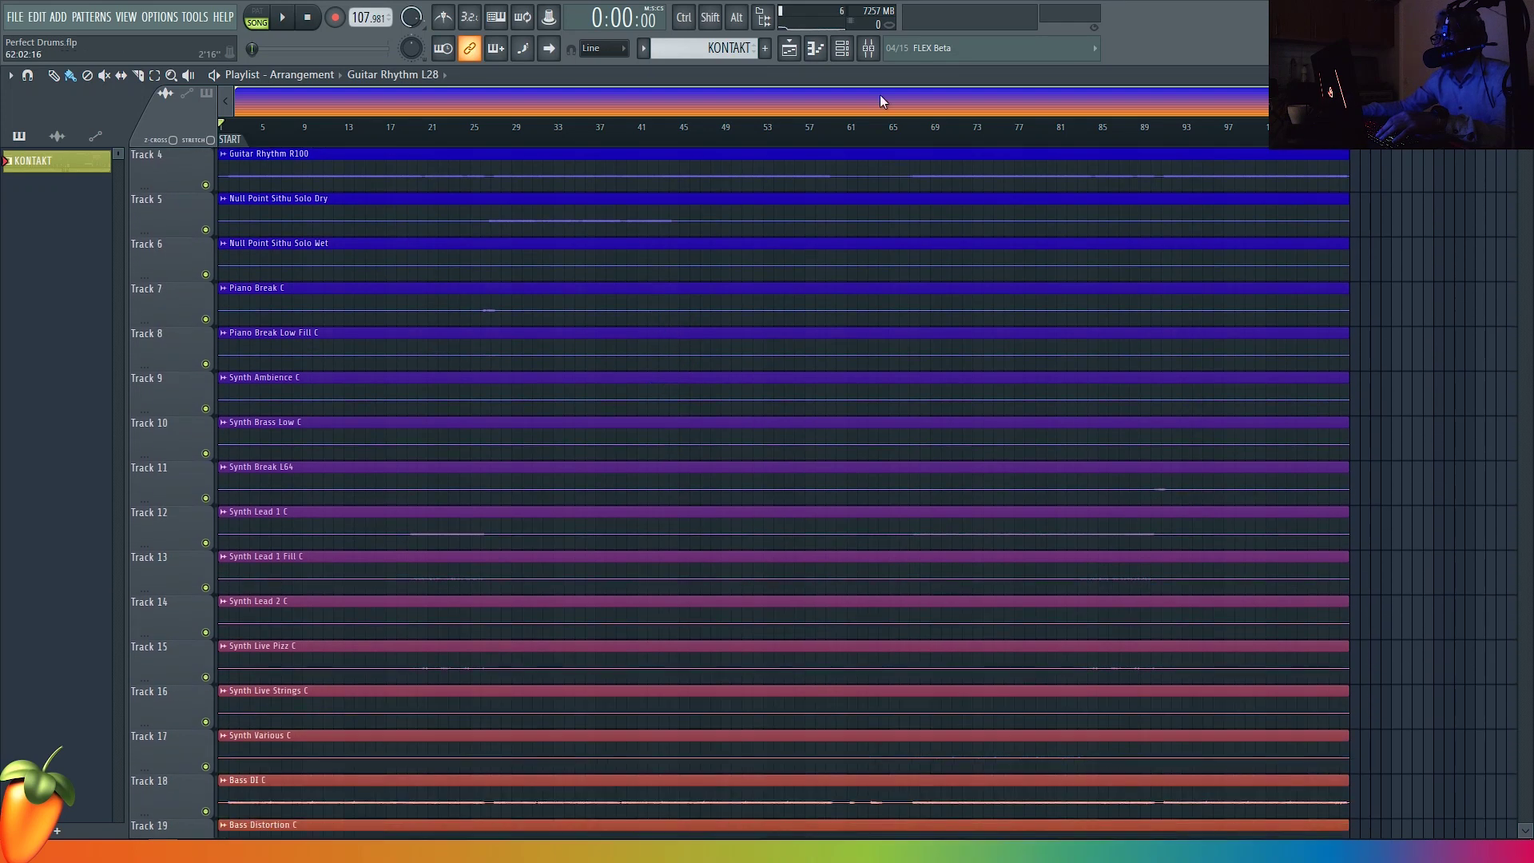
- Show the mixer, play the song's opening twice to hear the stems, and select the STEMS mixer track
{"action": "left_click", "coordinate": [868, 48]}
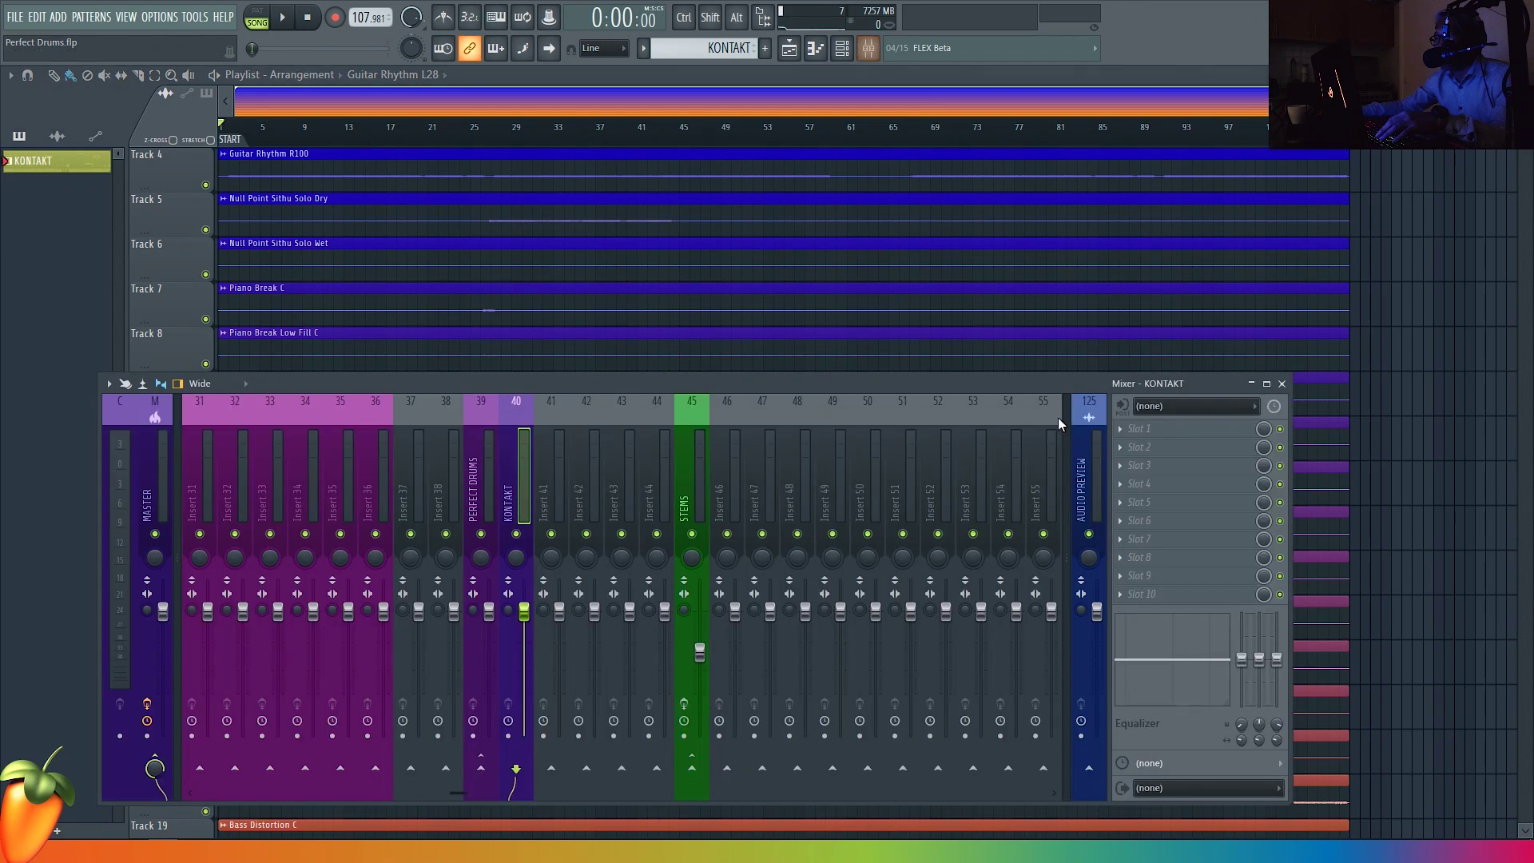
{"action": "key", "text": "space"}
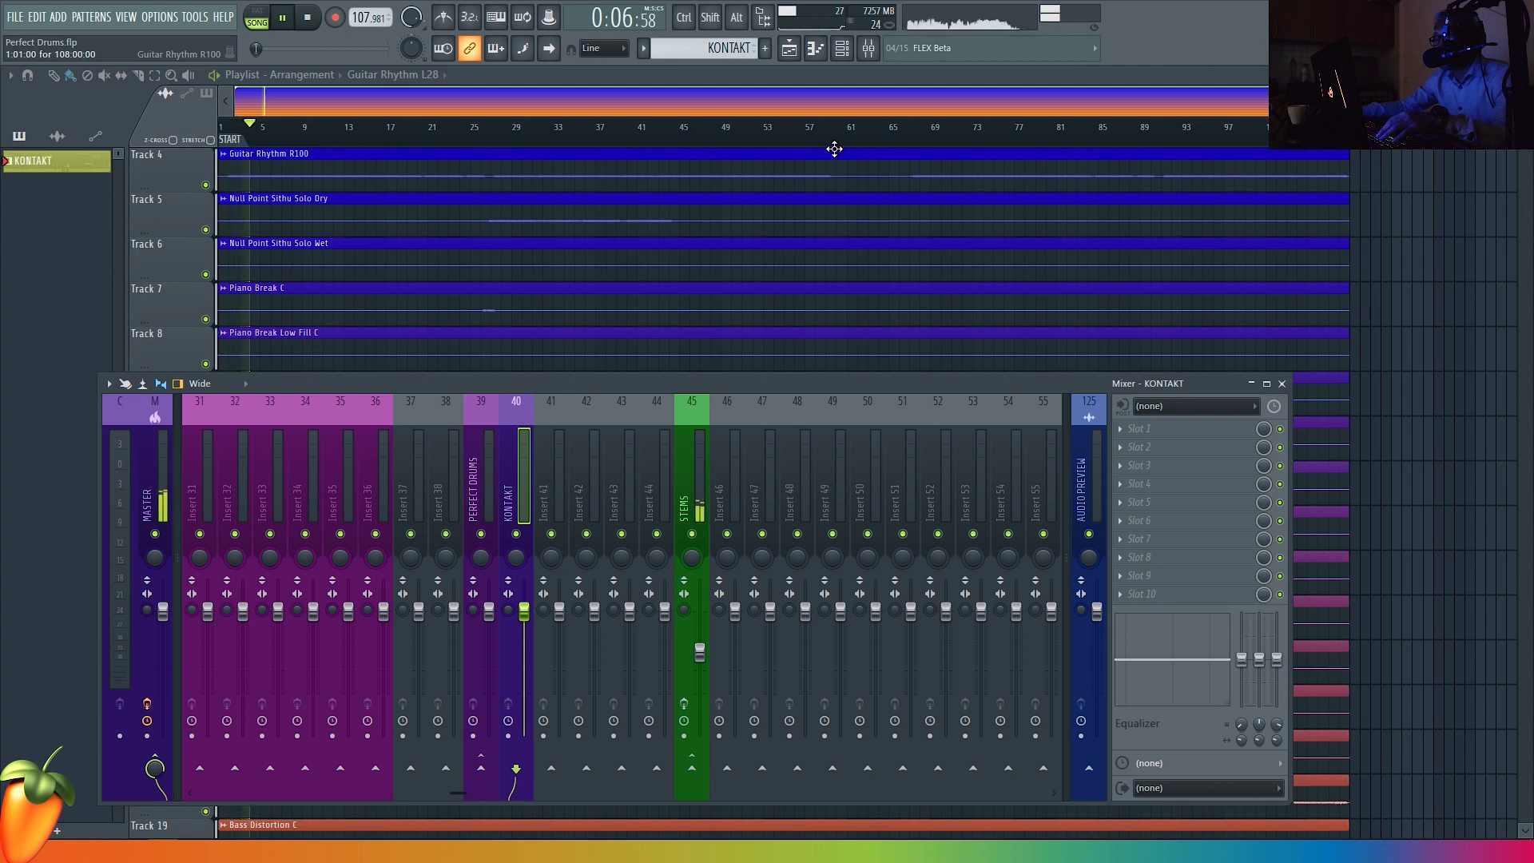
{"action": "key", "text": "space"}
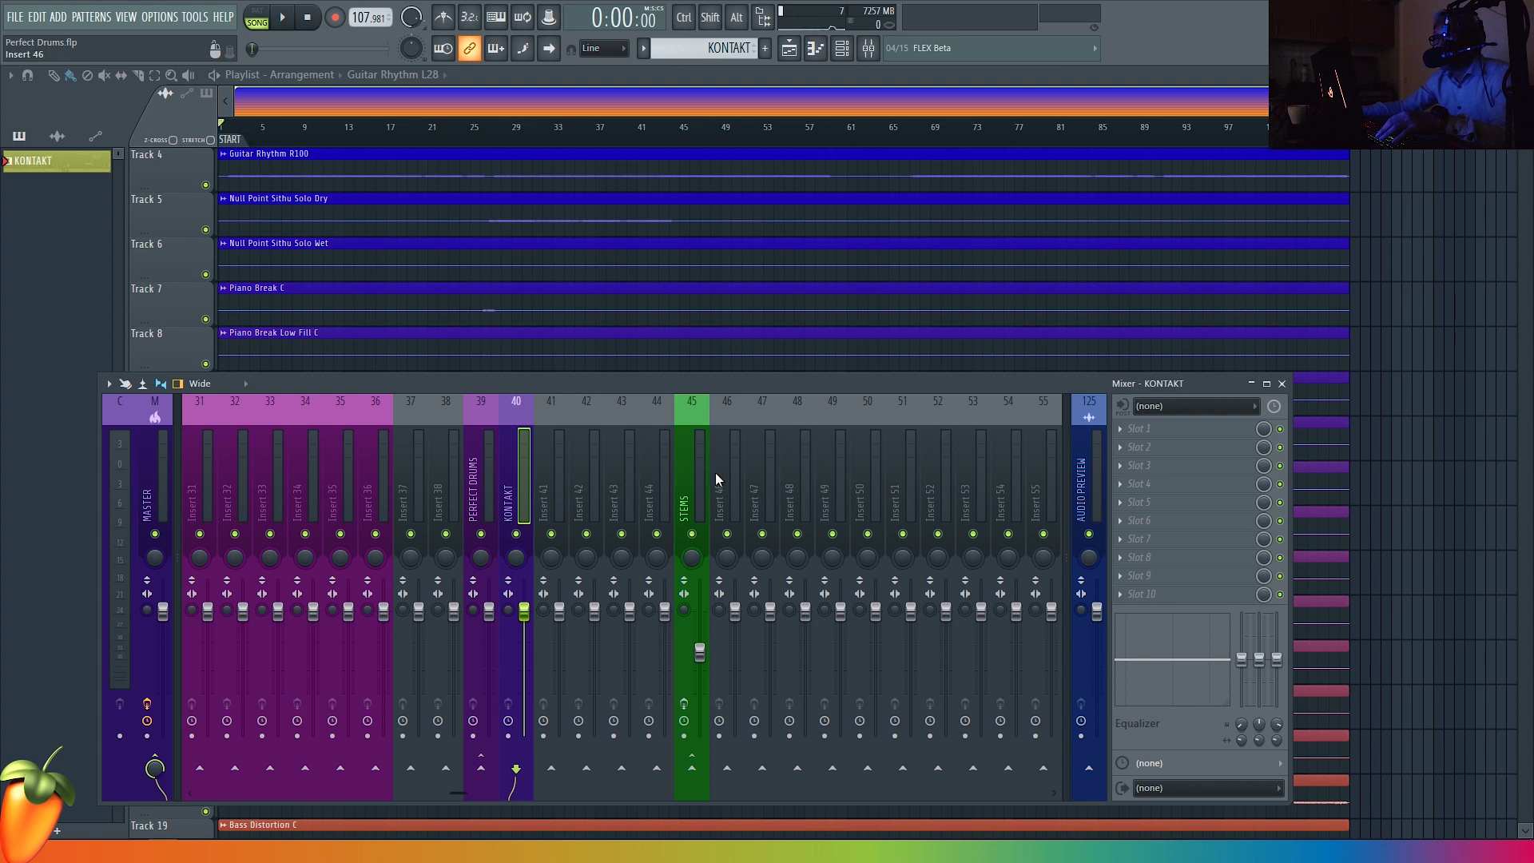
{"action": "key", "text": "space"}
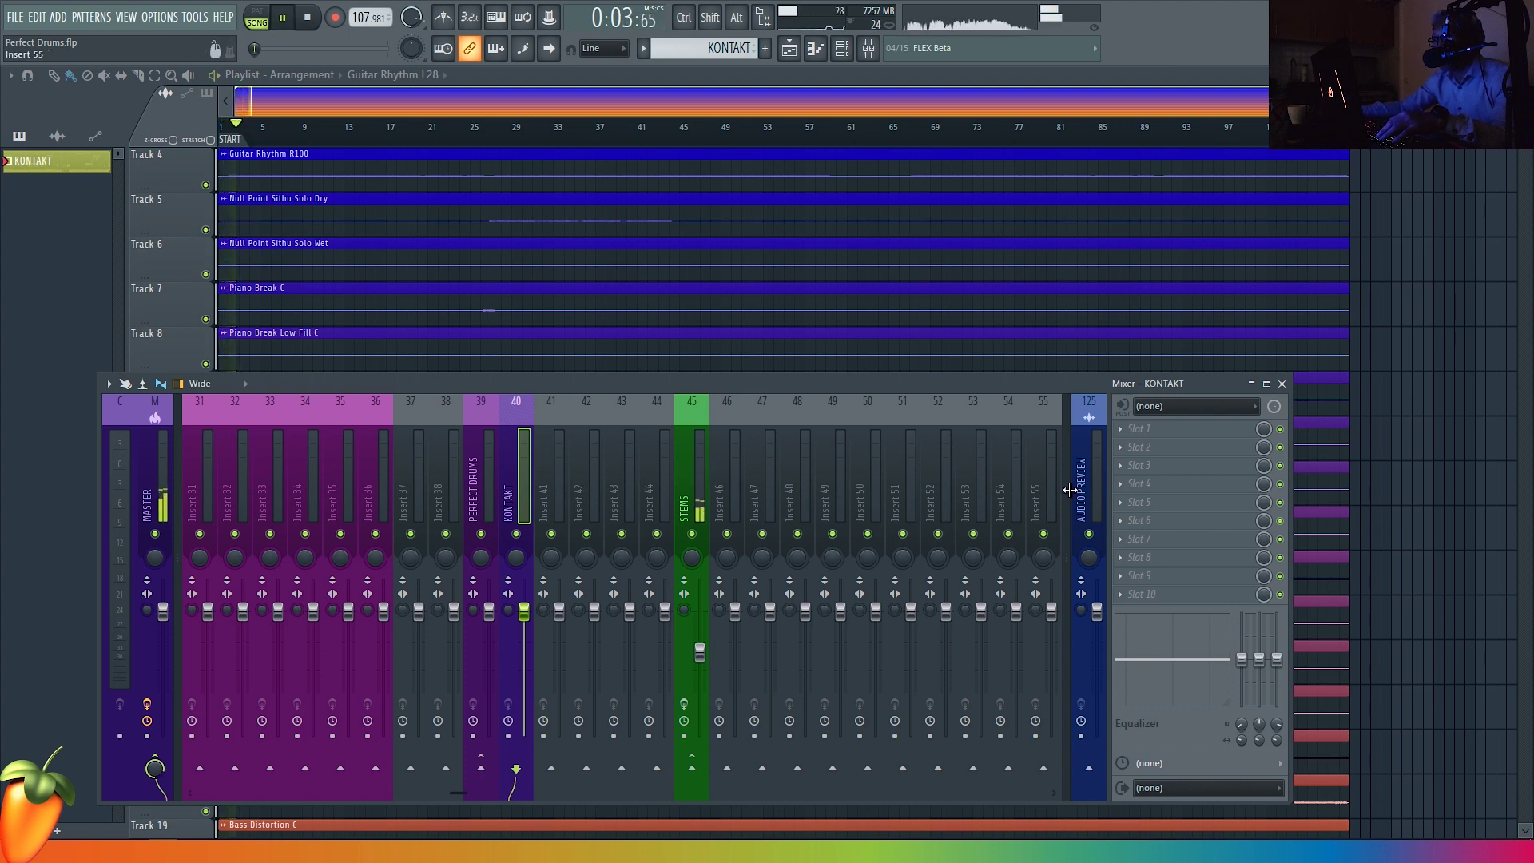
{"action": "left_click", "coordinate": [706, 473]}
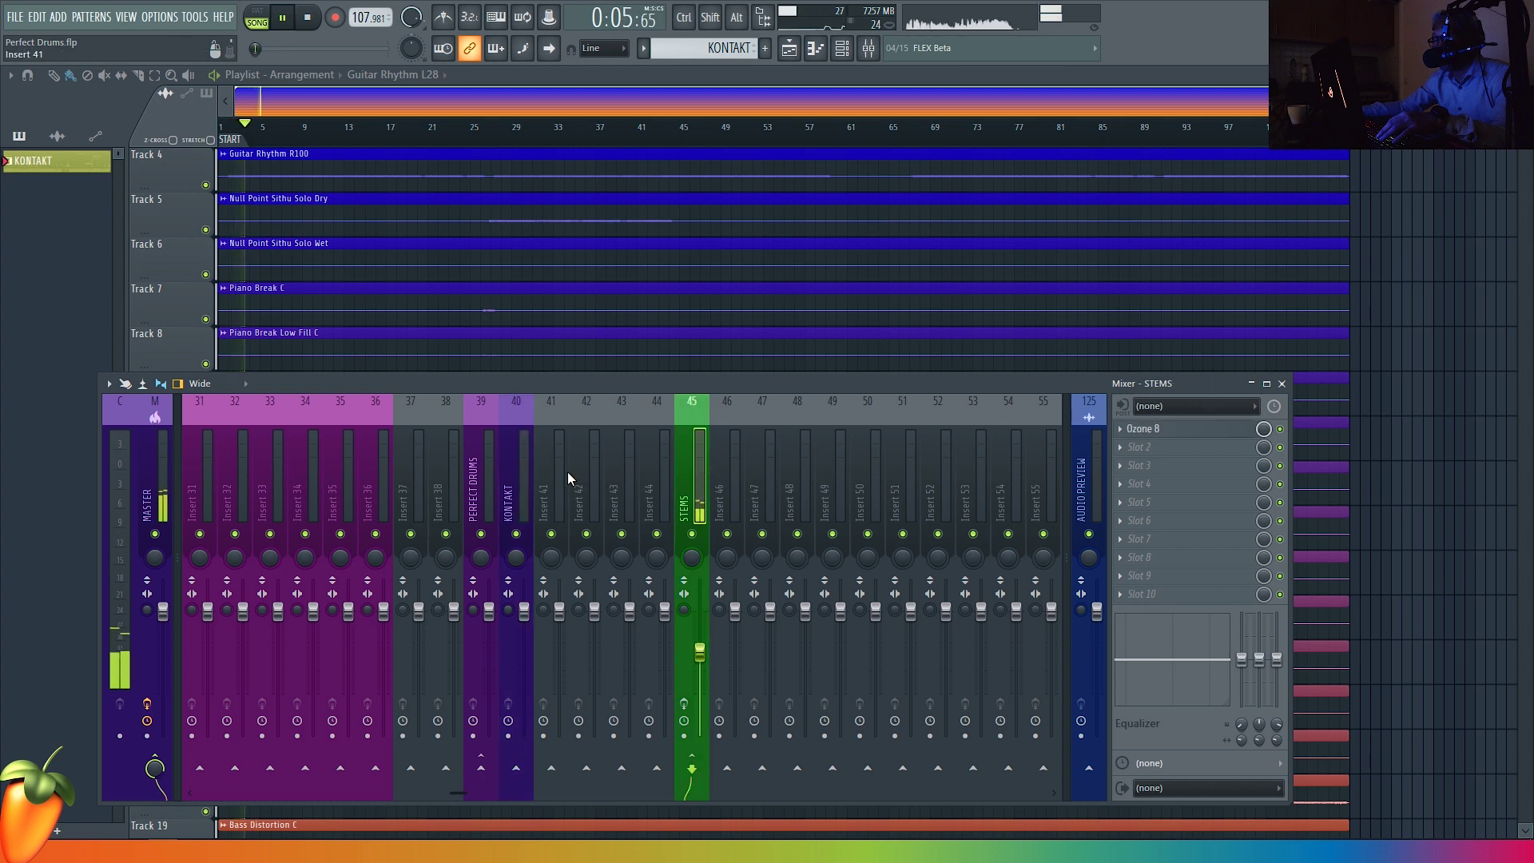
{"action": "key", "text": "space"}
- Look over the mixer tracks, then examine the Dynamic EQ and Maximizer modules of Ozone 8 on the STEMS track
{"action": "scroll", "coordinate": [567, 472], "scroll_direction": "down", "scroll_amount": 4}
{"action": "scroll", "coordinate": [596, 468], "scroll_direction": "up", "scroll_amount": 20}
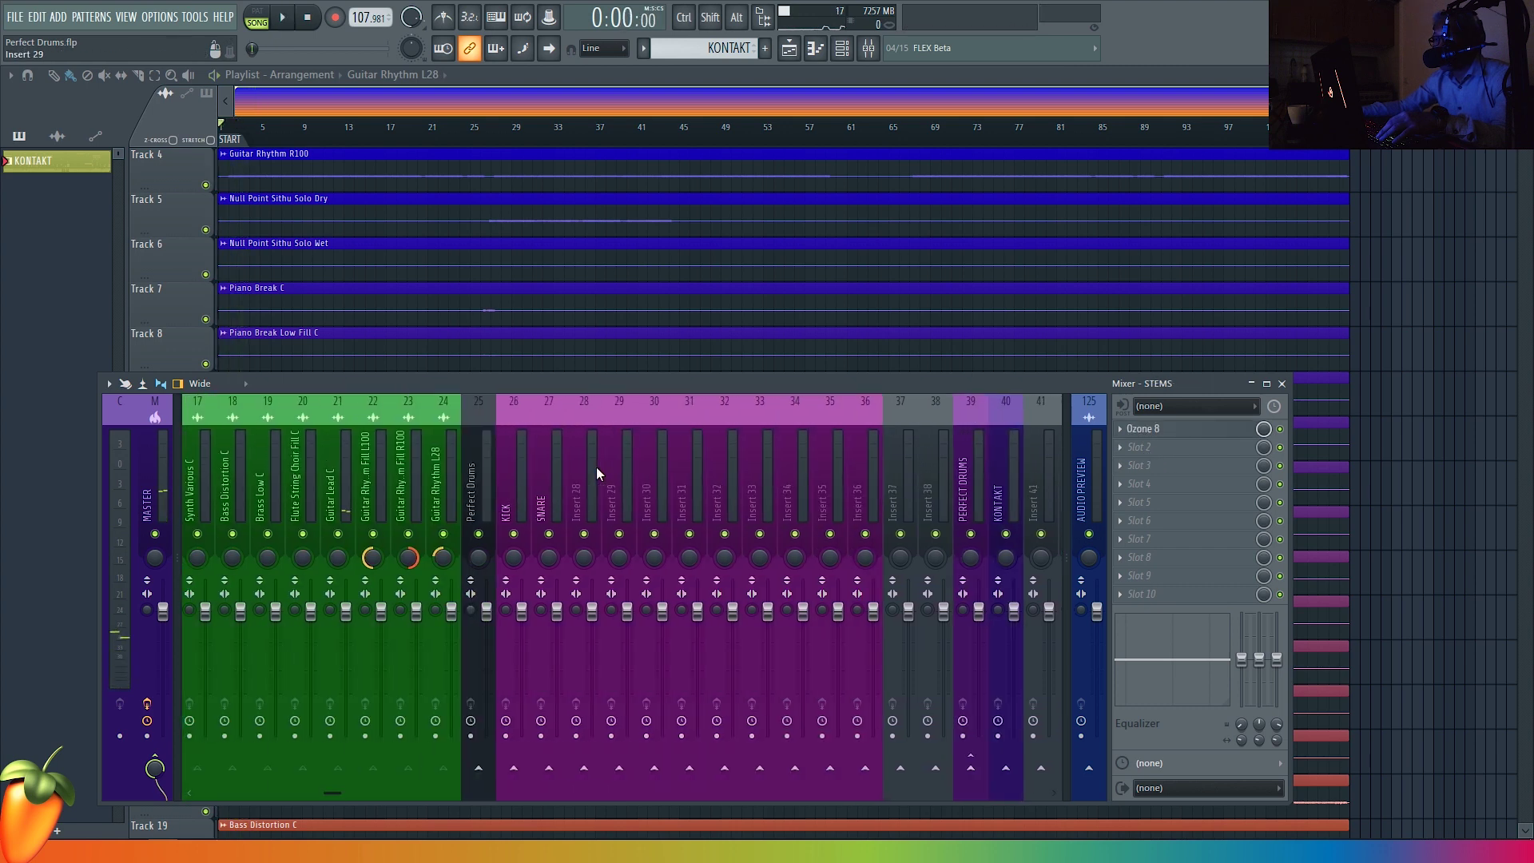
{"action": "scroll", "coordinate": [597, 466], "scroll_direction": "down", "scroll_amount": 15}
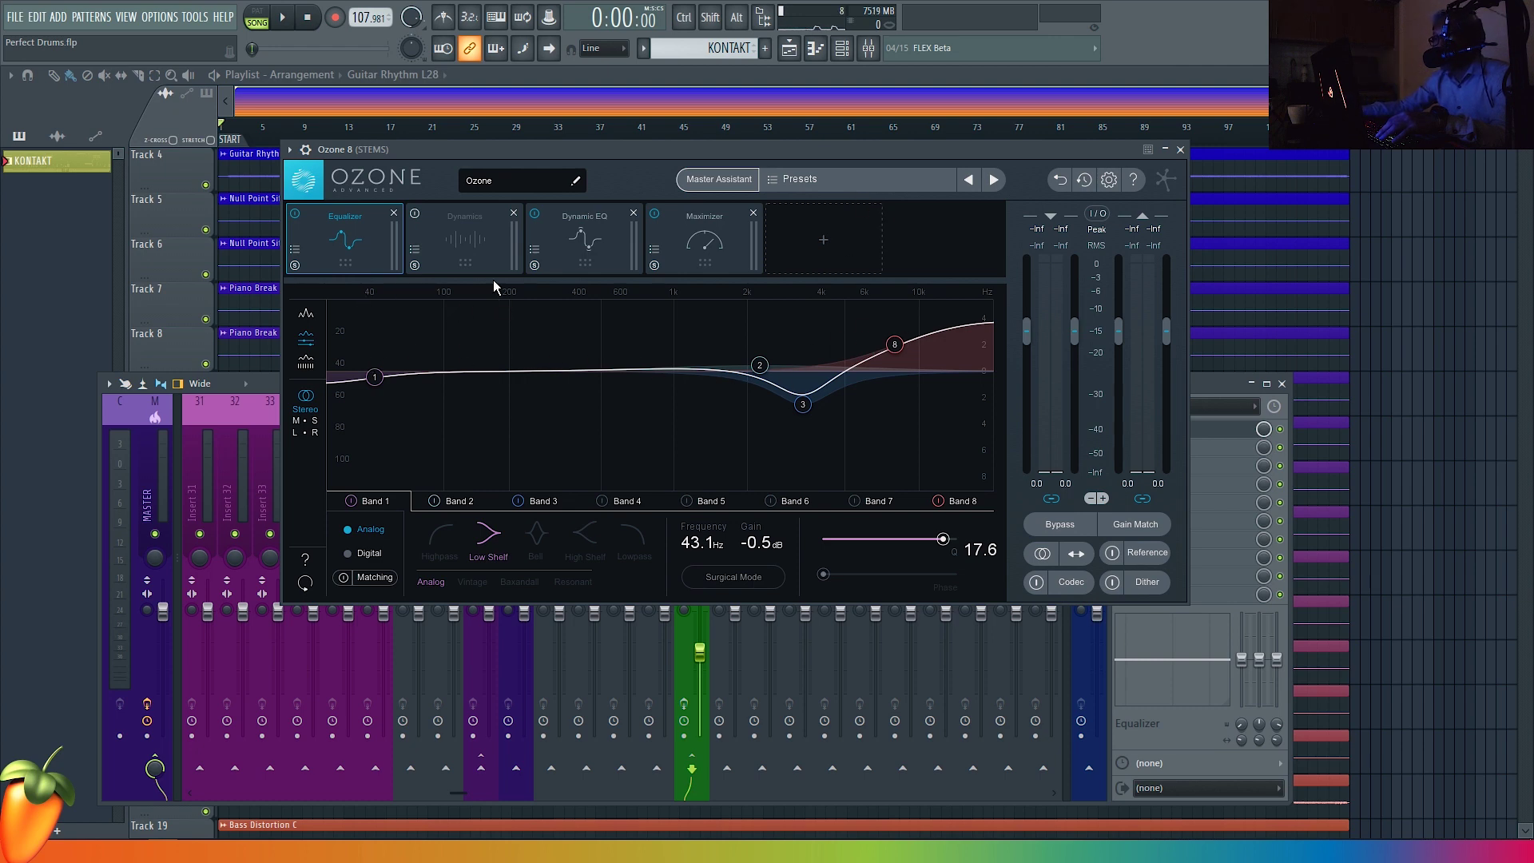
{"action": "left_click", "coordinate": [573, 245]}
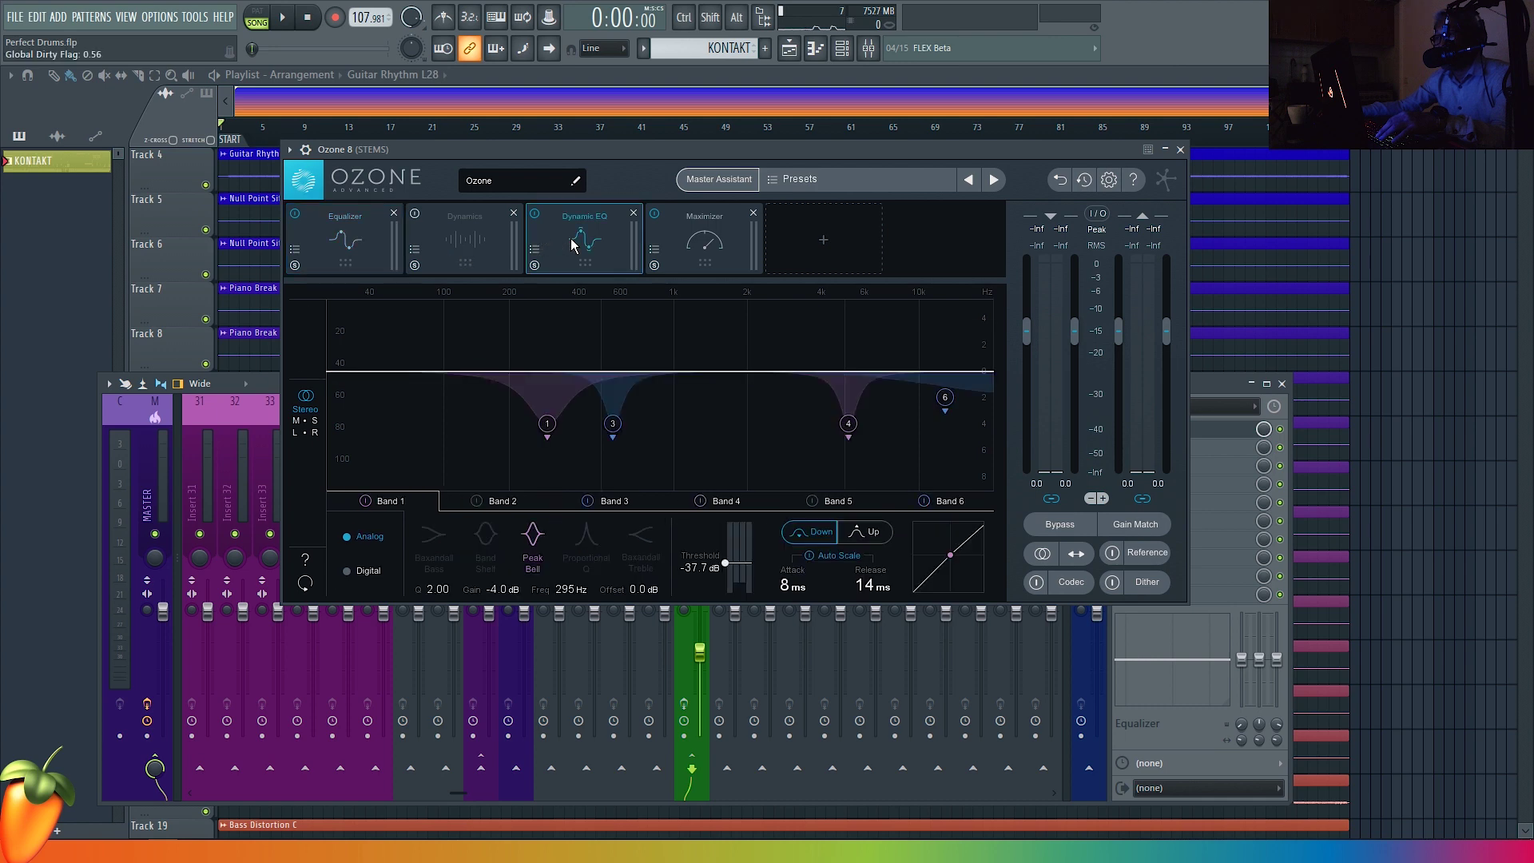
{"action": "left_click", "coordinate": [698, 245]}
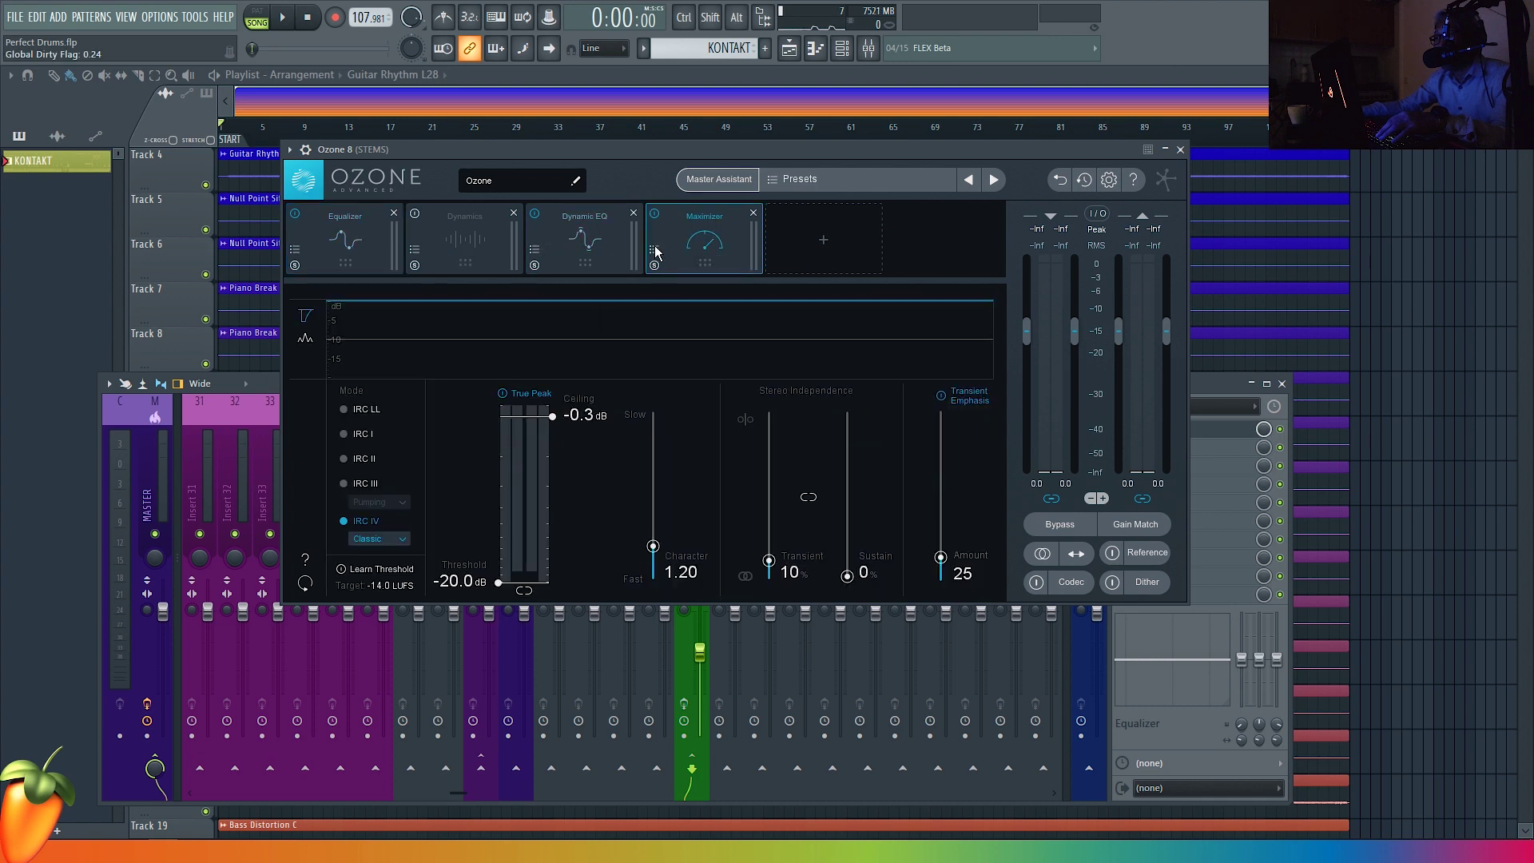
{"action": "left_click", "coordinate": [1180, 150]}
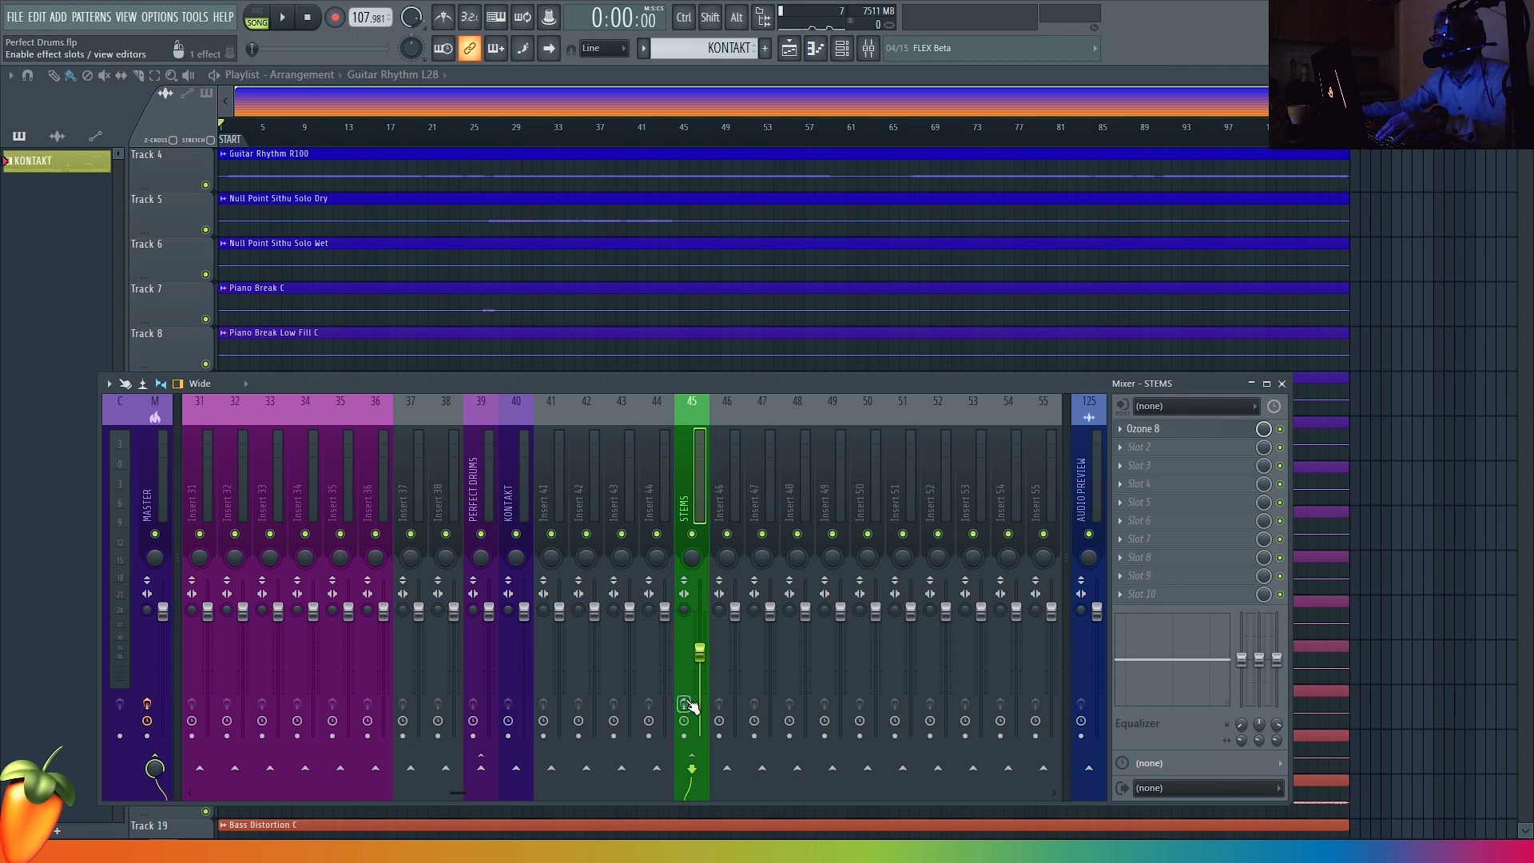
- Enable the effect slots on the STEMS mixer track while the song plays, and stop playback after listening
{"action": "key", "text": "space"}
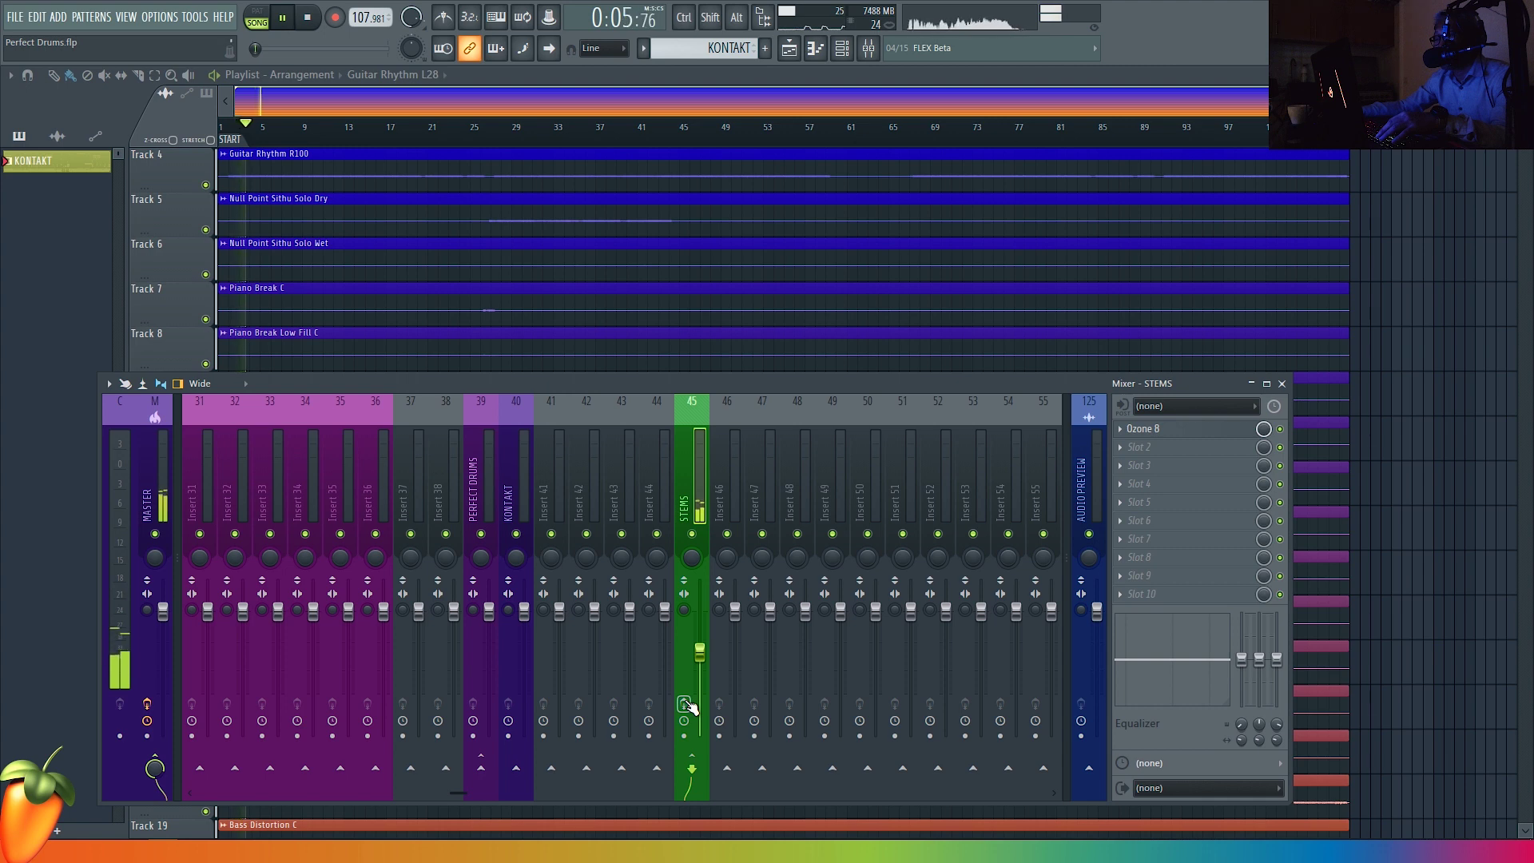
{"action": "left_click", "coordinate": [685, 703]}
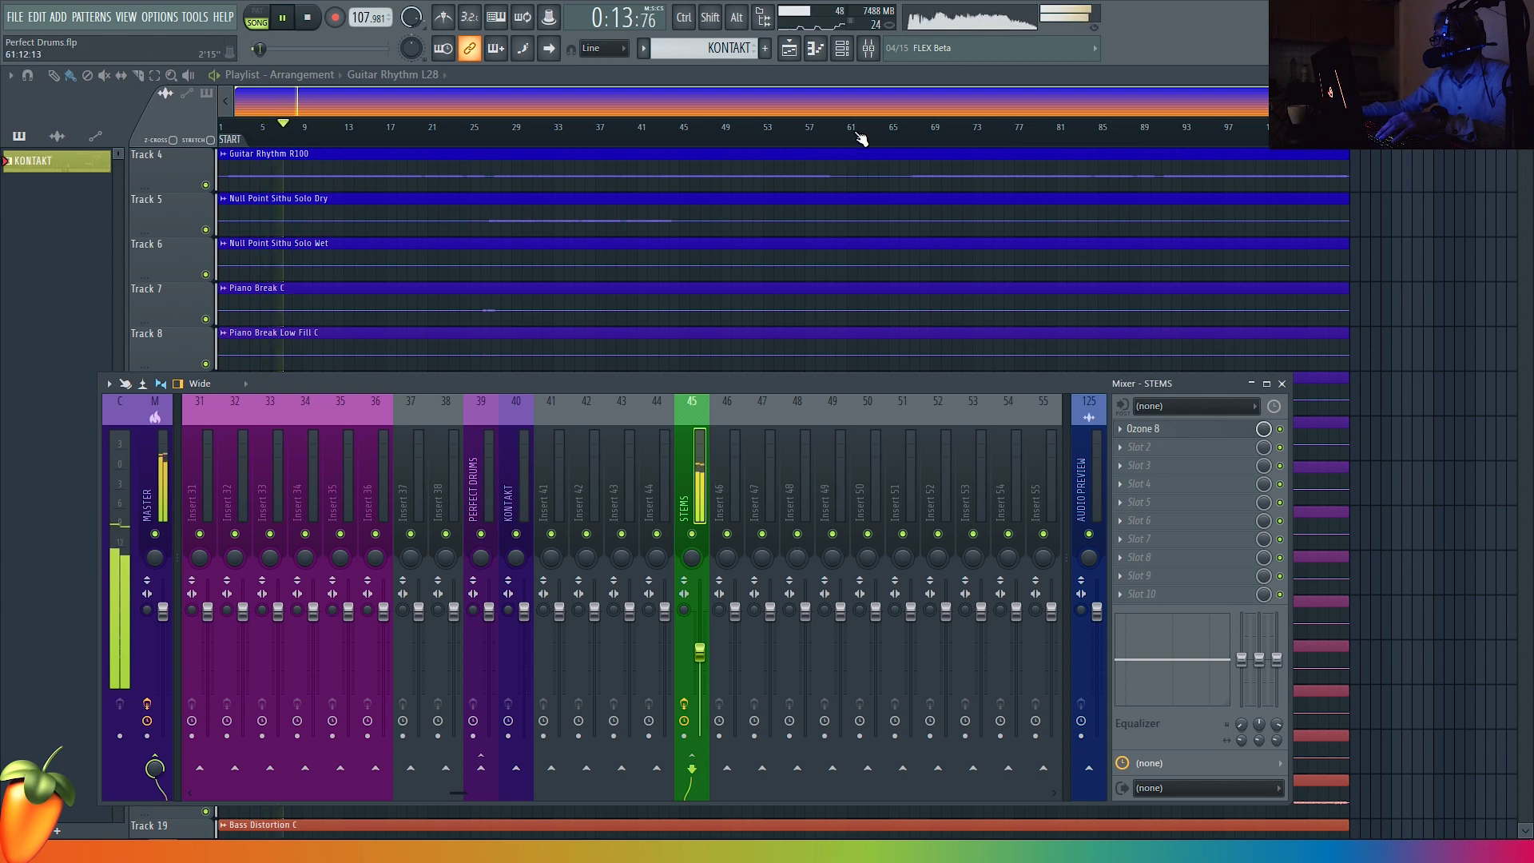
{"action": "key", "text": "space"}
- Switch from the playlist back to the channel rack, open the Perfect Drums instrument and turn its channel on
{"action": "left_click", "coordinate": [827, 56]}
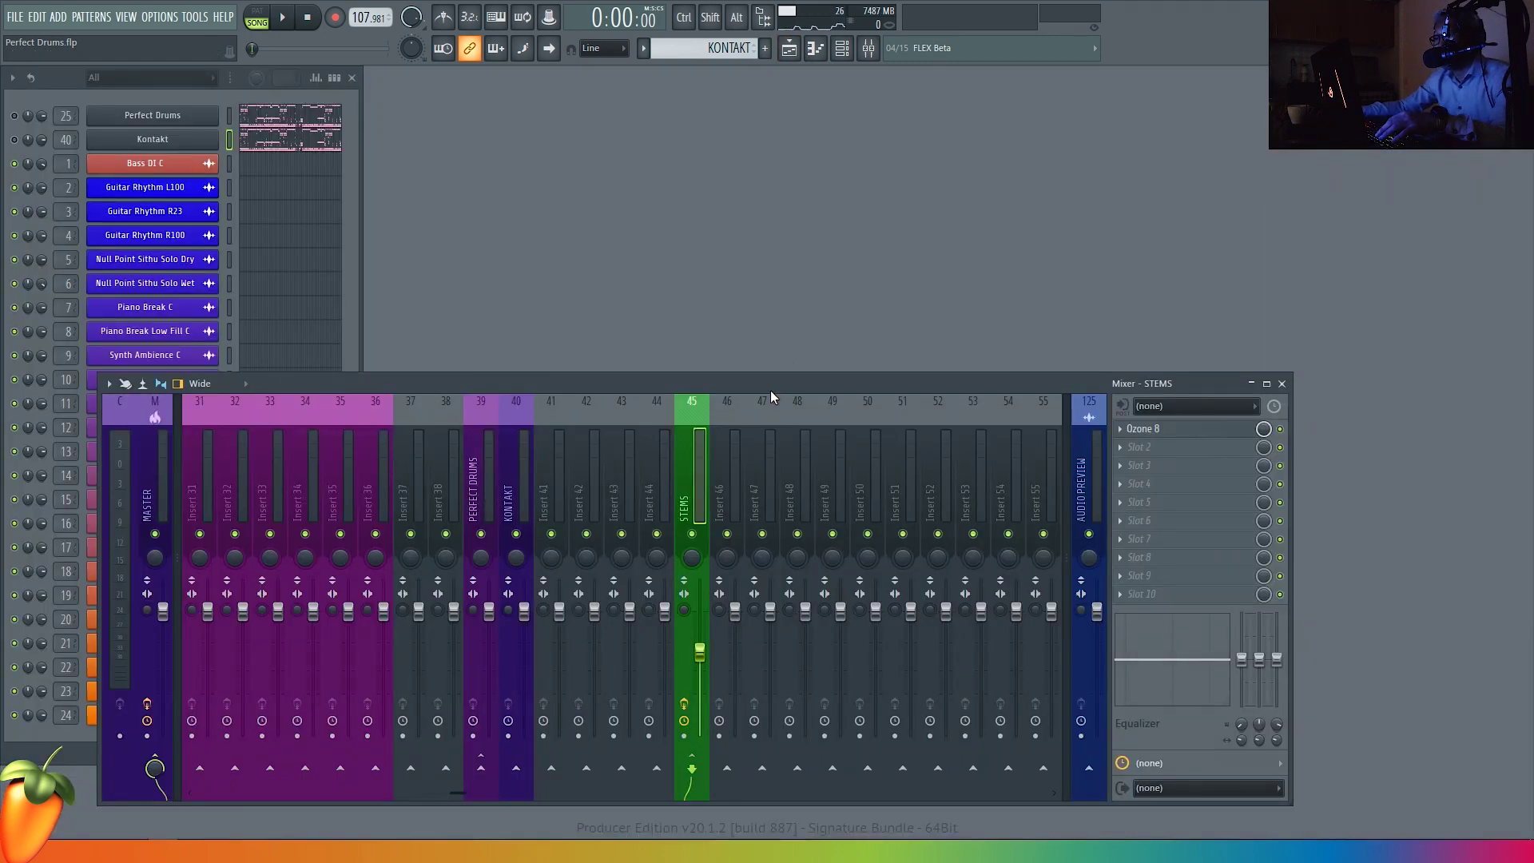
{"action": "scroll", "coordinate": [505, 468], "scroll_direction": "down", "scroll_amount": 5}
{"action": "scroll", "coordinate": [510, 466], "scroll_direction": "up", "scroll_amount": 7}
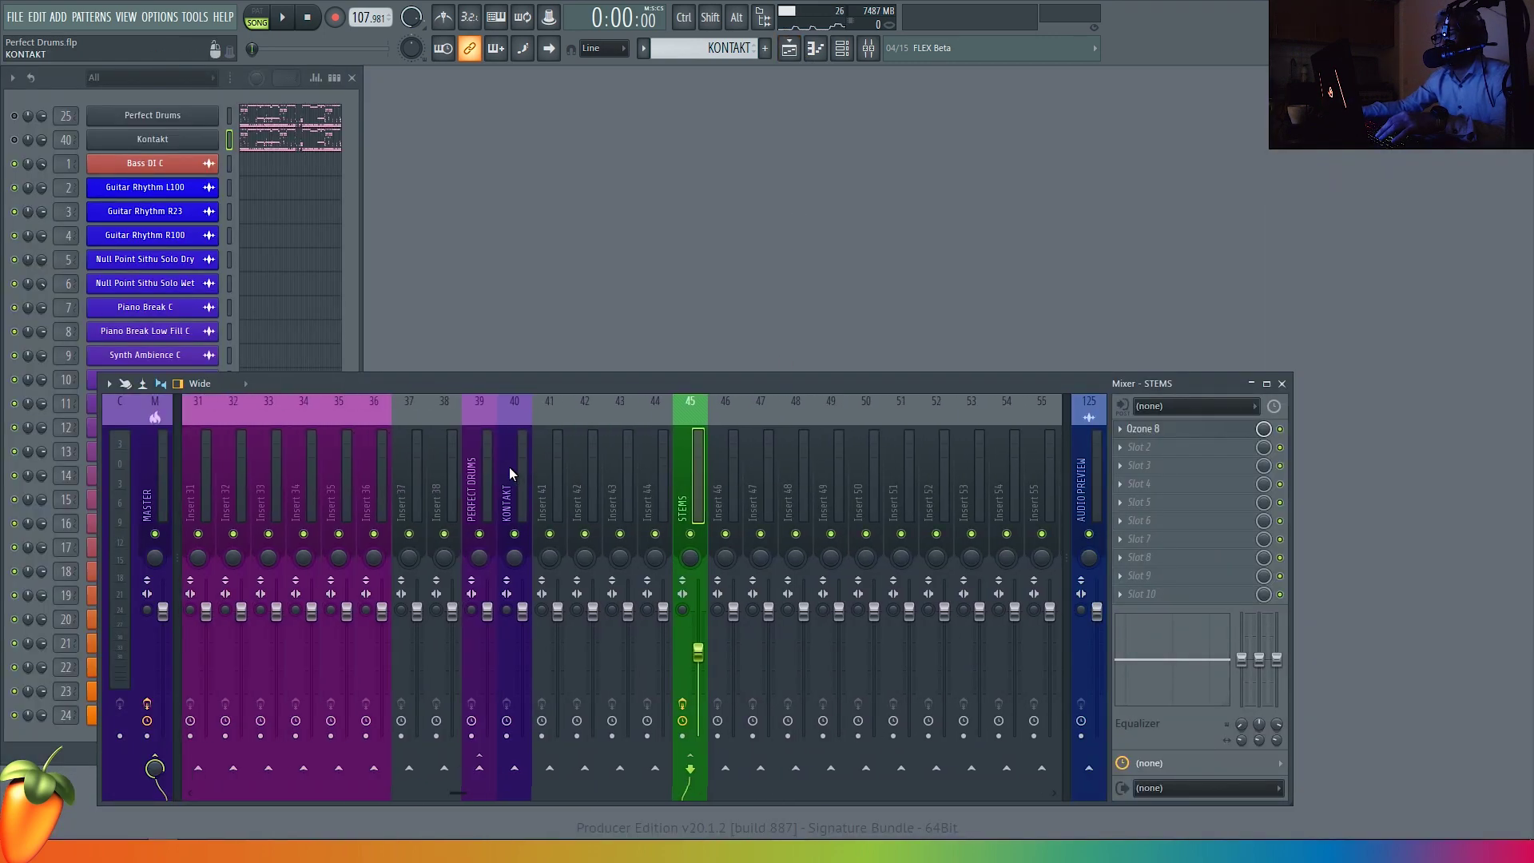
{"action": "left_click", "coordinate": [160, 121]}
{"action": "left_click_drag", "start_coordinate": [716, 85], "coordinate": [675, 82]}
{"action": "left_click", "coordinate": [26, 145]}
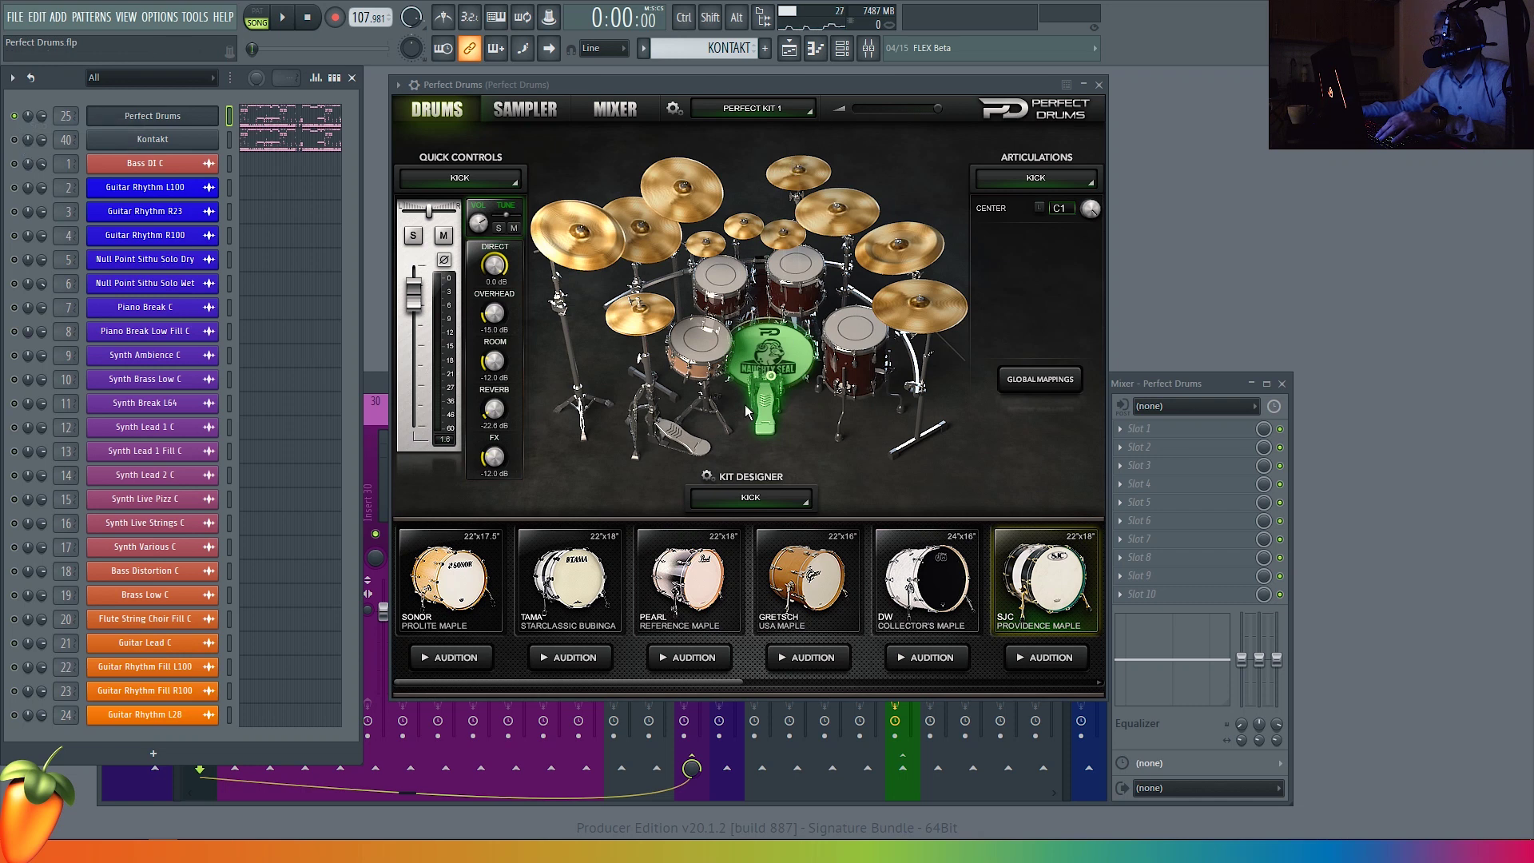
- Audition the kick drum twice in Perfect Drums and close the instrument window
{"action": "left_click", "coordinate": [747, 361]}
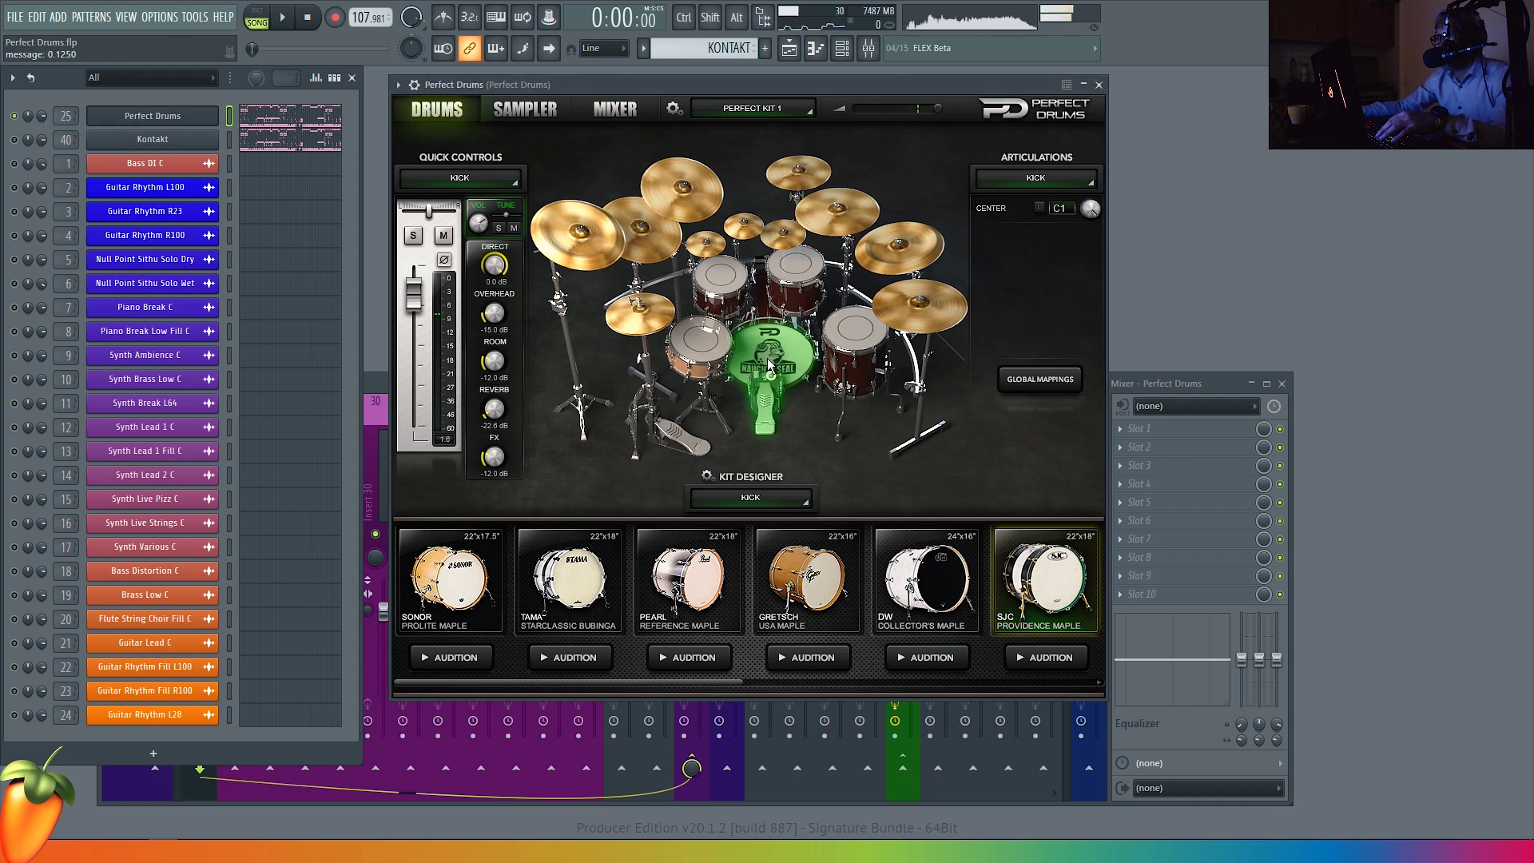
{"action": "left_click", "coordinate": [768, 358]}
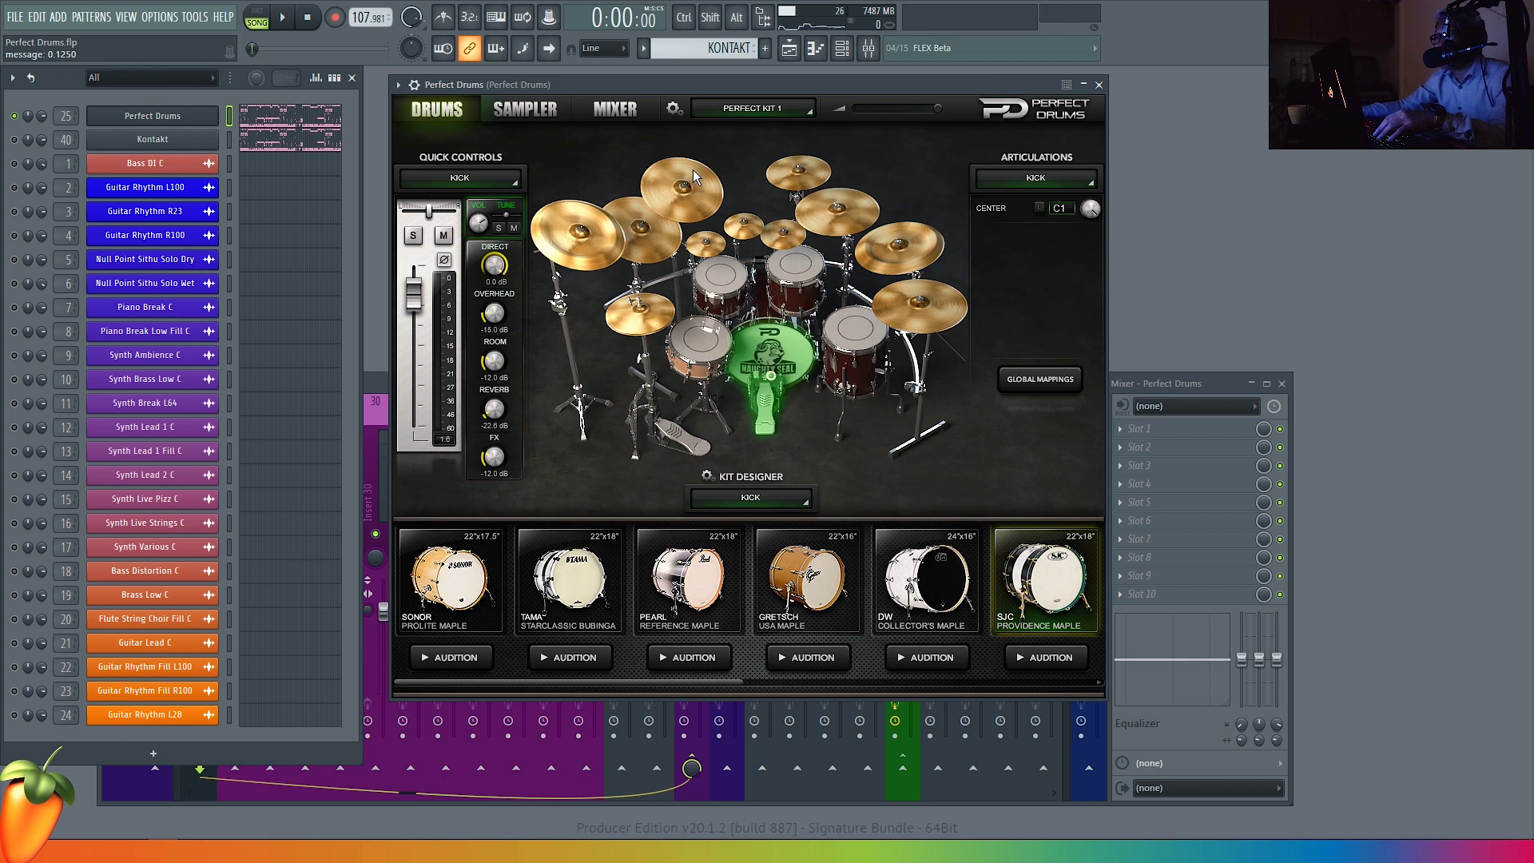
{"action": "left_click", "coordinate": [1098, 85]}
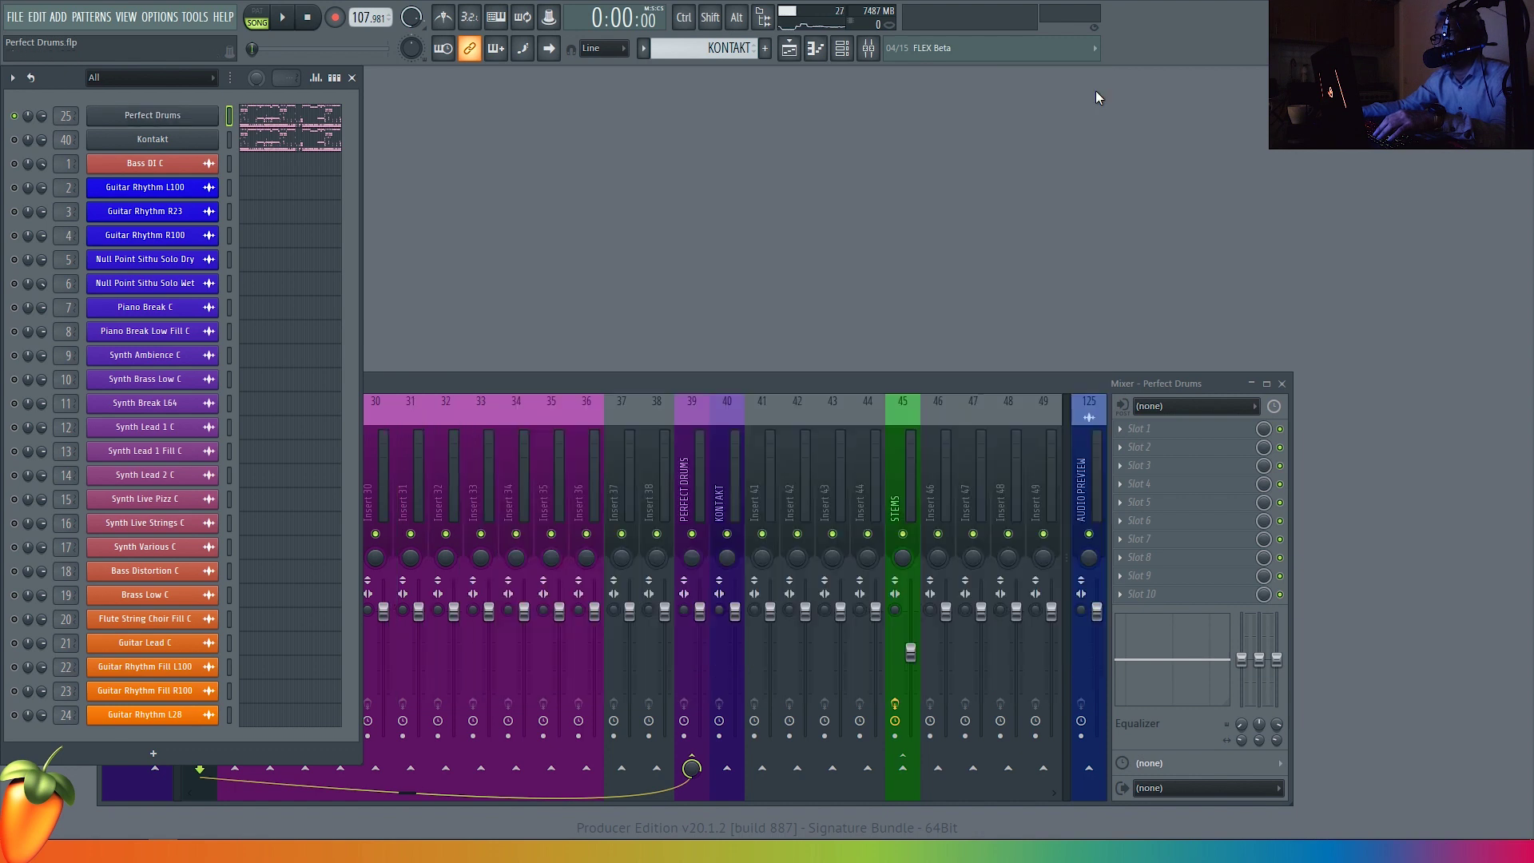
- Examine how the drum mixer tracks up to Insert 36 are routed into the PERFECT DRUMS bus
{"action": "left_click", "coordinate": [685, 508]}
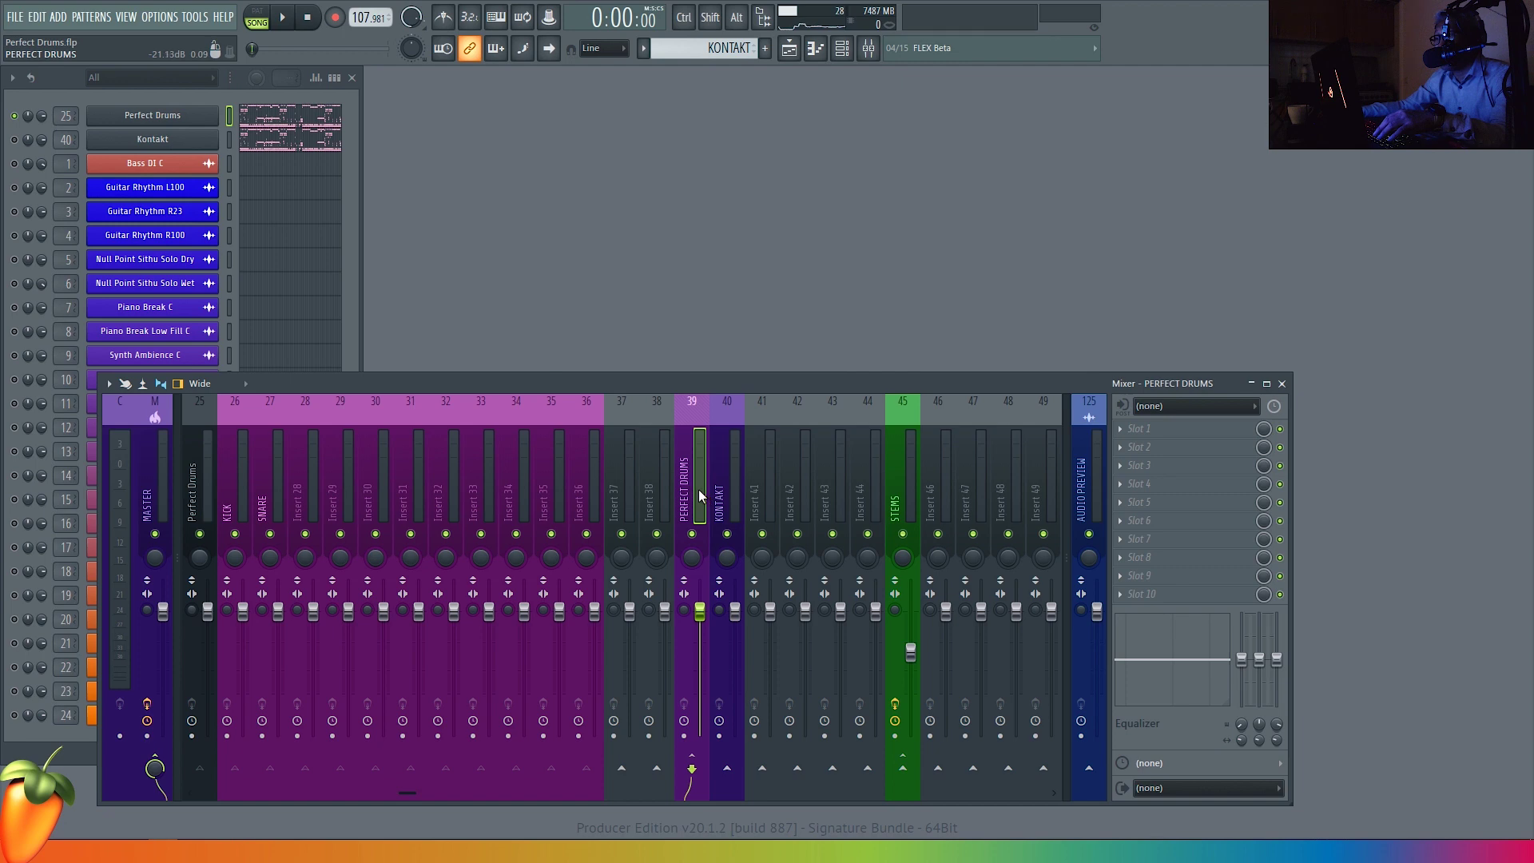
{"action": "scroll", "coordinate": [699, 491], "scroll_direction": "left", "scroll_amount": 5}
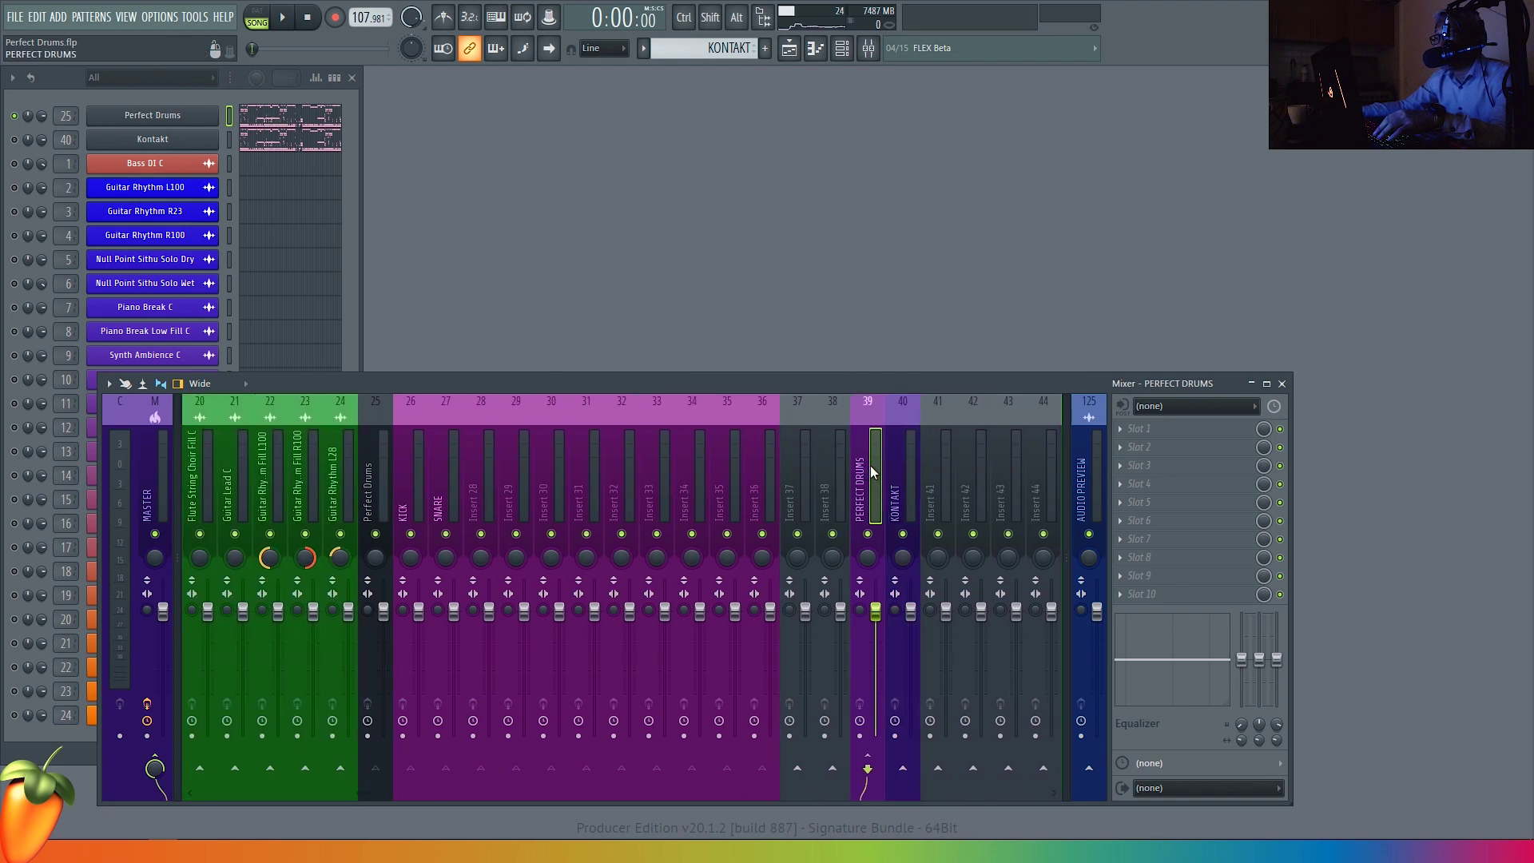
{"action": "left_click", "coordinate": [490, 476]}
{"action": "left_click", "coordinate": [702, 462]}
{"action": "left_click", "coordinate": [770, 467]}
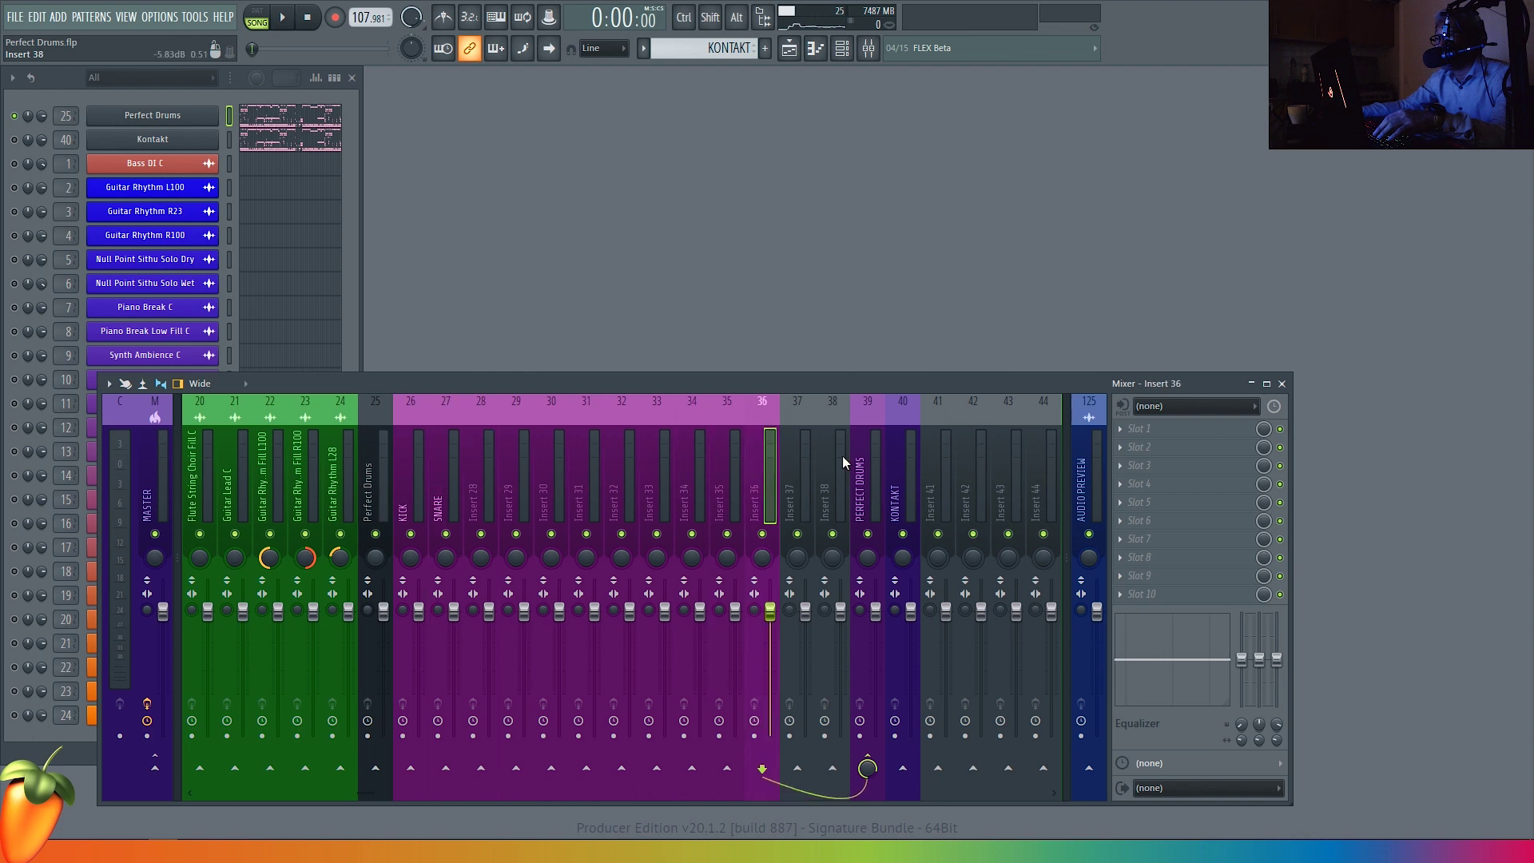
{"action": "left_click", "coordinate": [866, 455]}
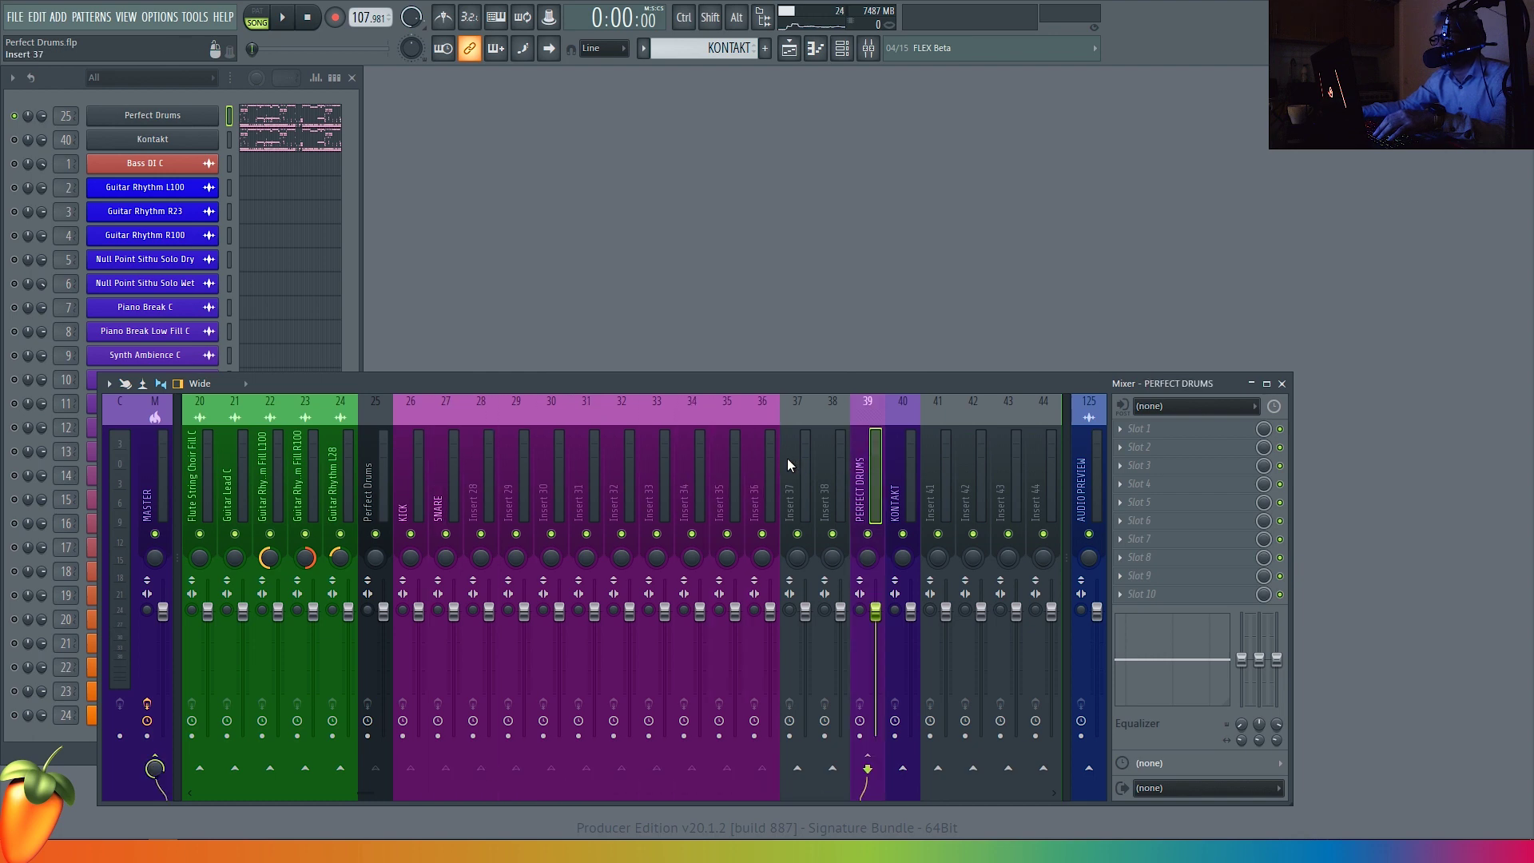
{"action": "scroll", "coordinate": [787, 458], "scroll_direction": "right", "scroll_amount": 5}
- Reopen the Perfect Drums instrument and choose PERFECT KIT 1 as the drum kit
{"action": "left_click", "coordinate": [203, 118]}
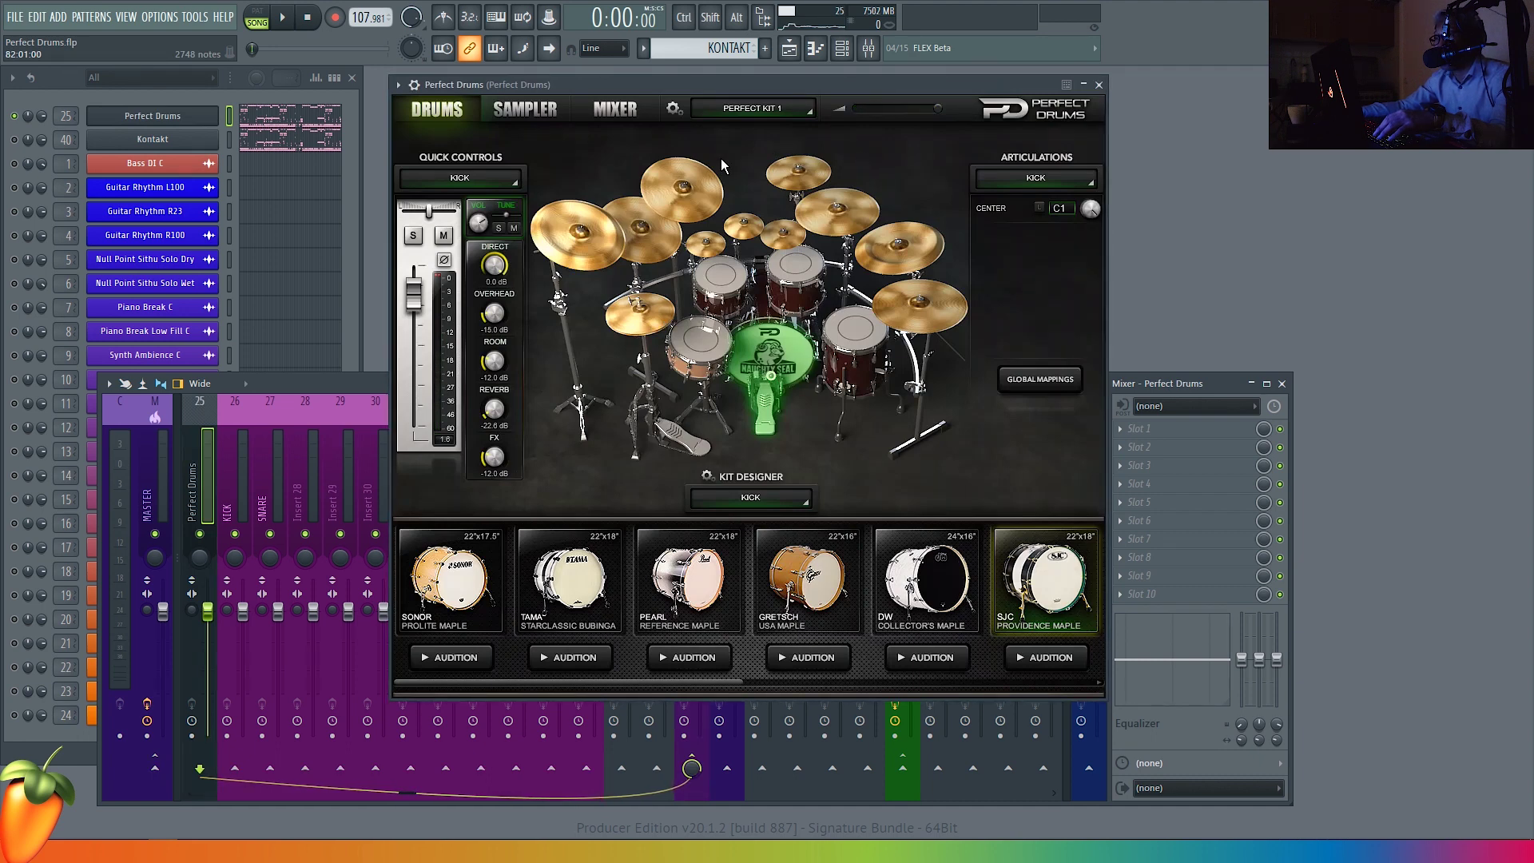
{"action": "left_click", "coordinate": [740, 112]}
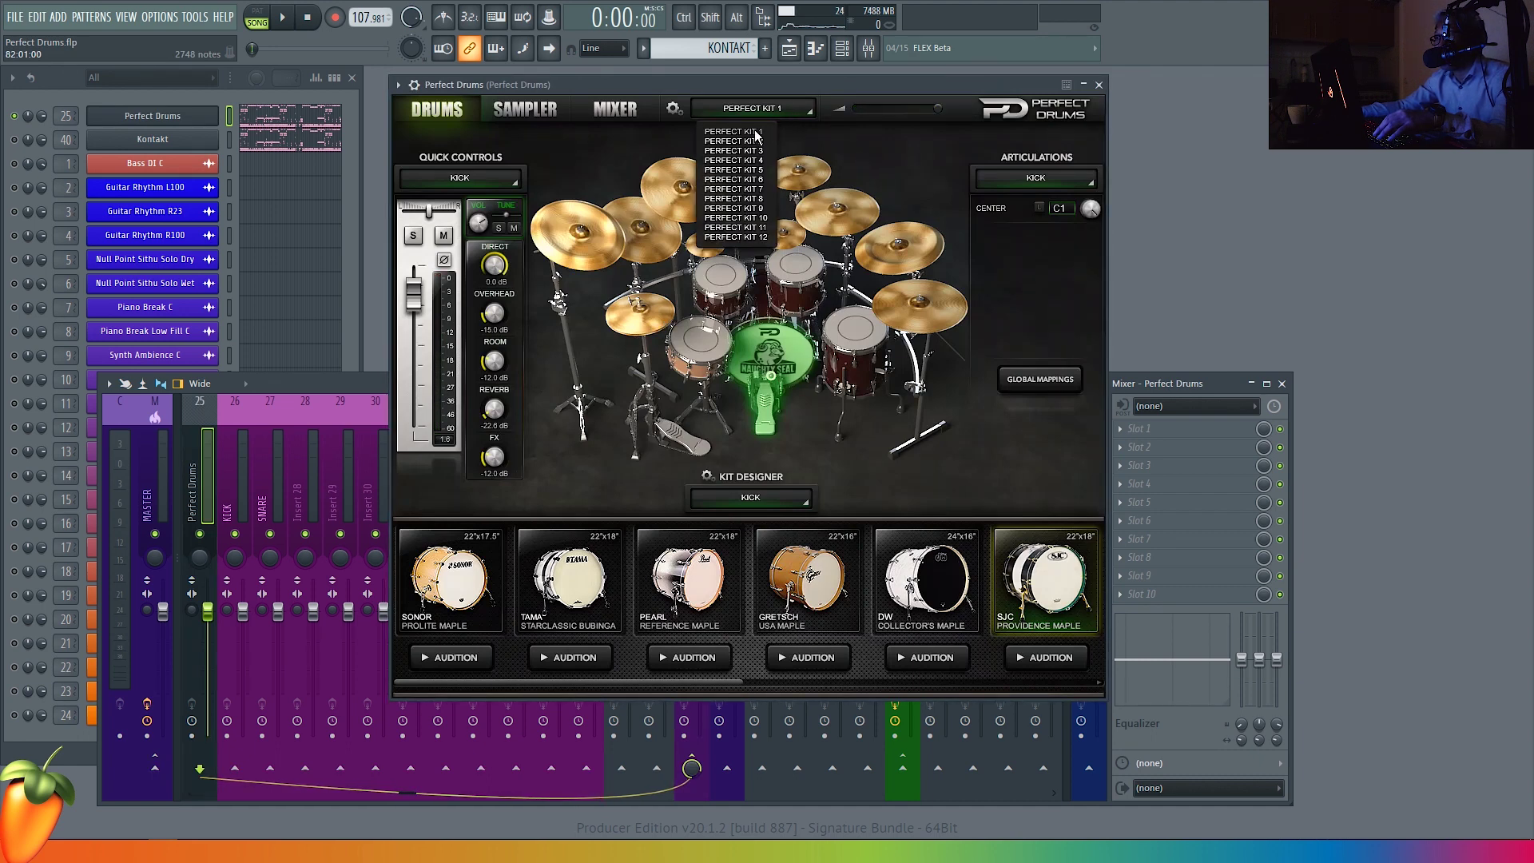
{"action": "left_click", "coordinate": [756, 133]}
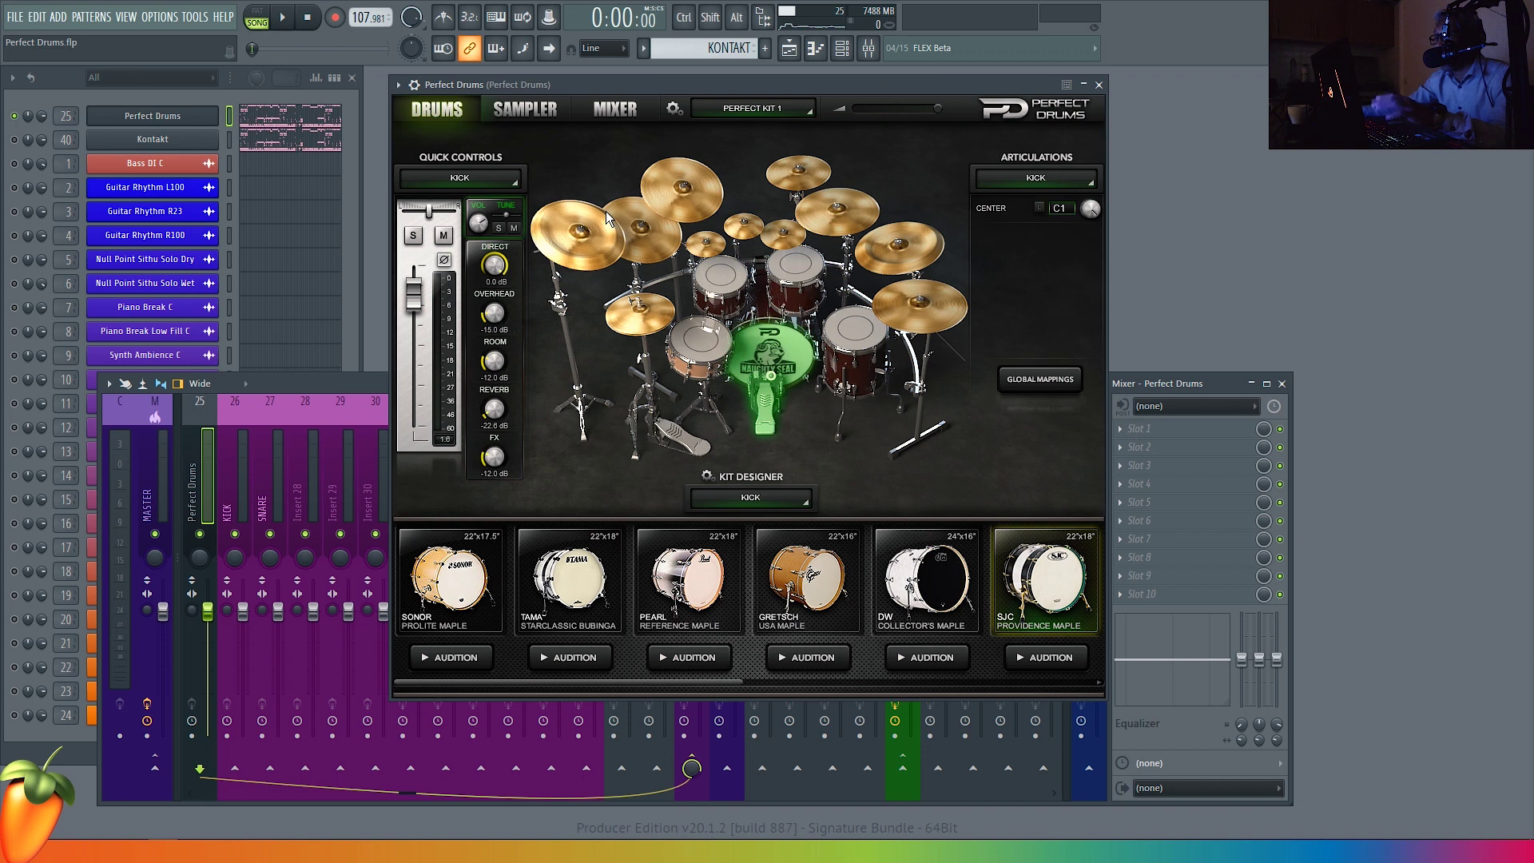
- Audition the snare, toms and kick of the kit, then play the song's opening with Perfect Drums
{"action": "left_click", "coordinate": [695, 349]}
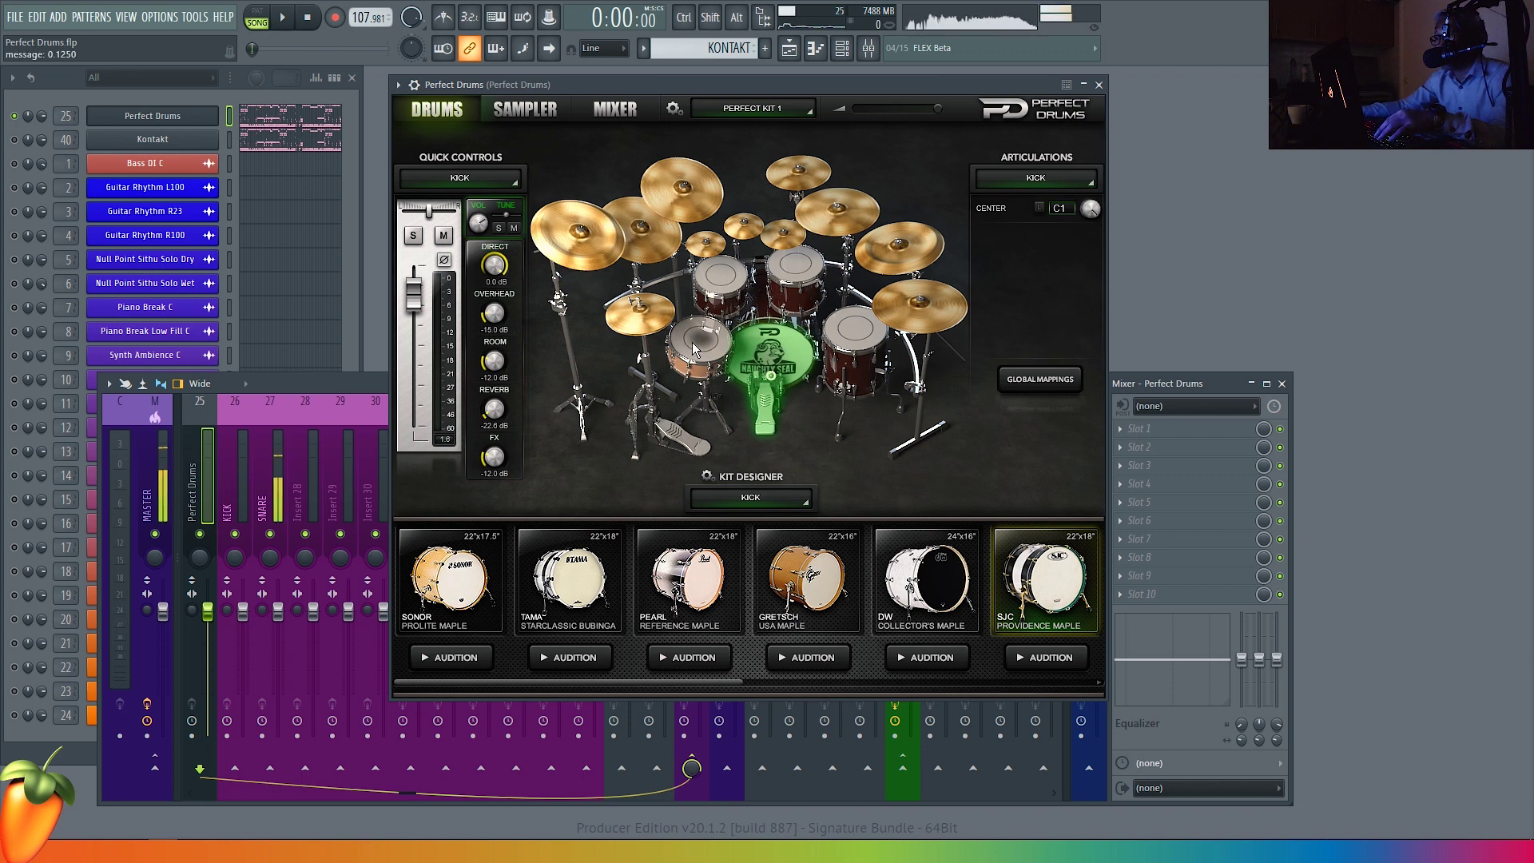
{"action": "left_click", "coordinate": [715, 281]}
{"action": "left_click", "coordinate": [791, 273]}
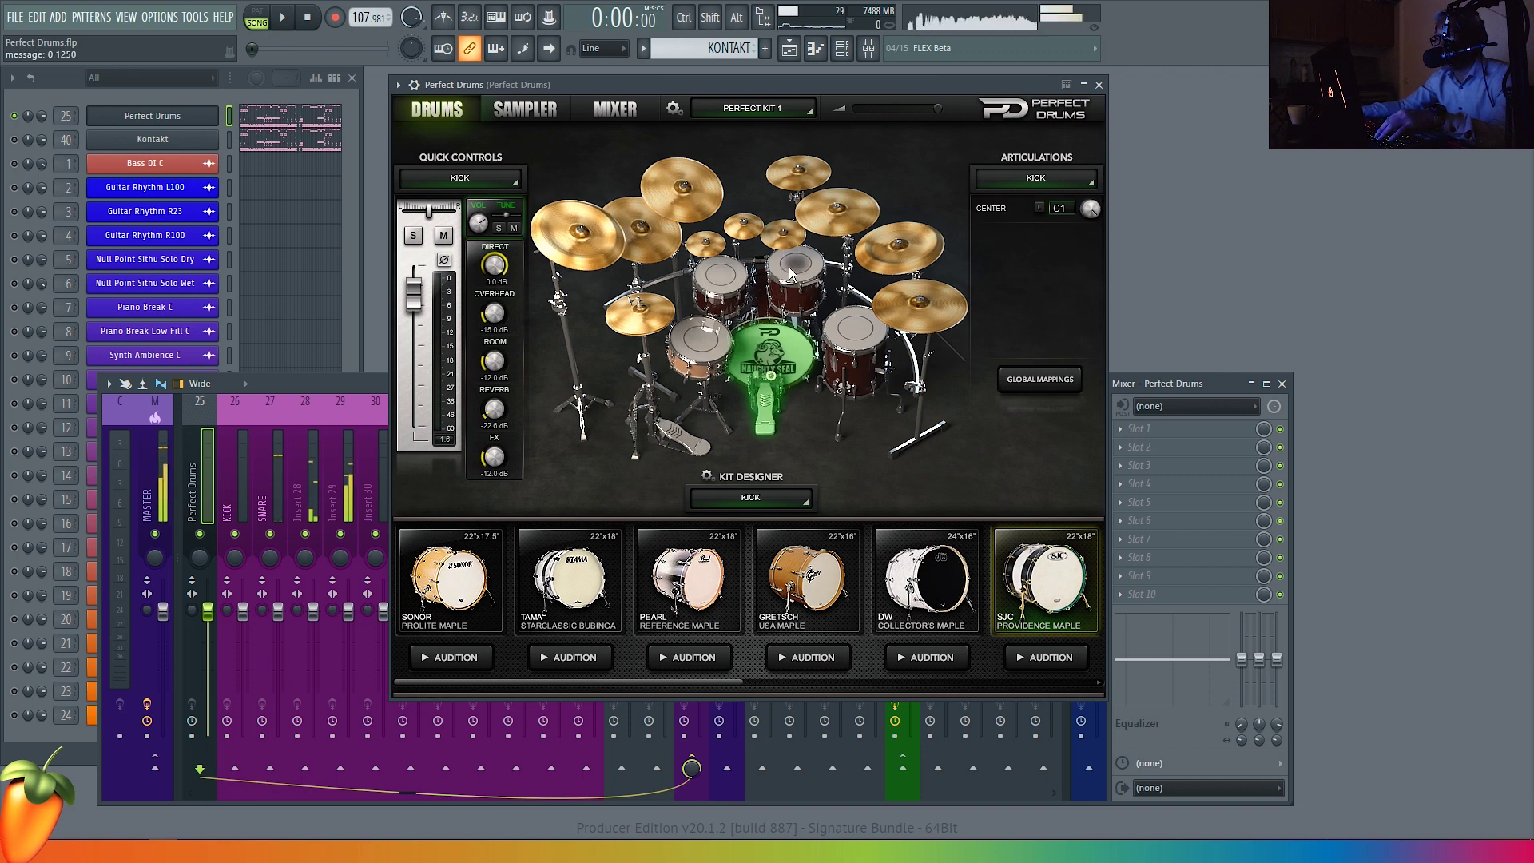
{"action": "left_click", "coordinate": [851, 327]}
{"action": "left_click", "coordinate": [770, 354]}
{"action": "left_click", "coordinate": [696, 343]}
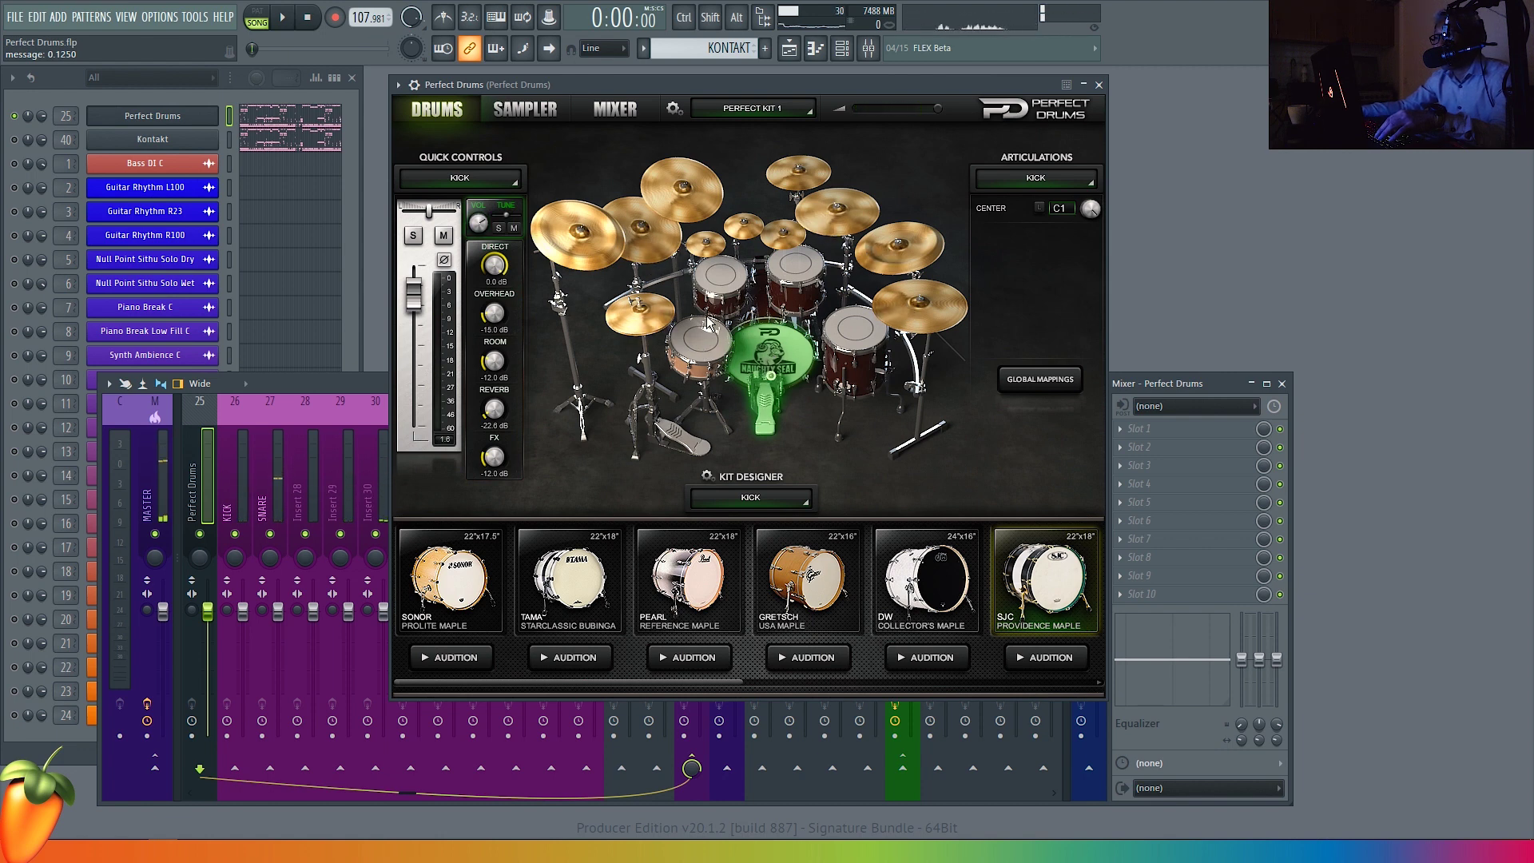
{"action": "key", "text": "space"}
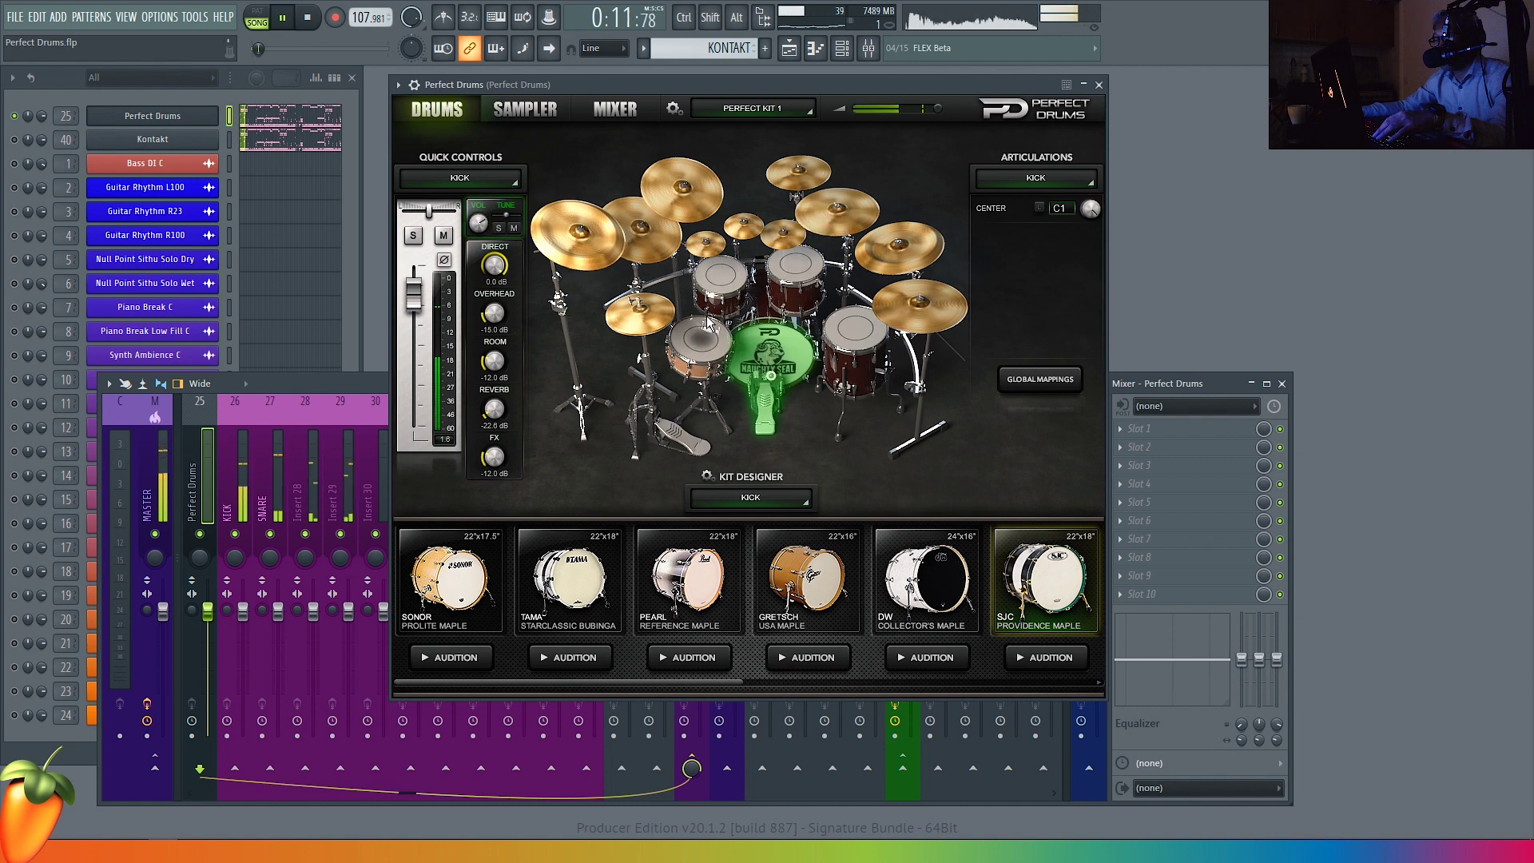
{"action": "key", "text": "space"}
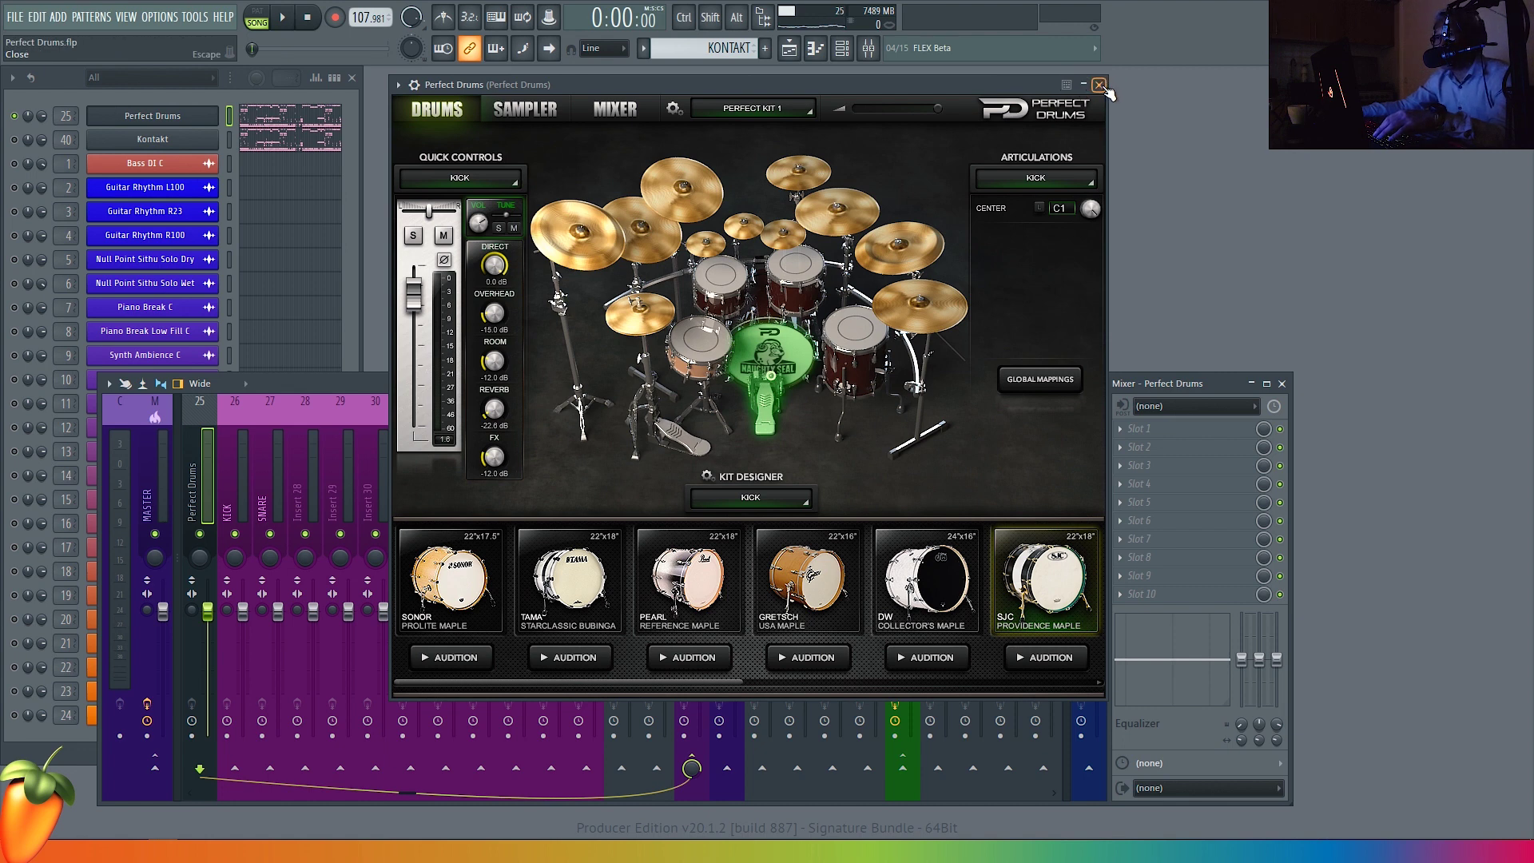
- Open the Kontakt instrument from the channel rack
{"action": "left_click", "coordinate": [167, 140]}
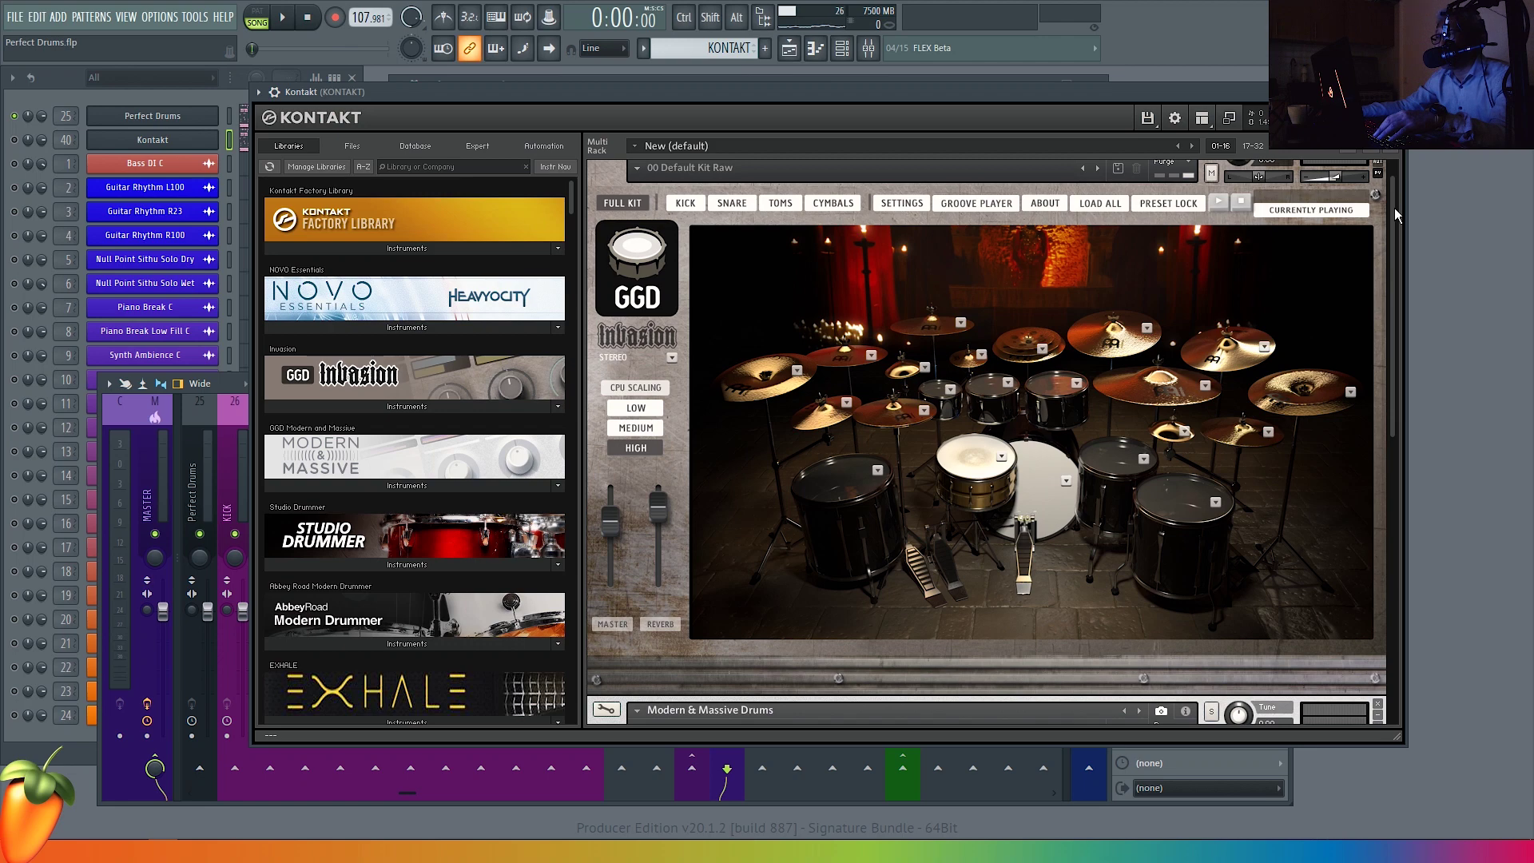
- Solo the Modern & Massive Drums instrument in the Kontakt rack and solo the Kontakt channel in the channel rack
{"action": "left_click_drag", "start_coordinate": [1393, 207], "coordinate": [1412, 459]}
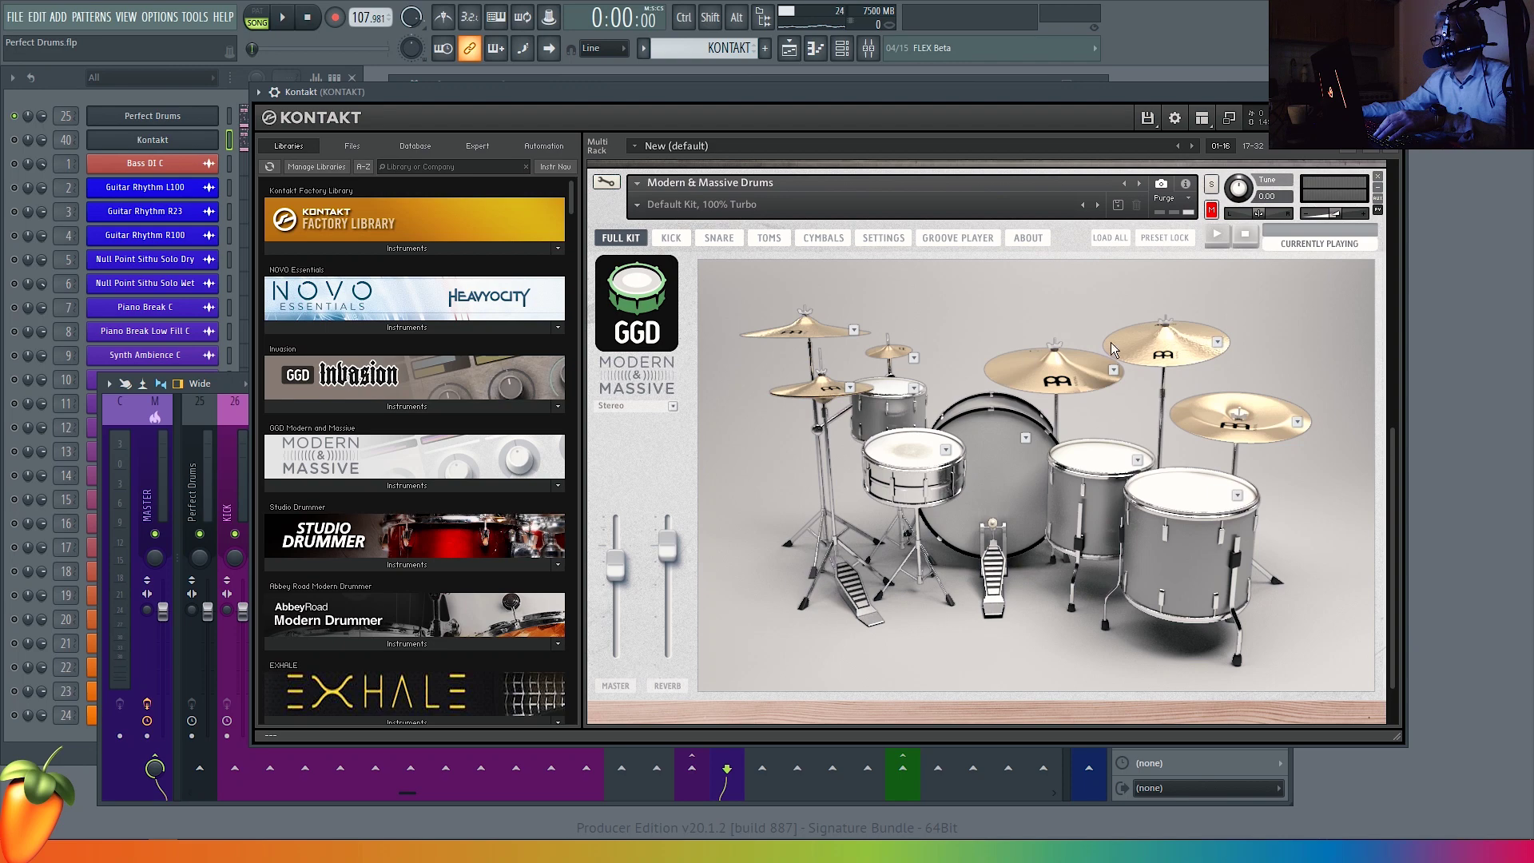
{"action": "left_click_drag", "start_coordinate": [1395, 446], "coordinate": [1376, 193]}
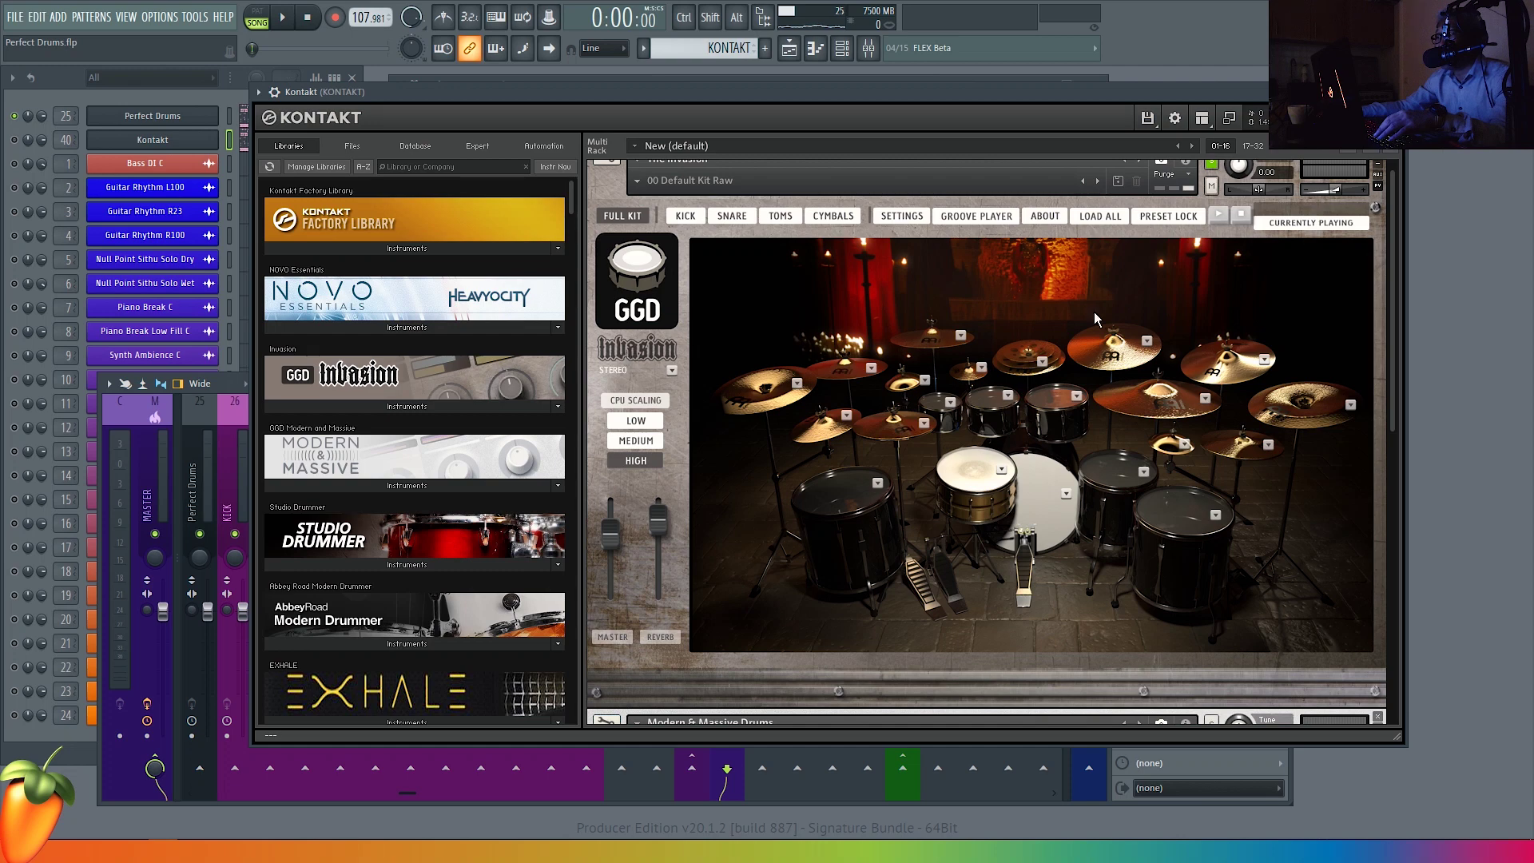
{"action": "left_click_drag", "start_coordinate": [1392, 280], "coordinate": [1391, 484]}
{"action": "left_click", "coordinate": [1212, 243]}
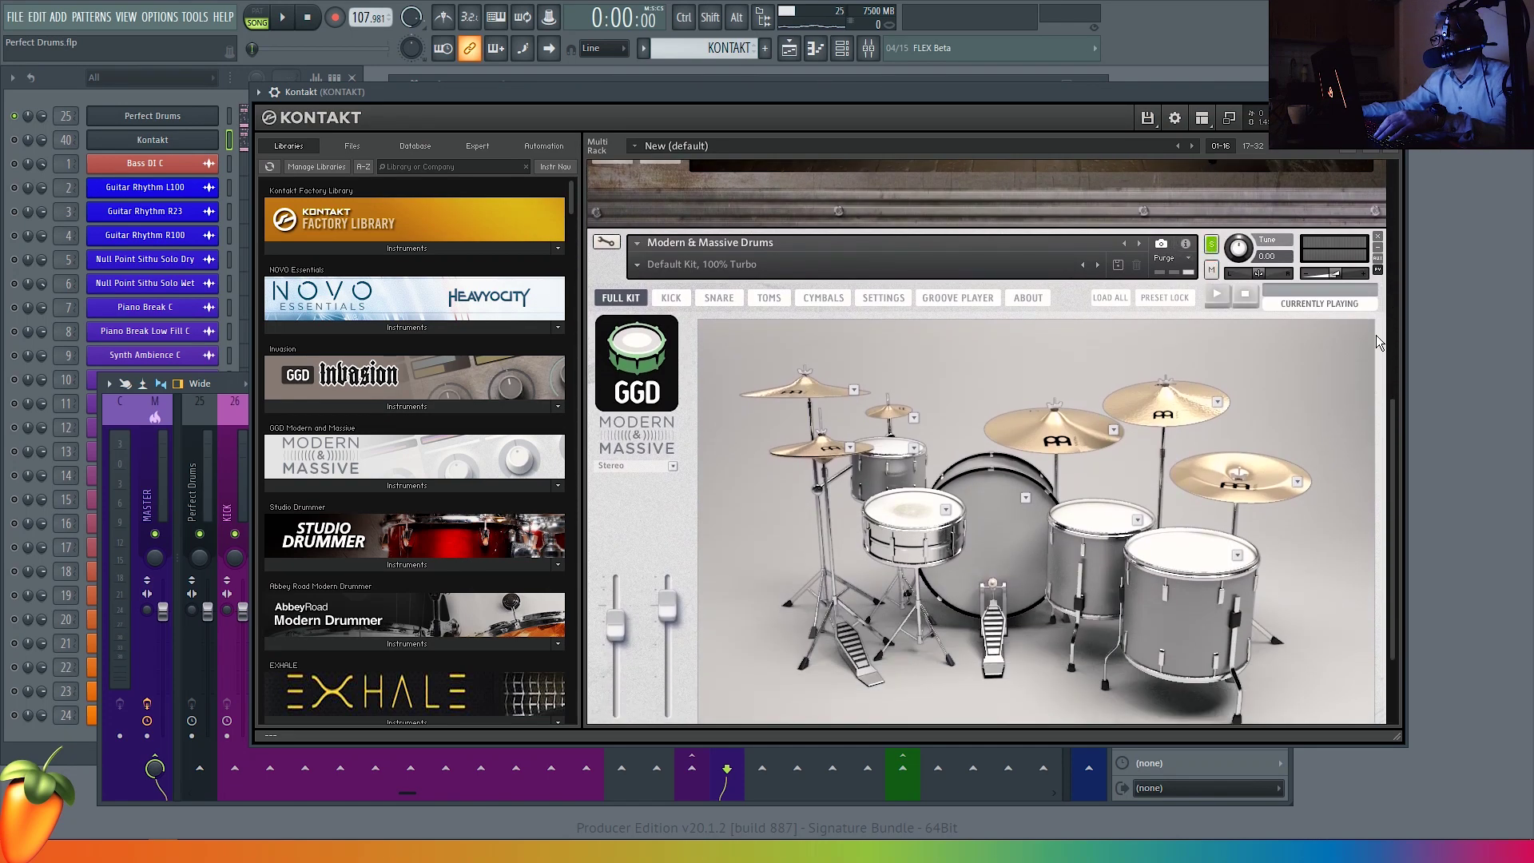
{"action": "left_click_drag", "start_coordinate": [1392, 413], "coordinate": [1389, 437]}
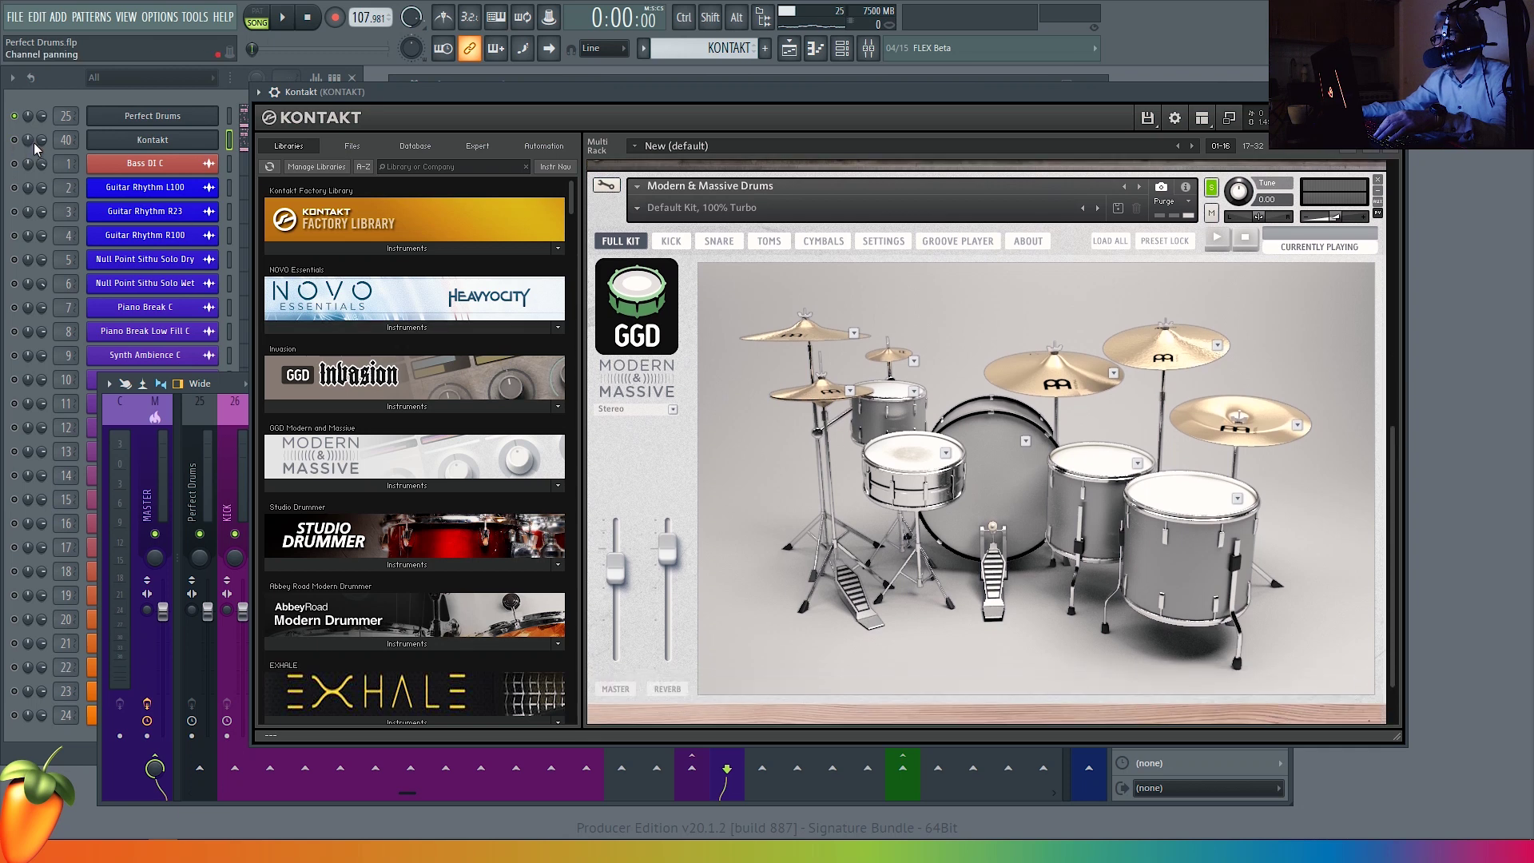
{"action": "right_click", "coordinate": [15, 140]}
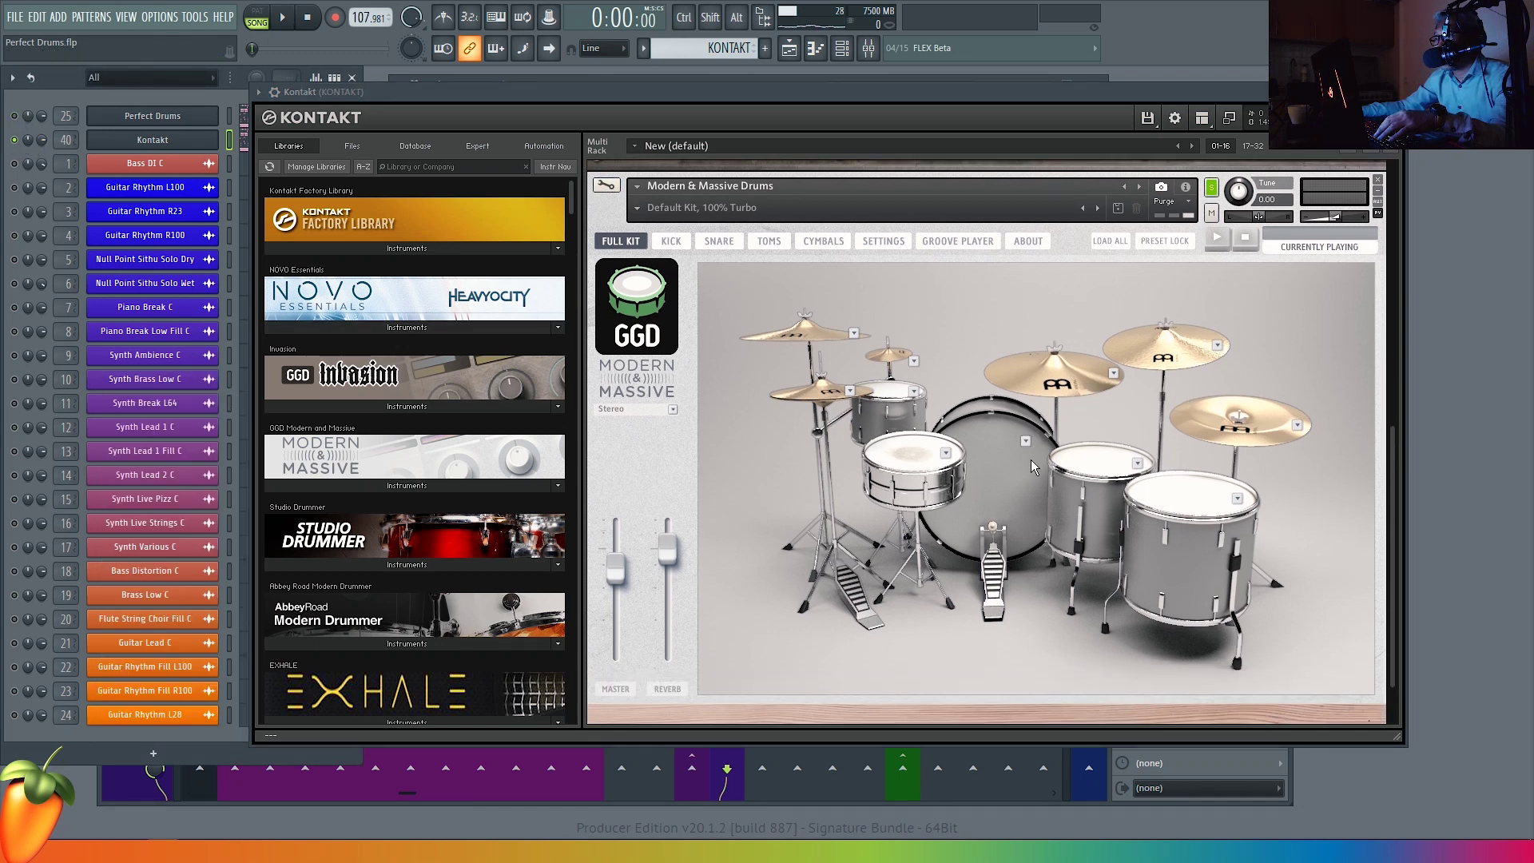
- Audition the kick, snare, toms and cymbals of Modern & Massive Drums, then play the song's opening with only this kit
{"action": "left_click", "coordinate": [997, 486]}
{"action": "left_click", "coordinate": [928, 461]}
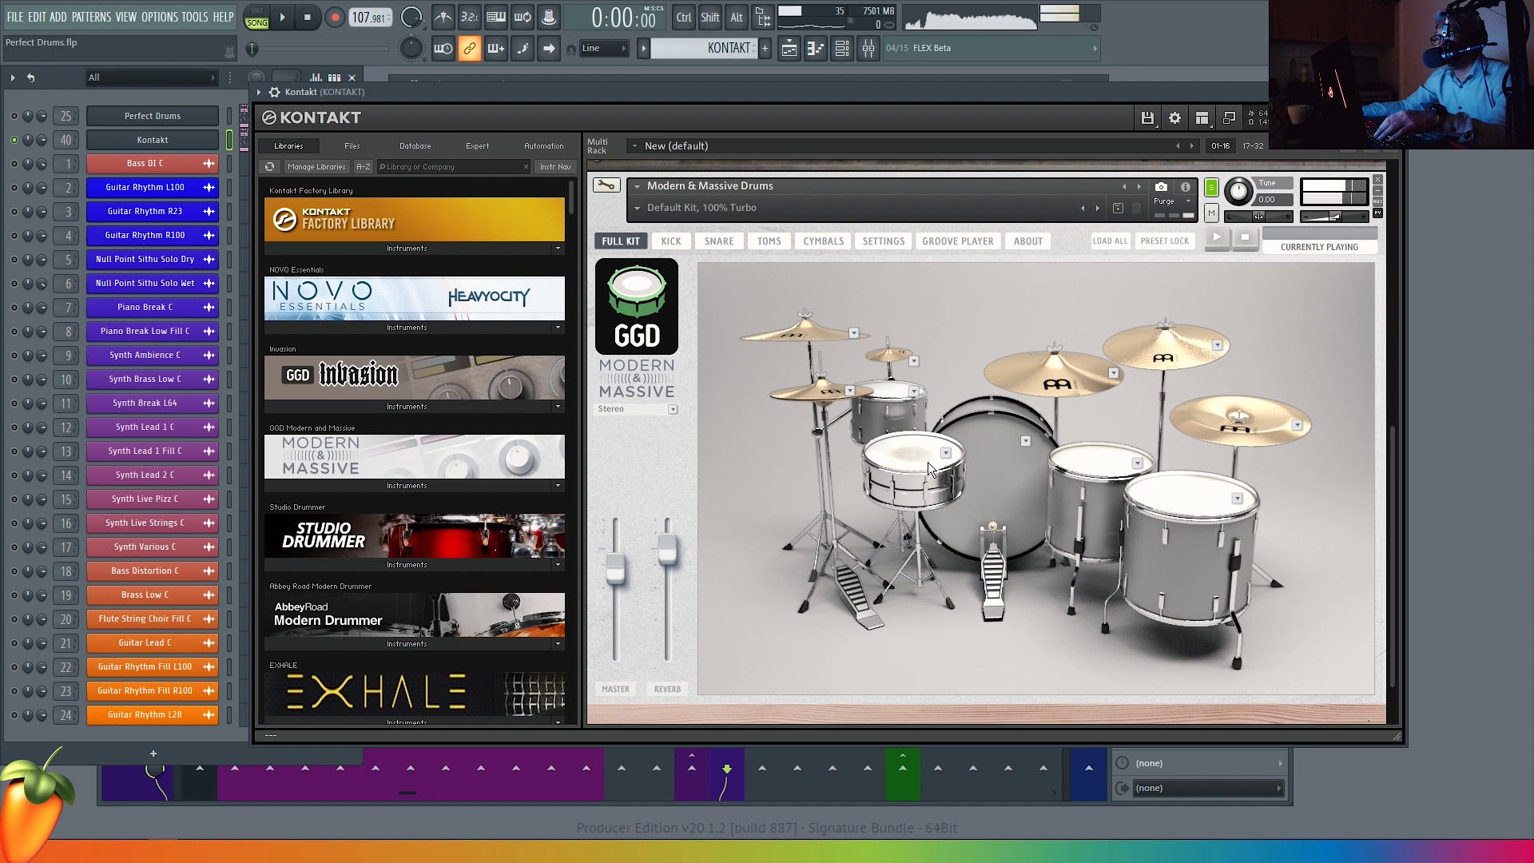
{"action": "left_click", "coordinate": [1081, 461]}
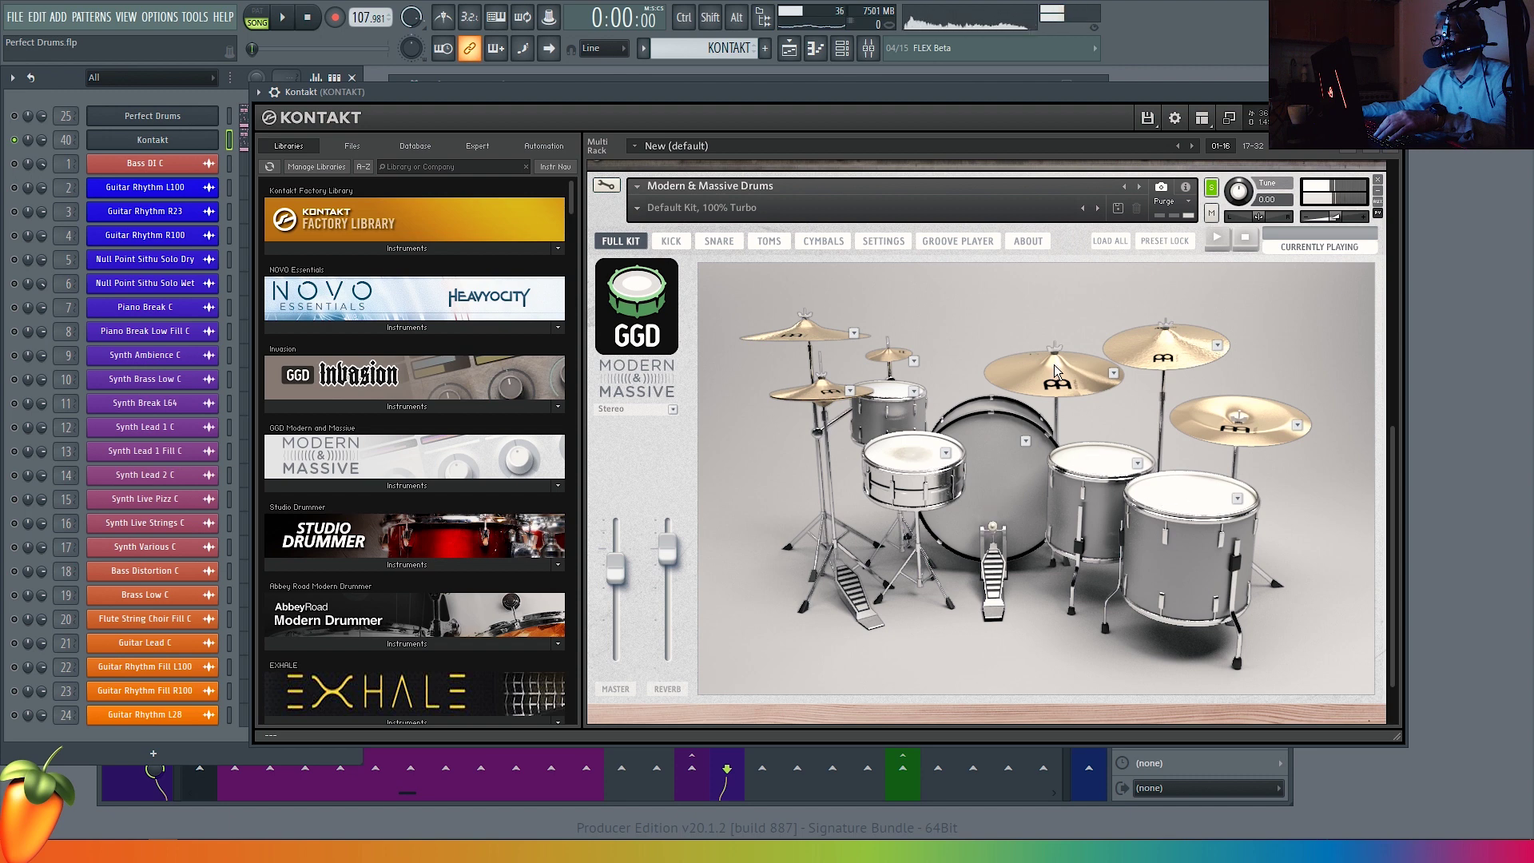
{"action": "left_click", "coordinate": [1210, 415]}
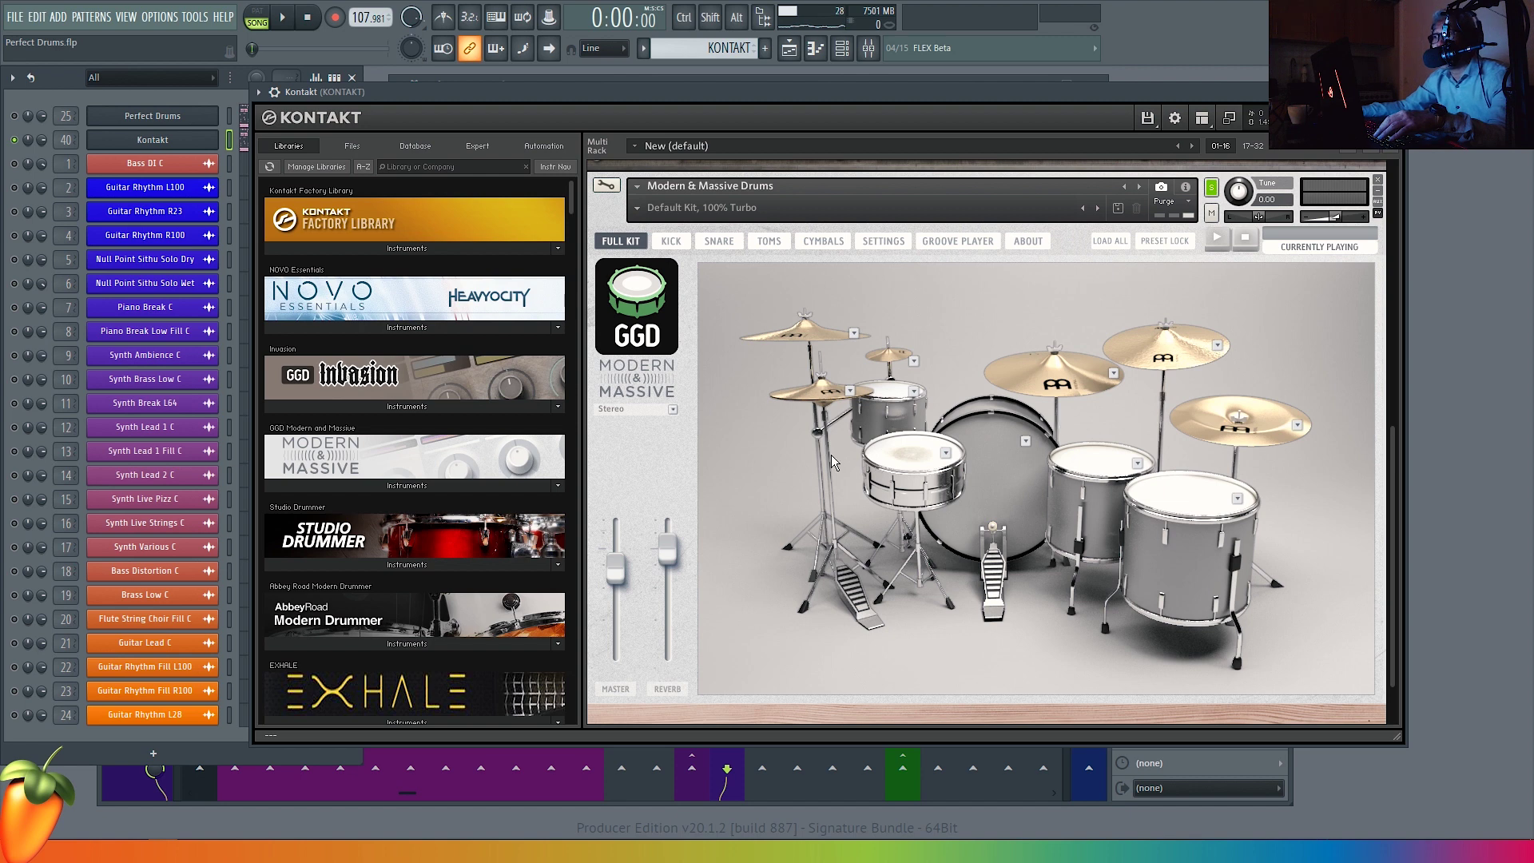
{"action": "left_click", "coordinate": [910, 457]}
{"action": "left_click", "coordinate": [916, 402]}
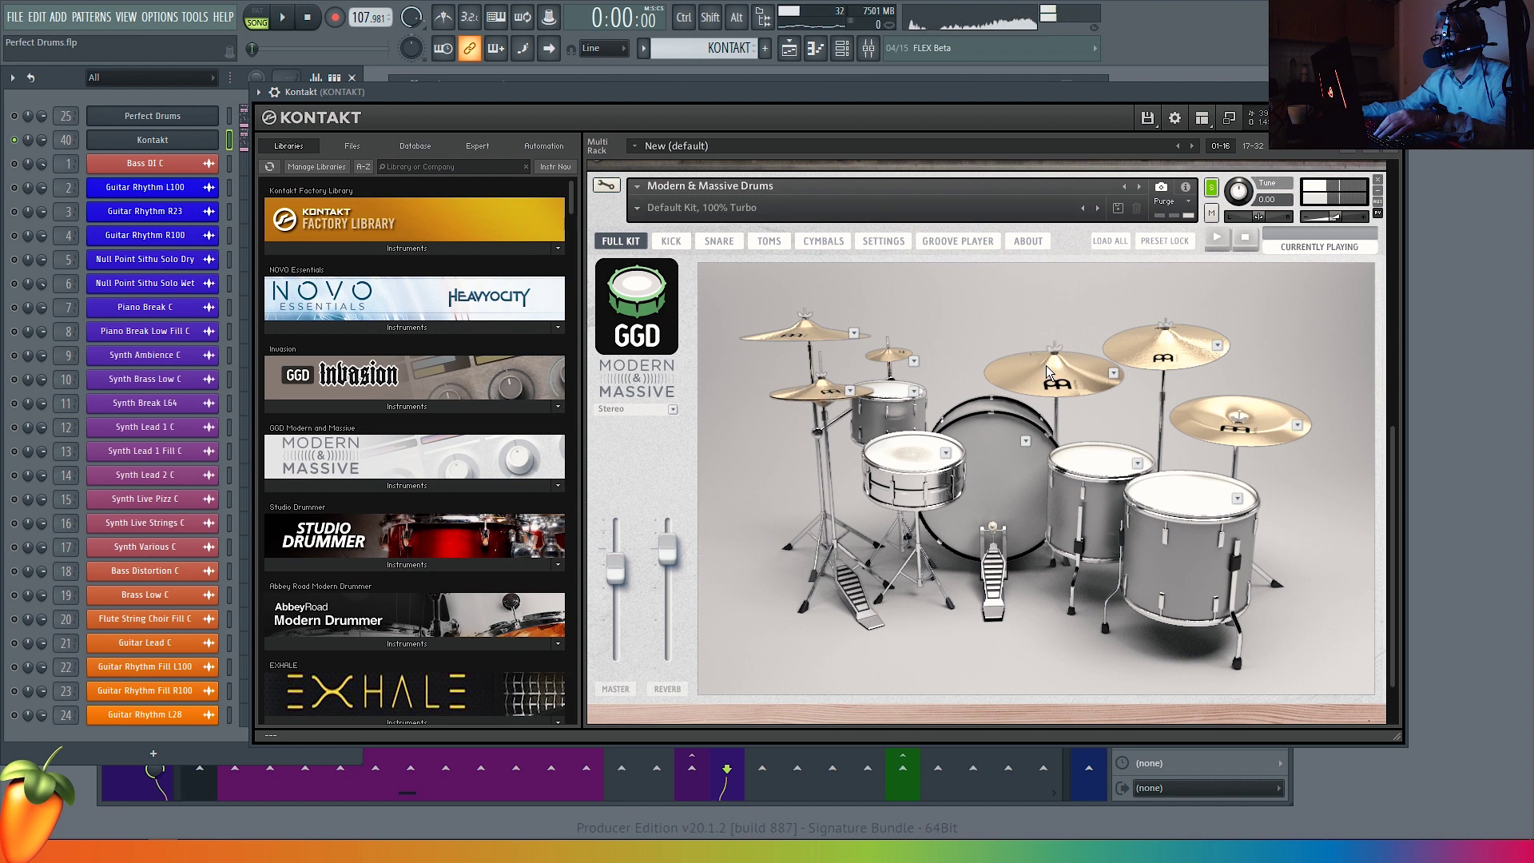
{"action": "key", "text": "space"}
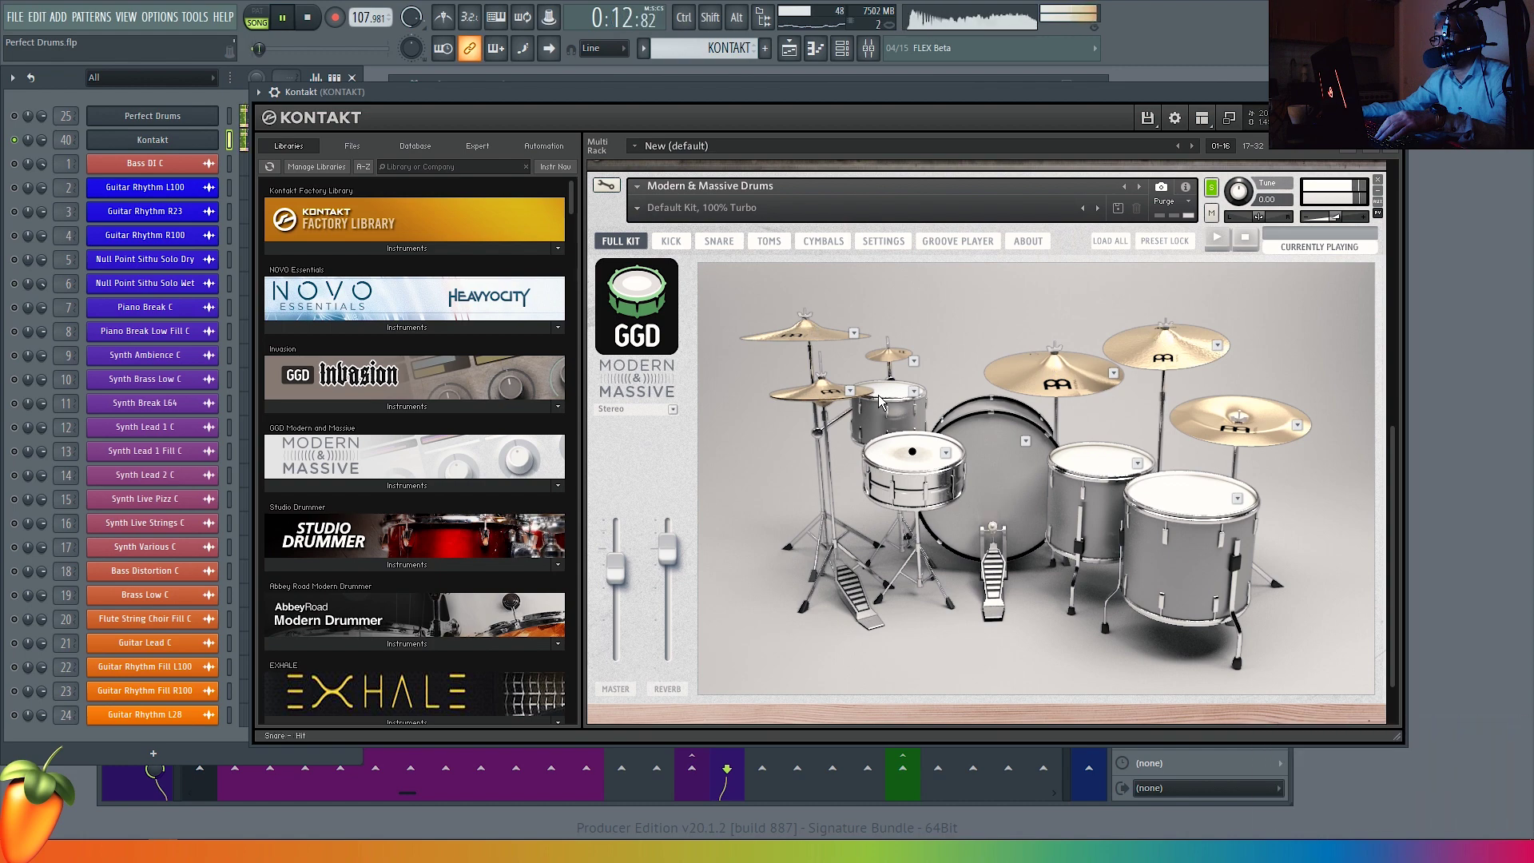
{"action": "key", "text": "space"}
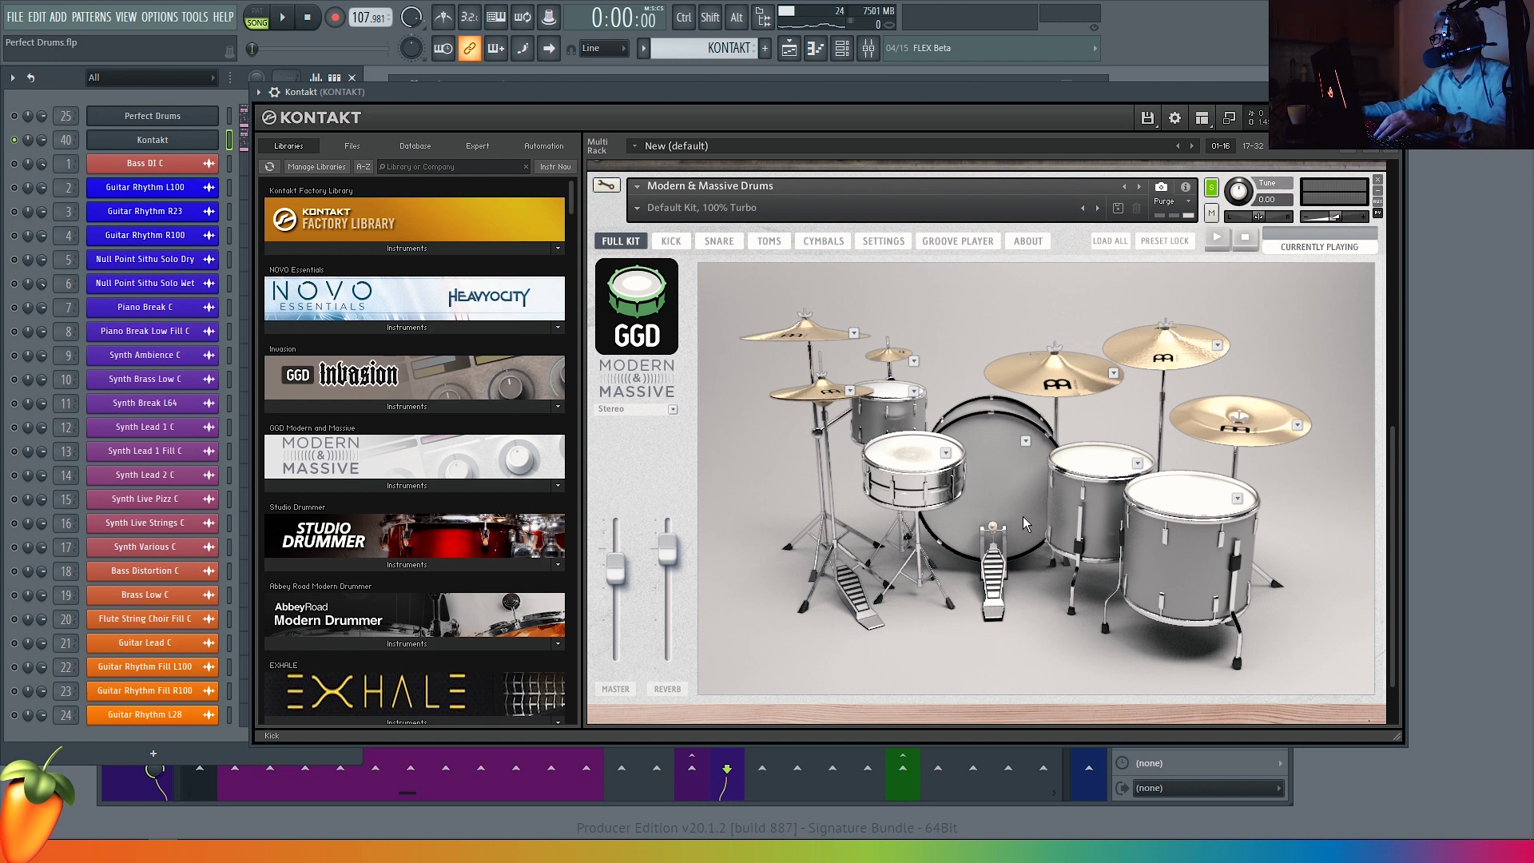
- Examine the preset lists of Modern & Massive Drums and The Invasion without changing either kit
{"action": "left_click", "coordinate": [630, 211]}
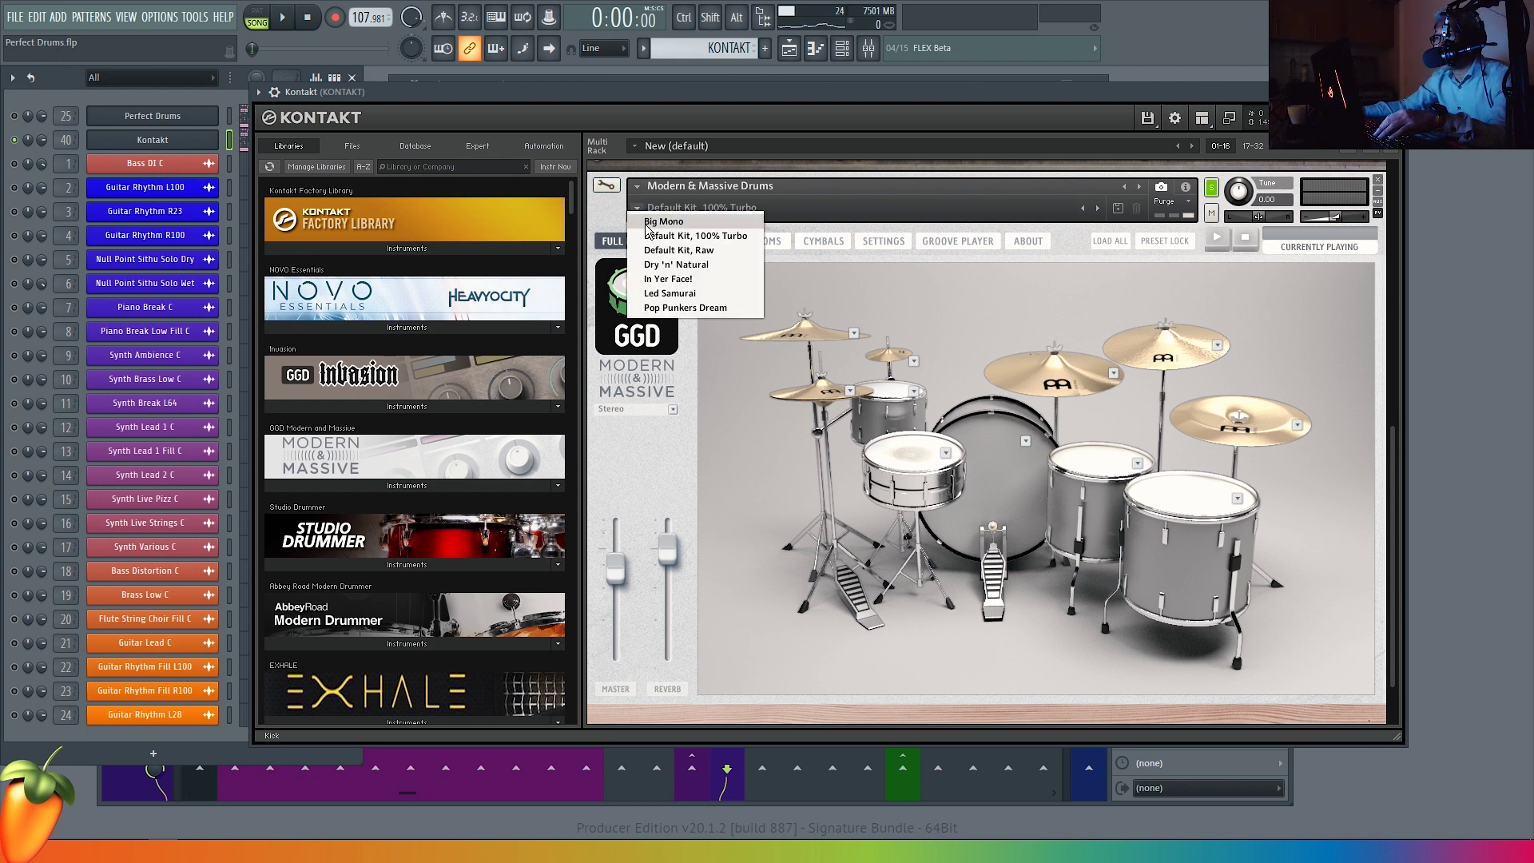
{"action": "left_click", "coordinate": [633, 235]}
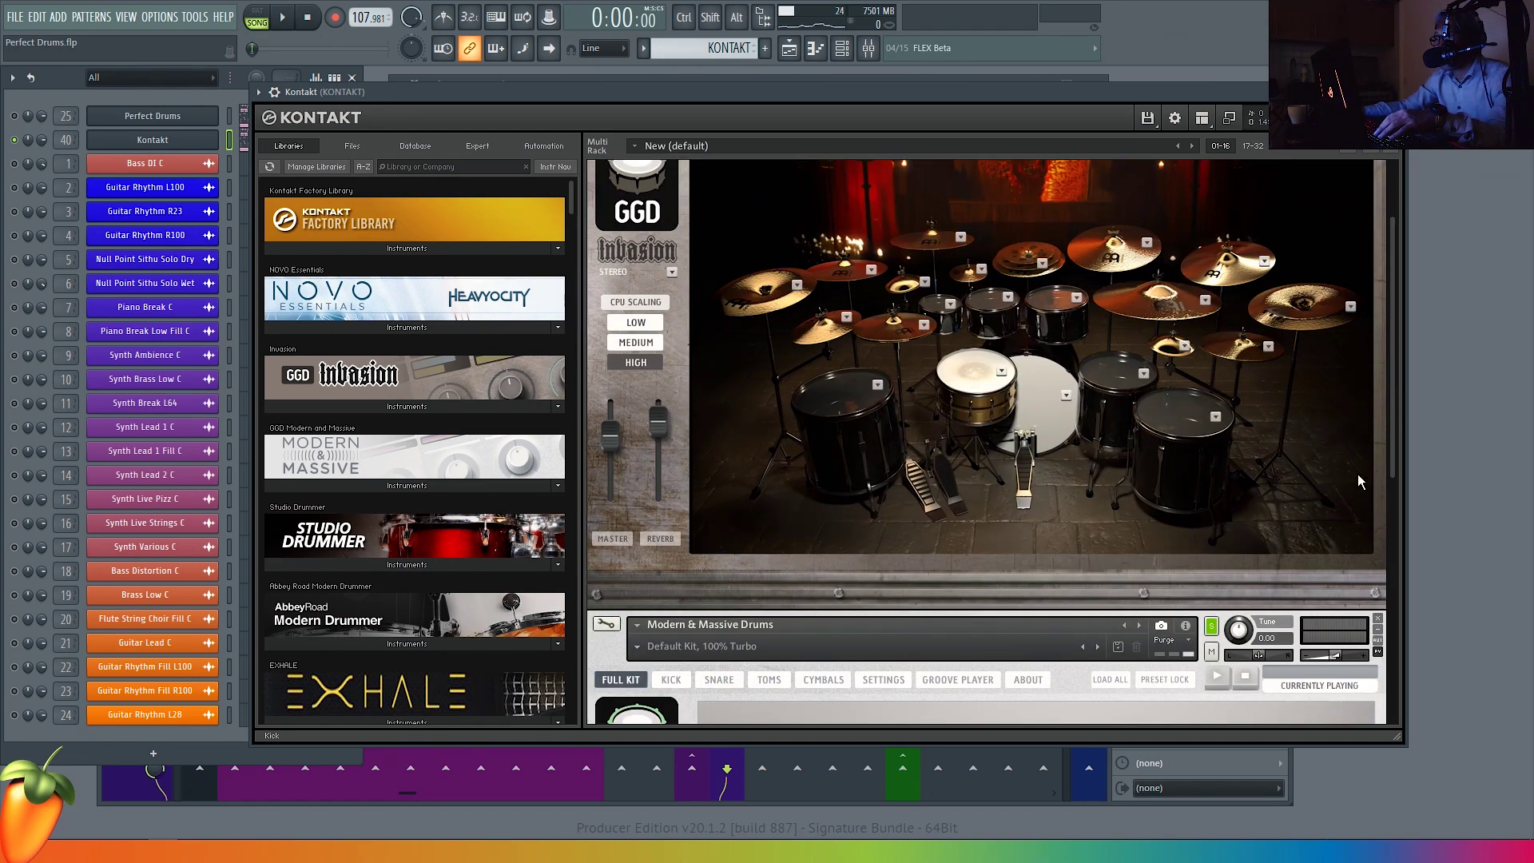
{"action": "left_click_drag", "start_coordinate": [1393, 438], "coordinate": [1381, 608]}
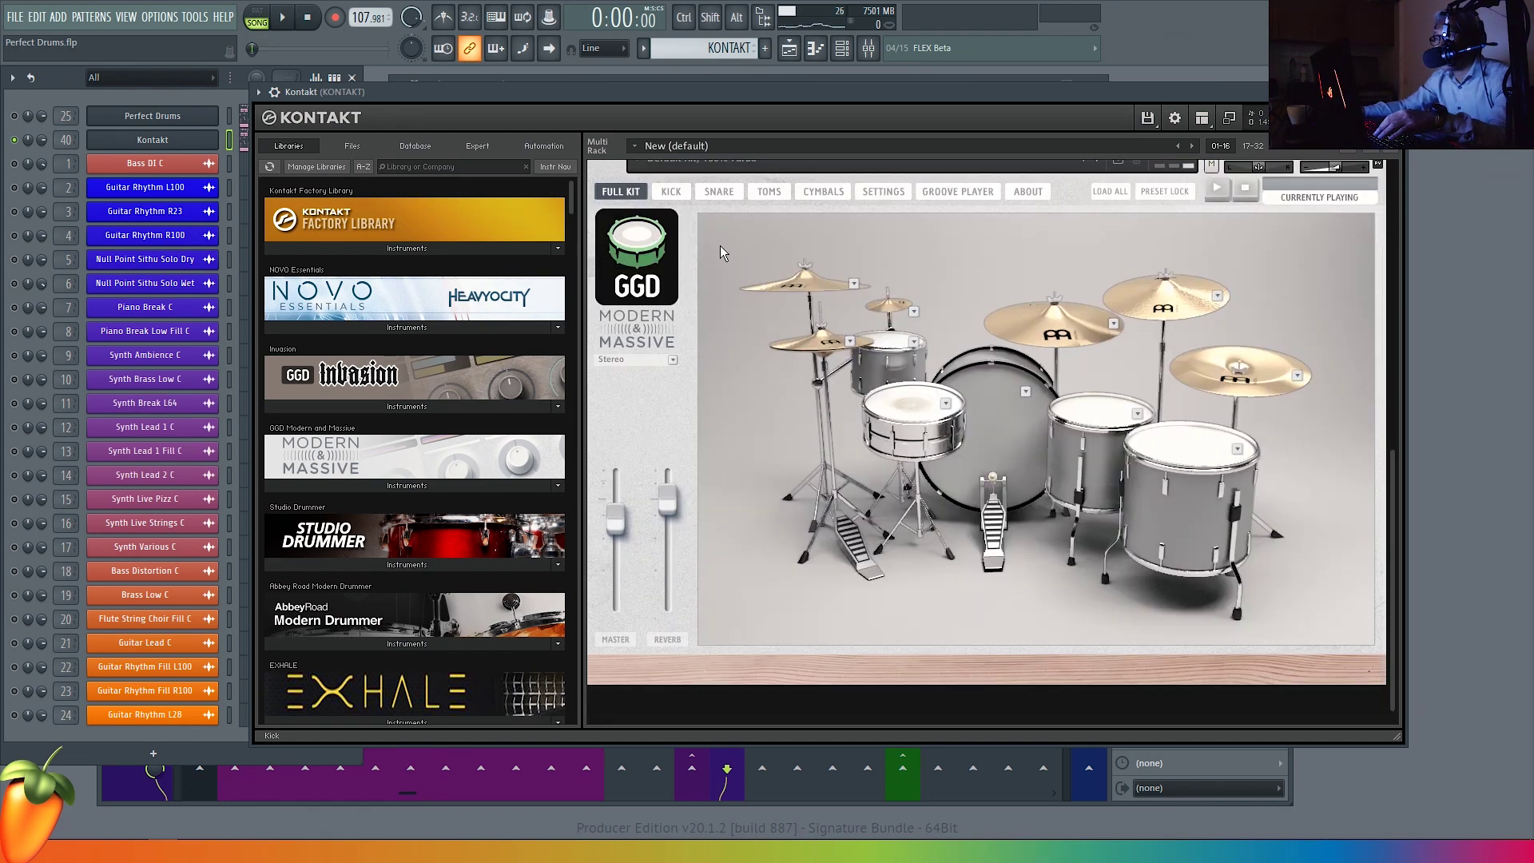
{"action": "scroll", "coordinate": [720, 252], "scroll_direction": "up", "scroll_amount": 2}
{"action": "left_click", "coordinate": [638, 214]}
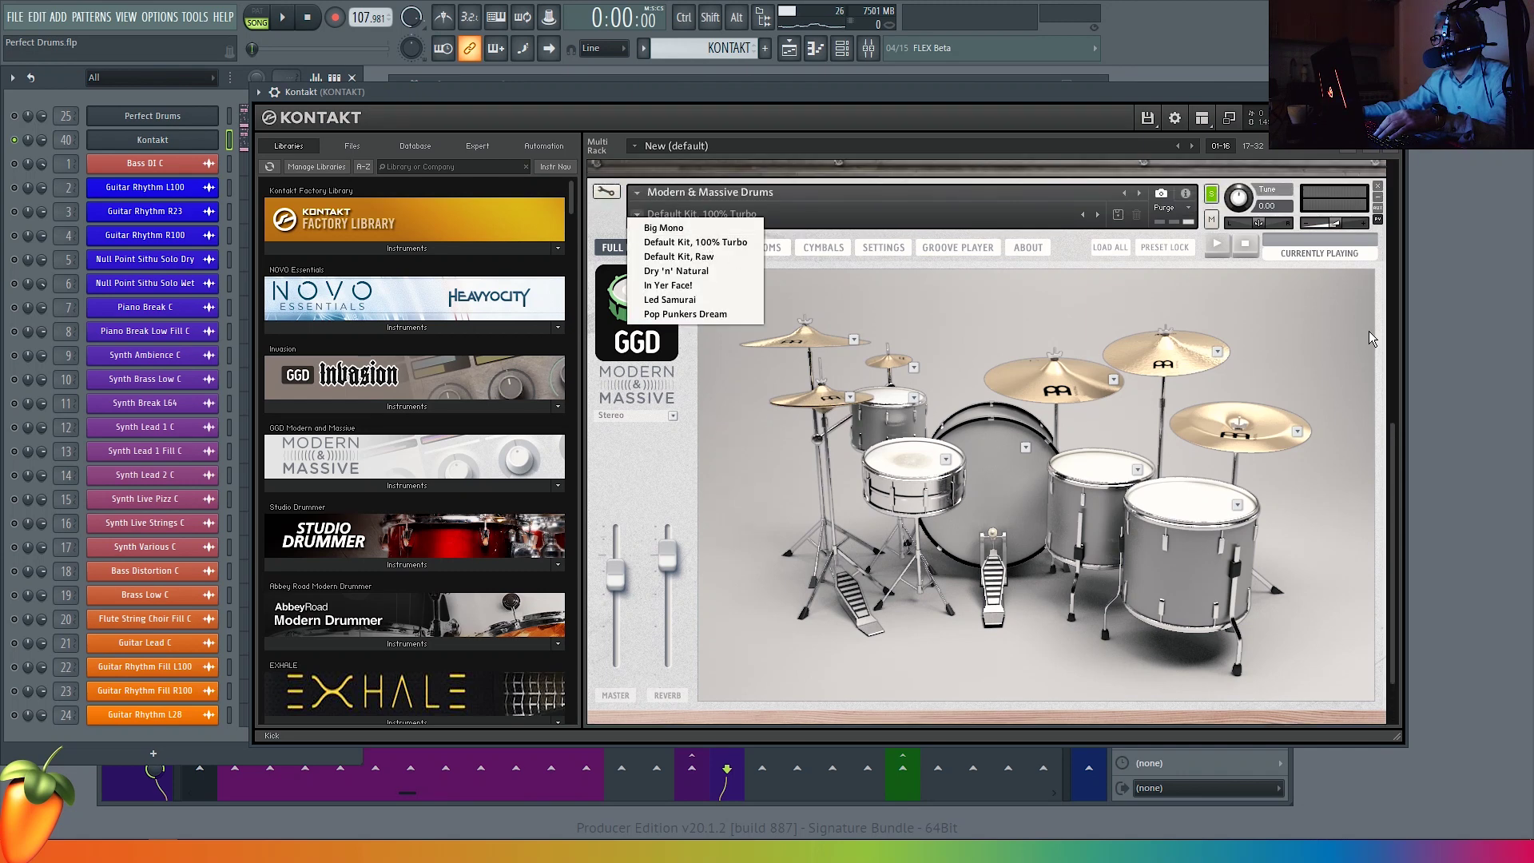
{"action": "left_click_drag", "start_coordinate": [1395, 434], "coordinate": [1393, 174]}
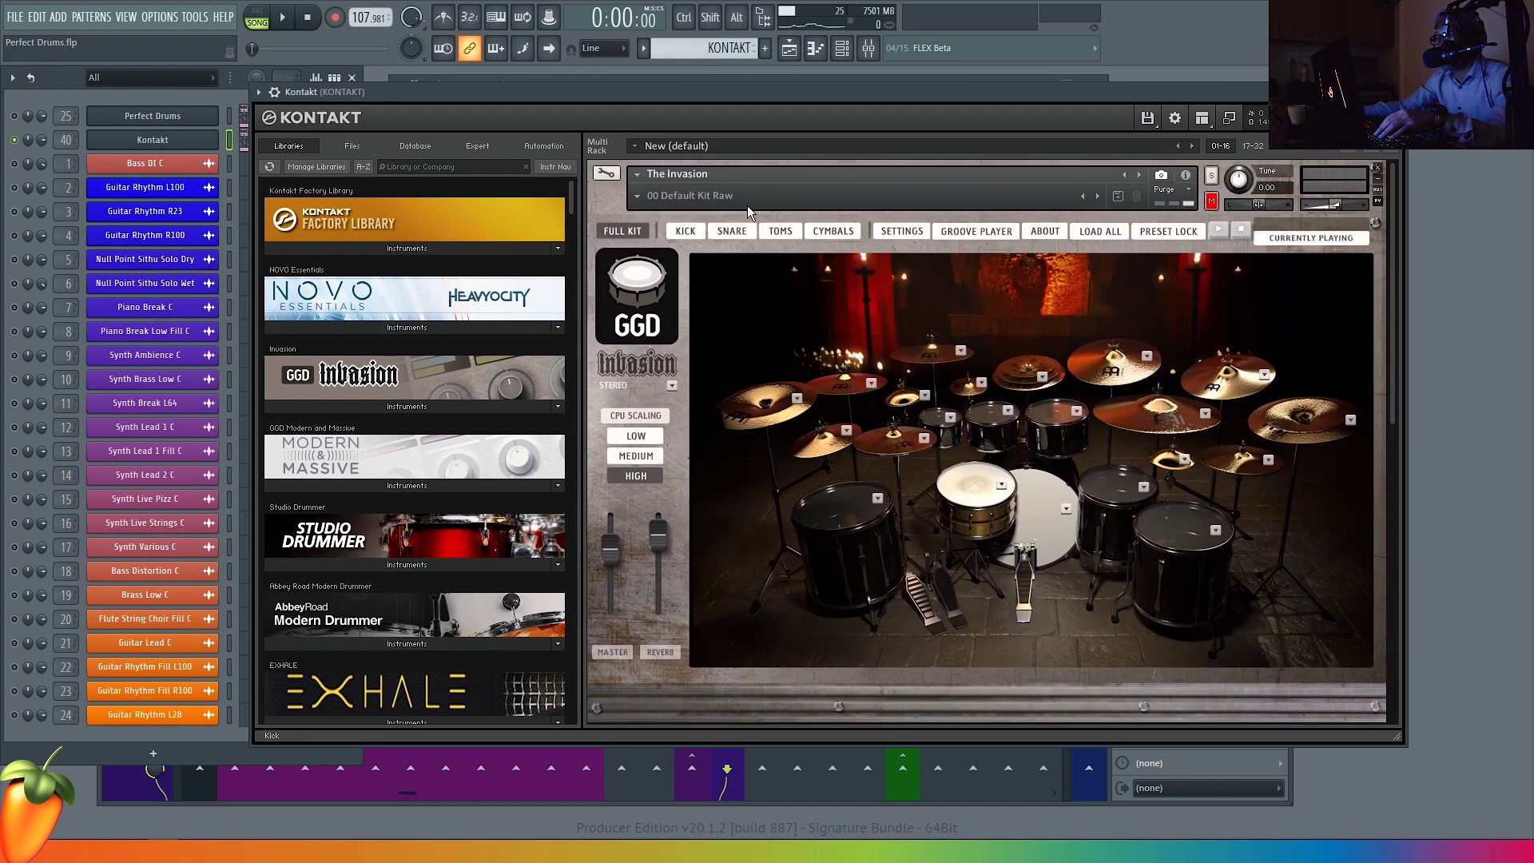
{"action": "left_click", "coordinate": [635, 197]}
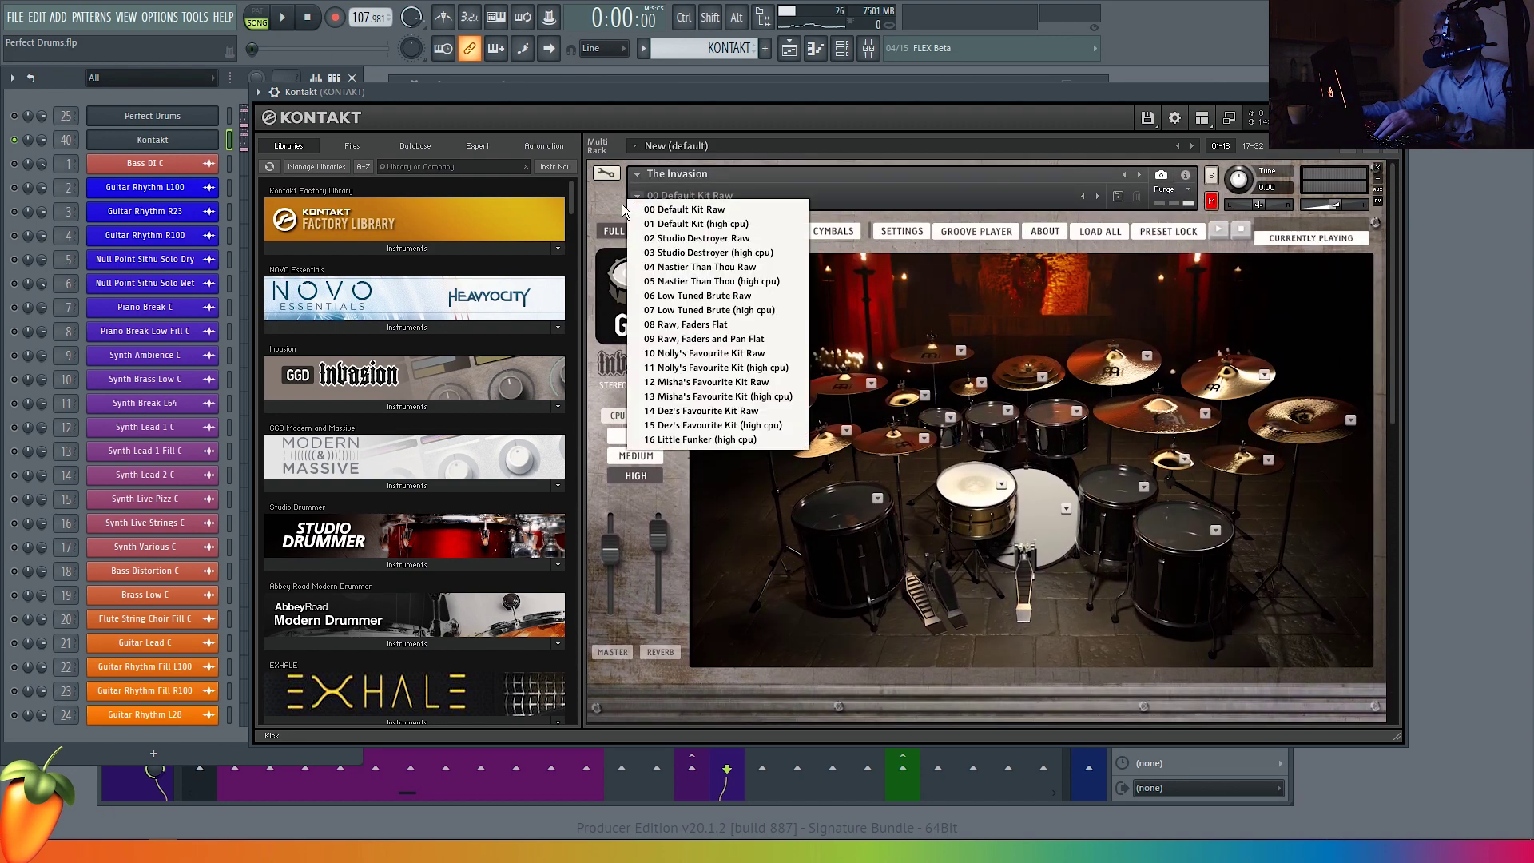
{"action": "left_click", "coordinate": [612, 208]}
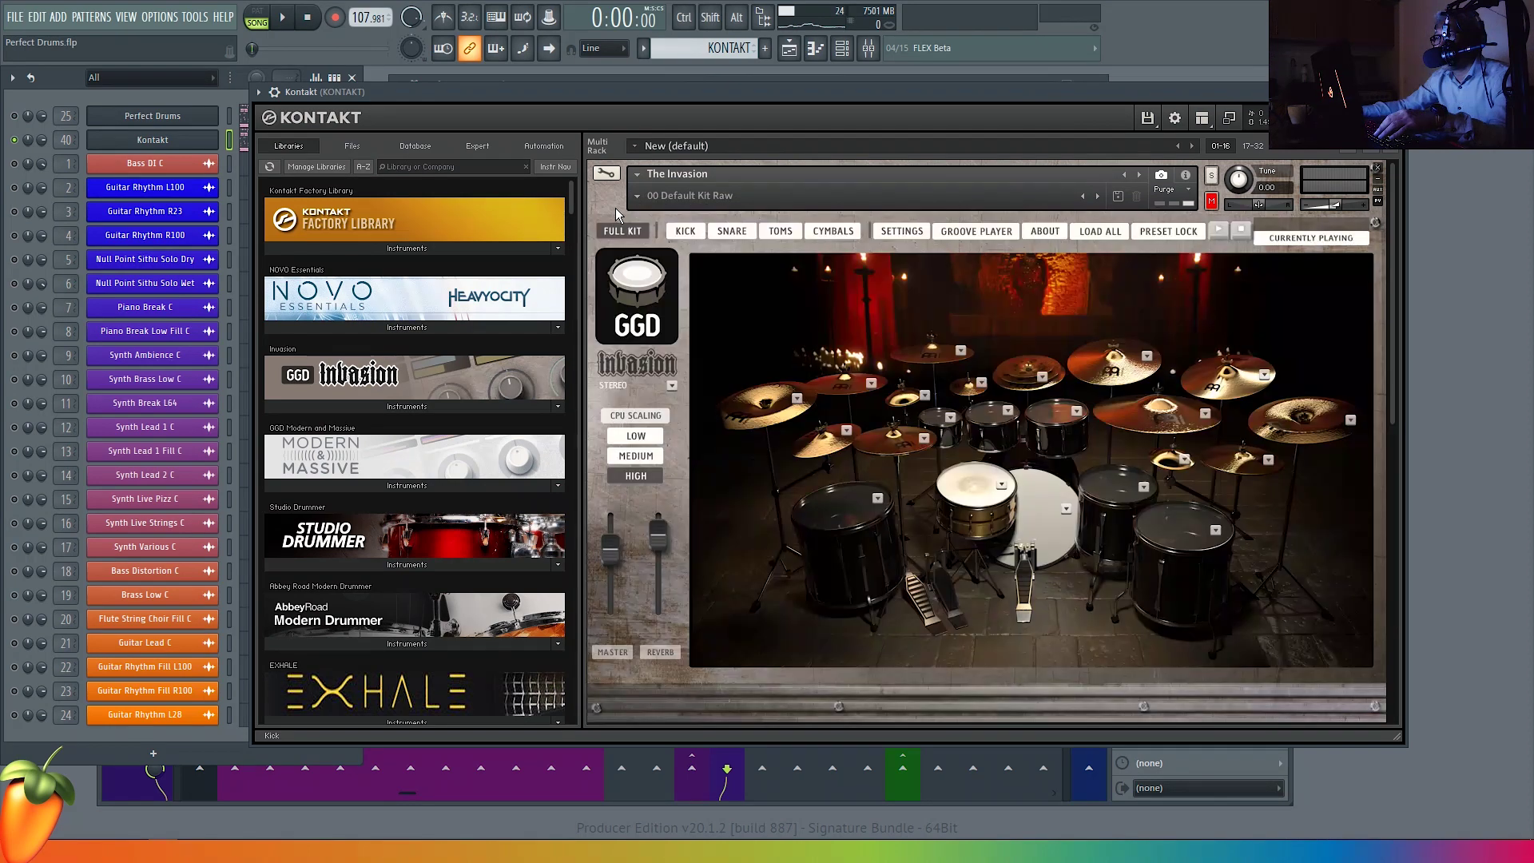
- Solo The Invasion and audition its snare, kick and toms, including during the song's opening
{"action": "scroll", "coordinate": [677, 381], "scroll_direction": "down", "scroll_amount": 1}
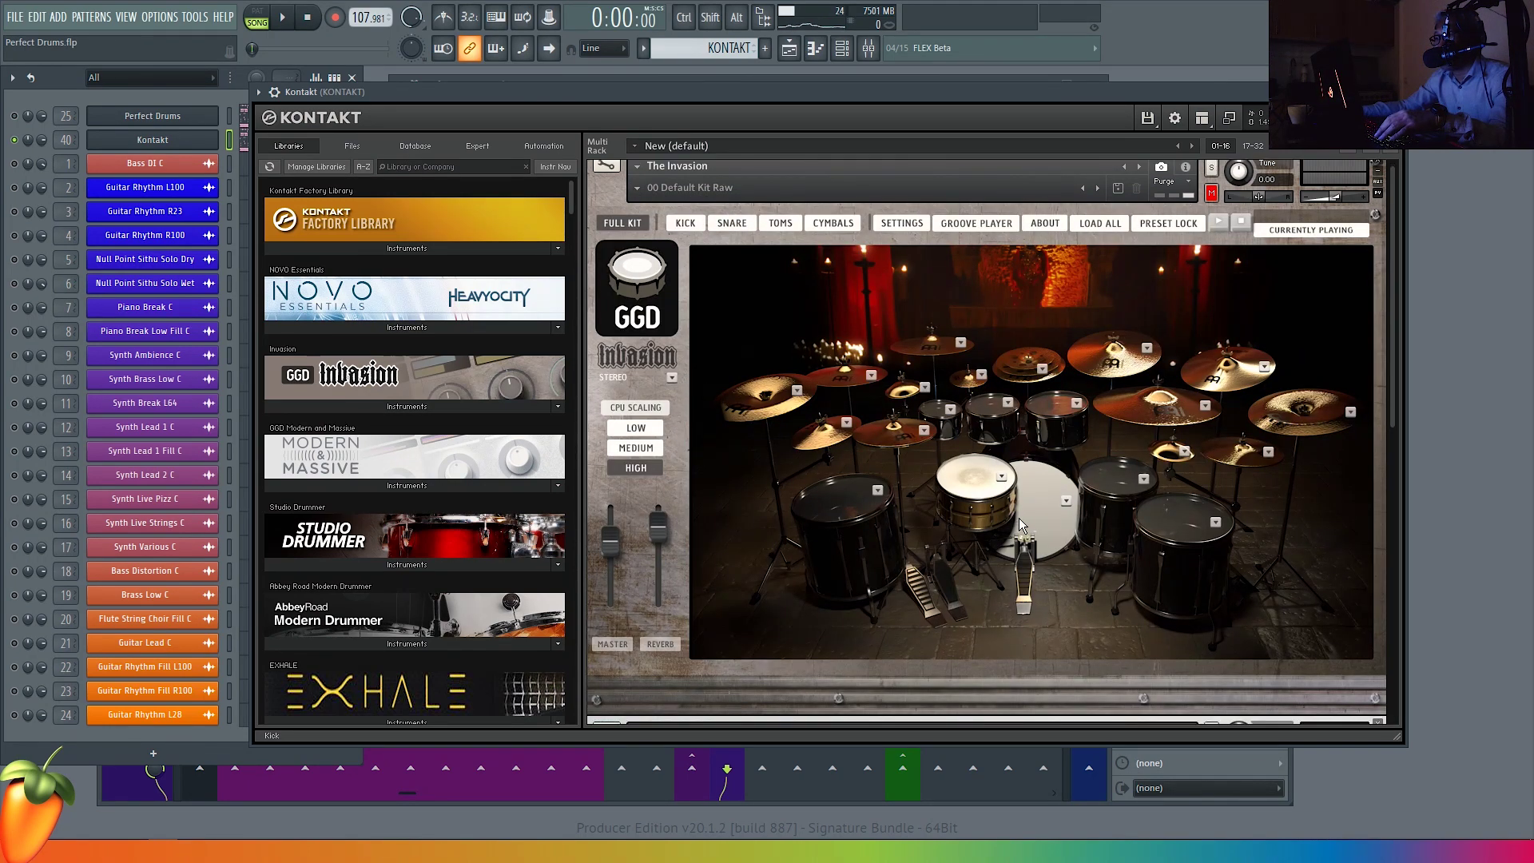
{"action": "left_click", "coordinate": [1214, 170]}
{"action": "left_click", "coordinate": [985, 480]}
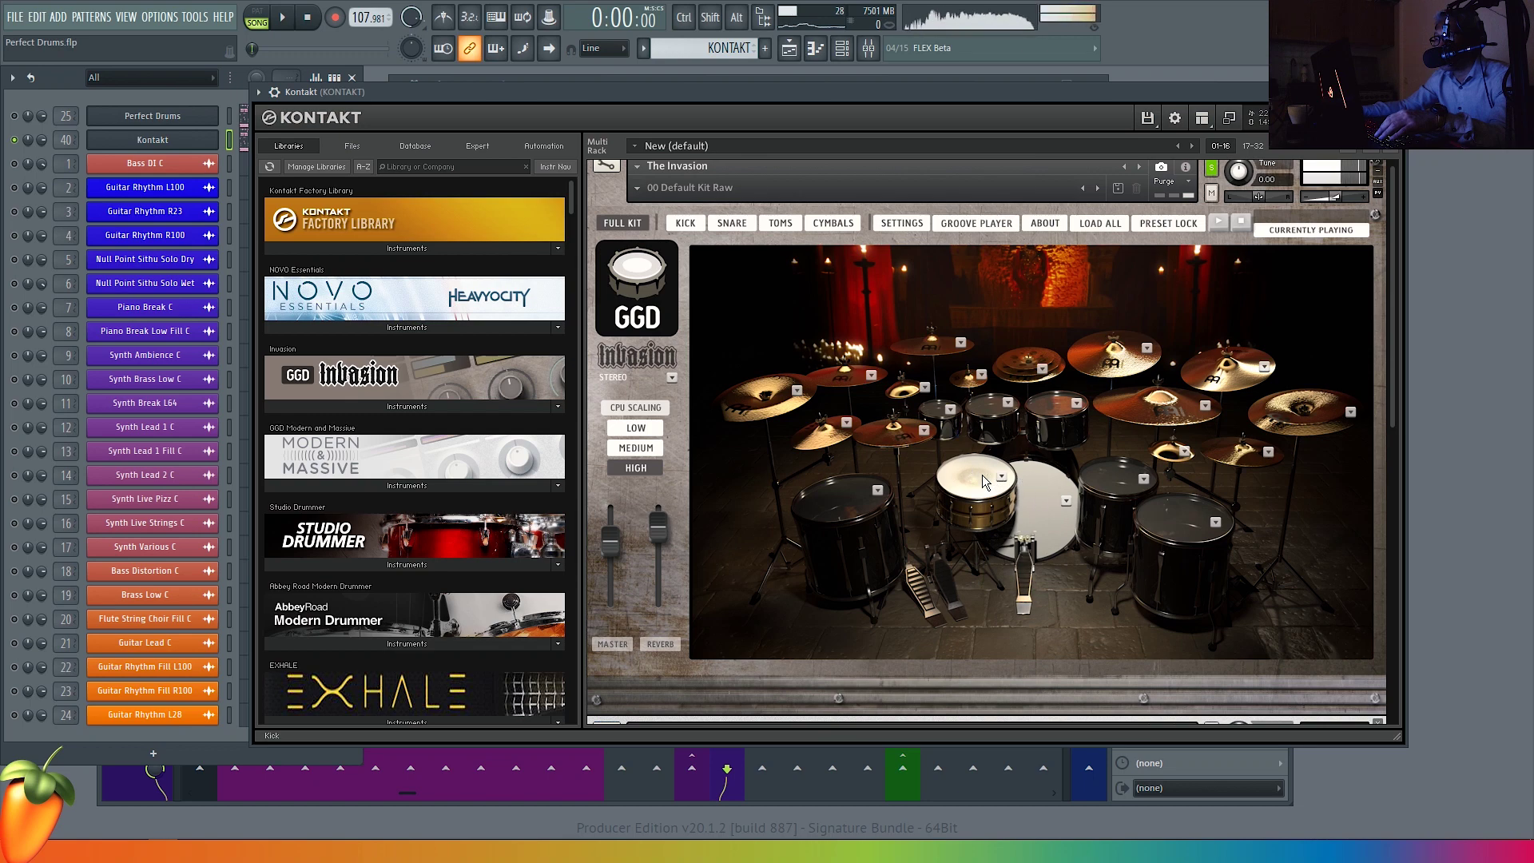
{"action": "left_click", "coordinate": [1042, 501]}
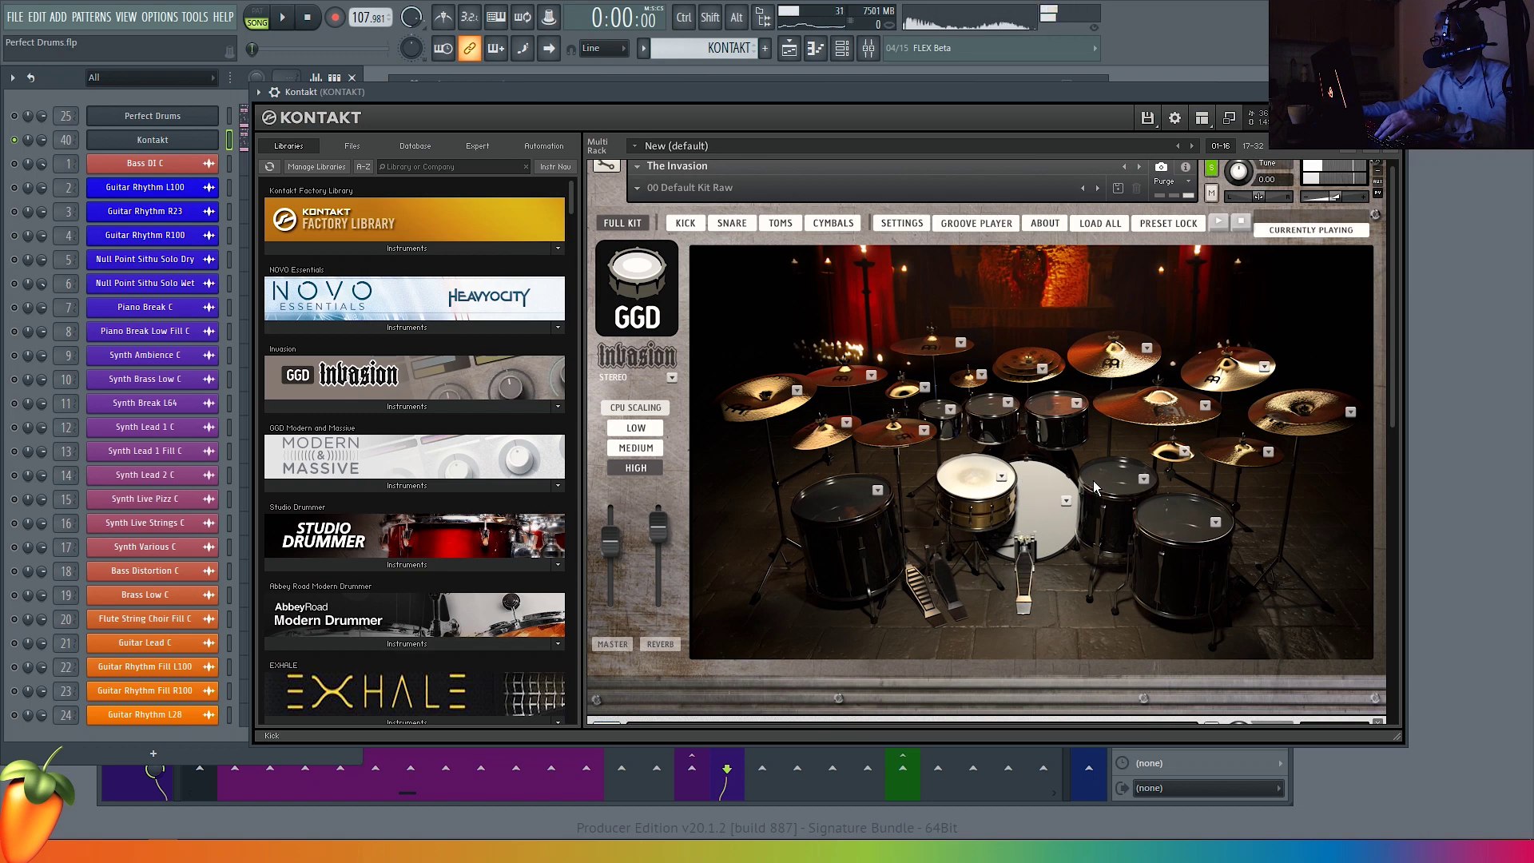
{"action": "left_click", "coordinate": [933, 409]}
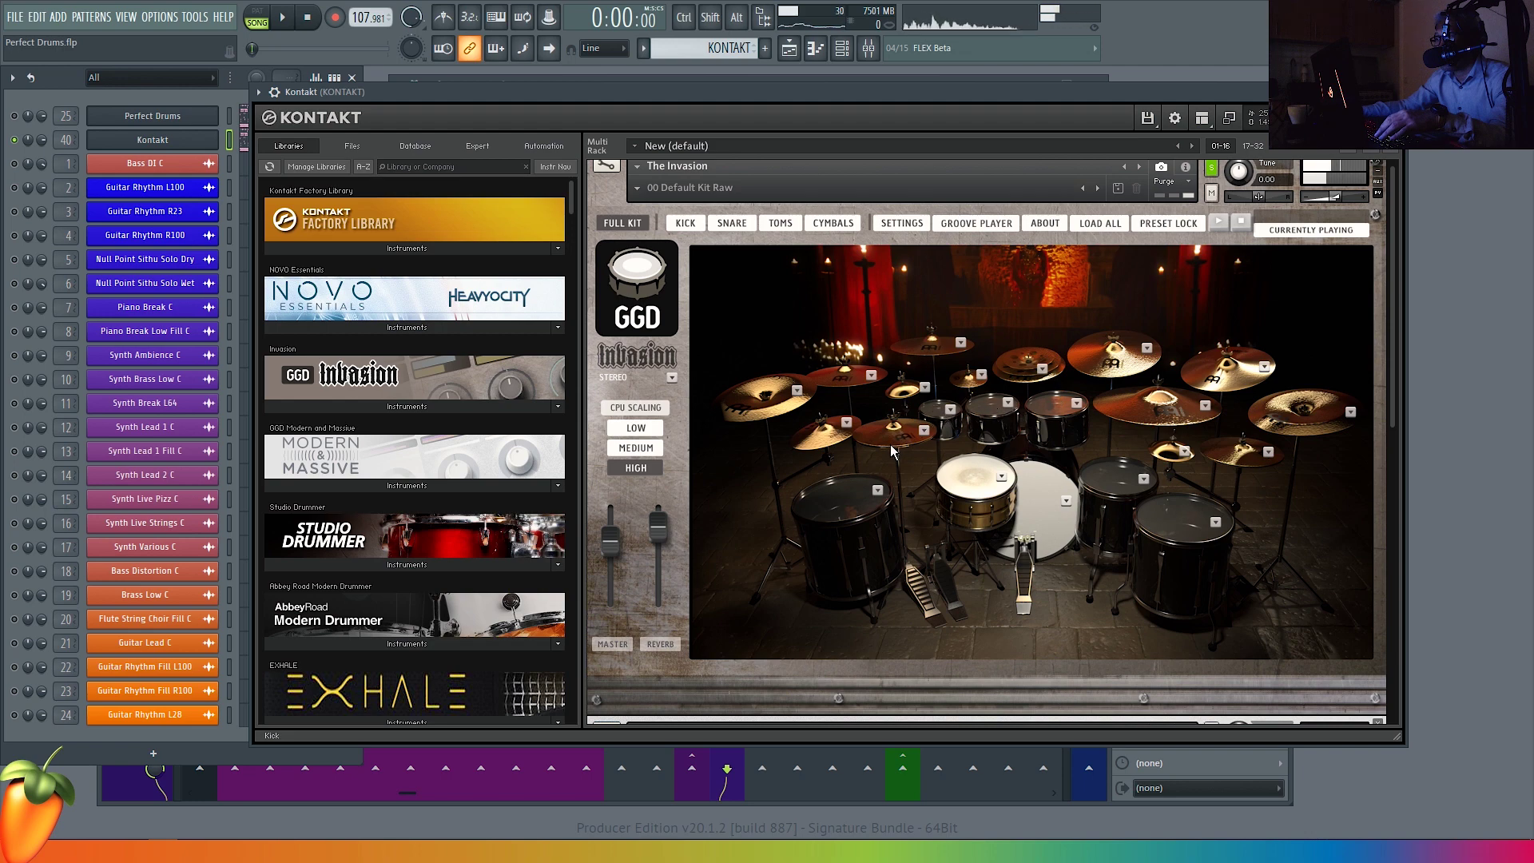
{"action": "left_click", "coordinate": [861, 492]}
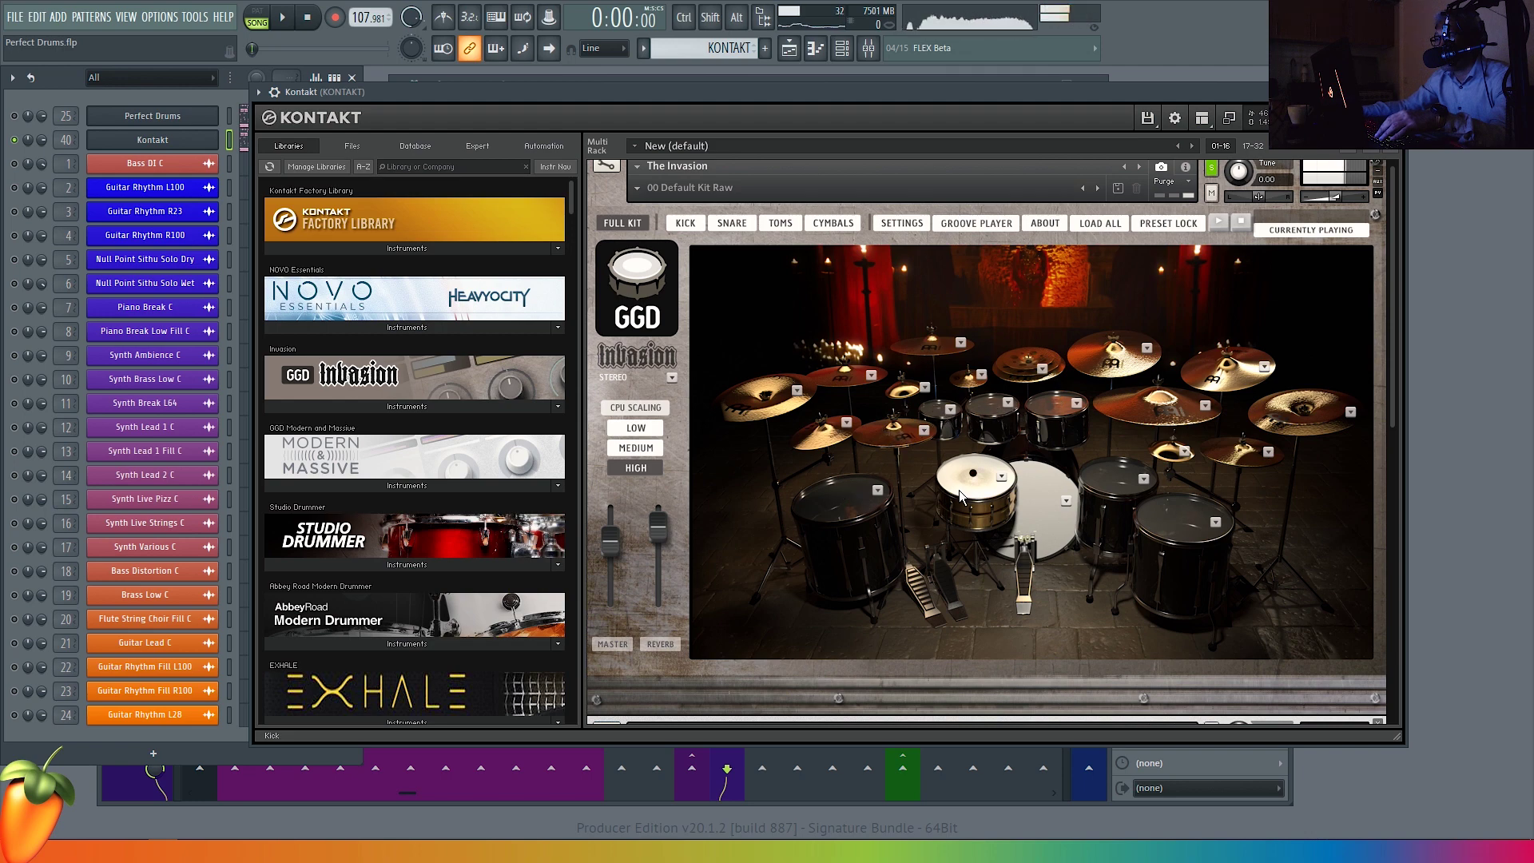
{"action": "key", "text": "space"}
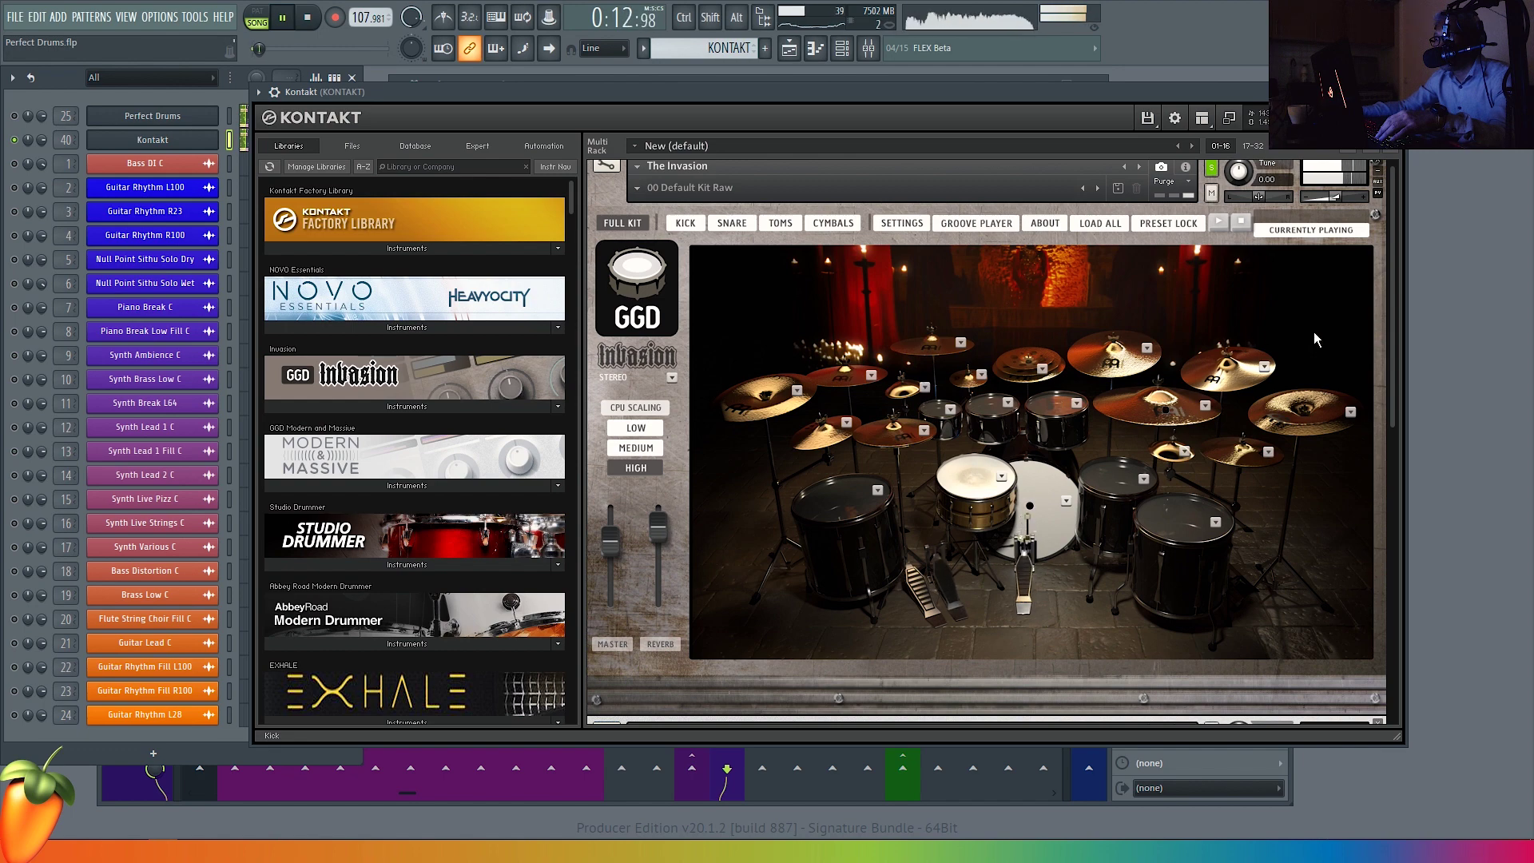
{"action": "key", "text": "space"}
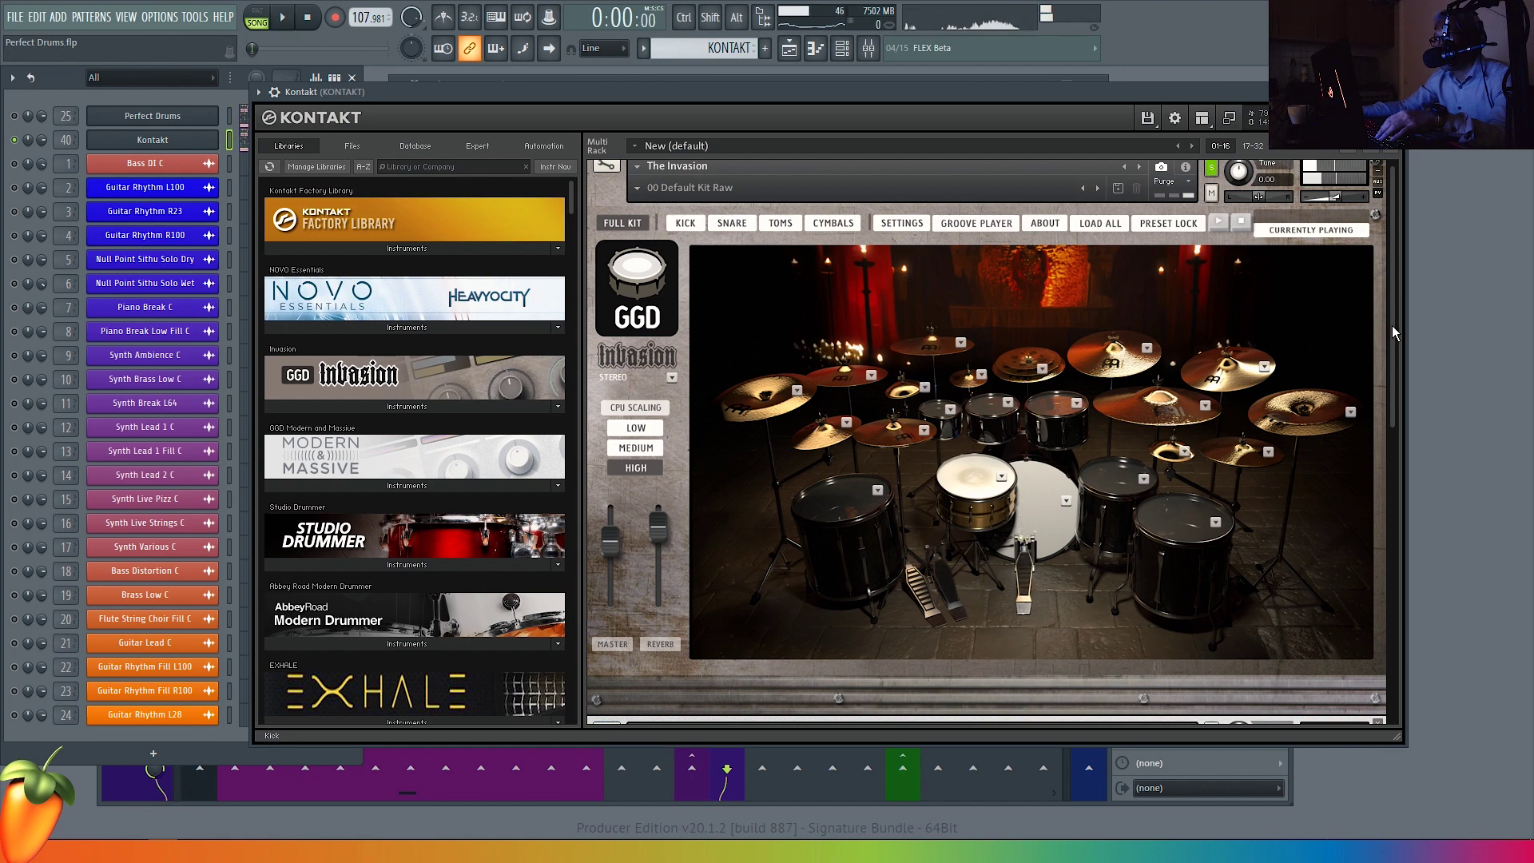
- Solo Modern & Massive Drums again in the Kontakt rack
{"action": "left_click_drag", "start_coordinate": [1391, 324], "coordinate": [1388, 540]}
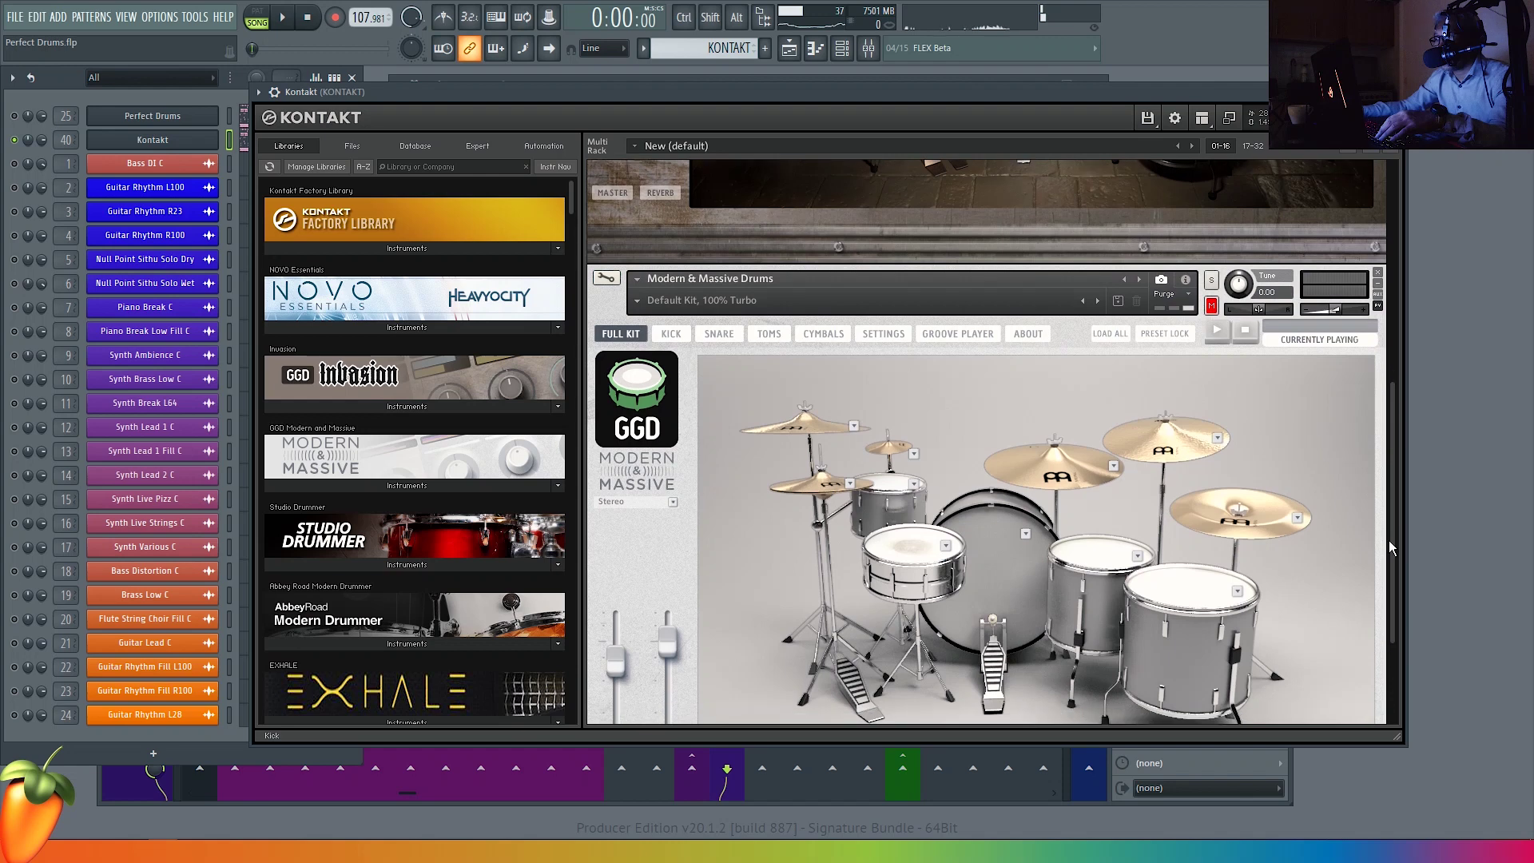
{"action": "left_click", "coordinate": [1208, 279]}
{"action": "scroll", "coordinate": [900, 353], "scroll_direction": "down", "scroll_amount": 1}
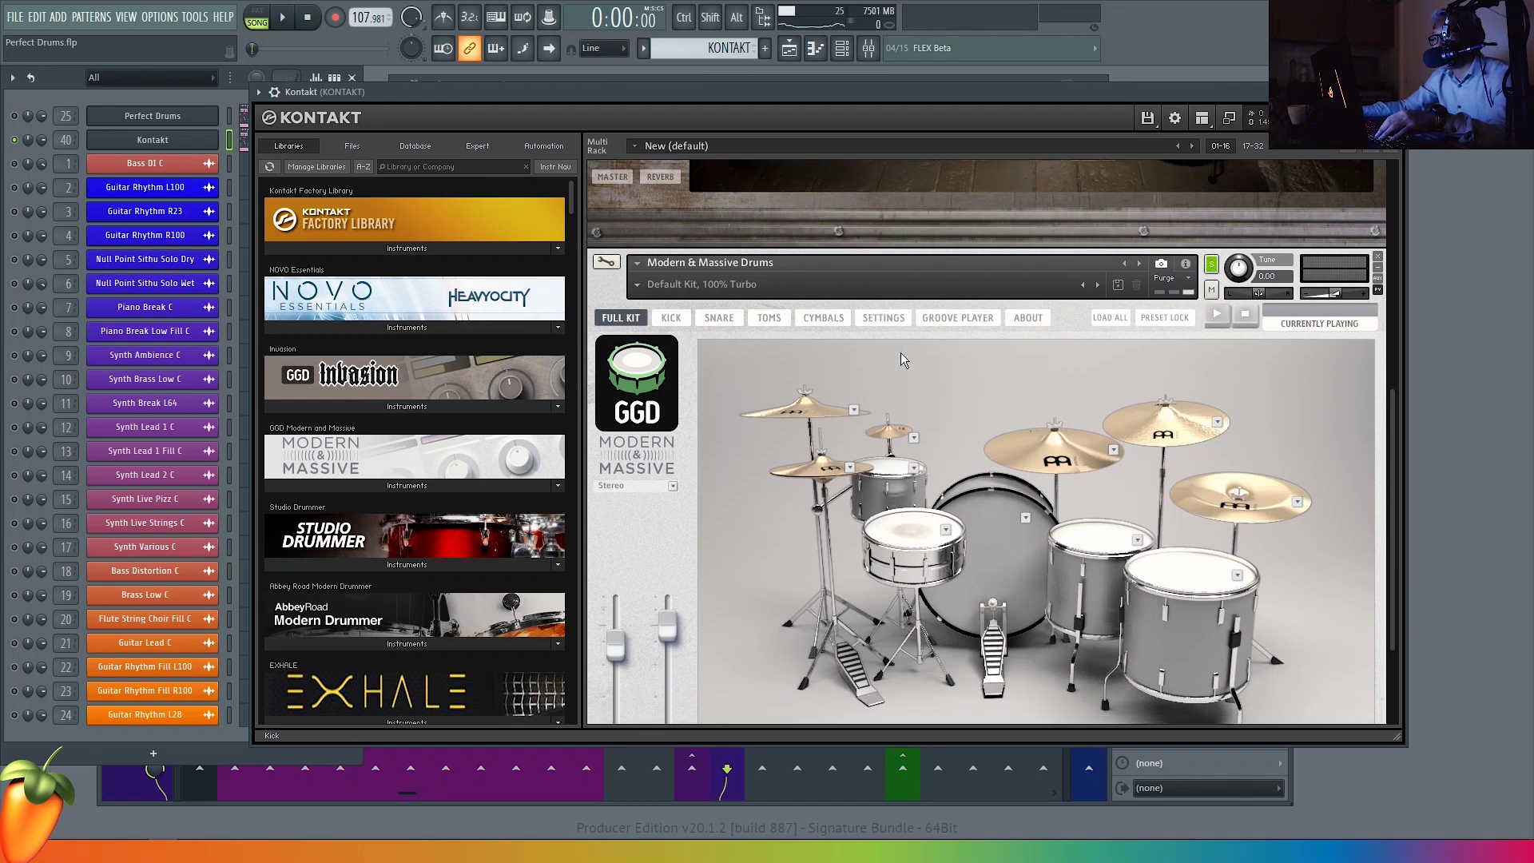
{"action": "left_click_drag", "start_coordinate": [1393, 391], "coordinate": [1391, 423]}
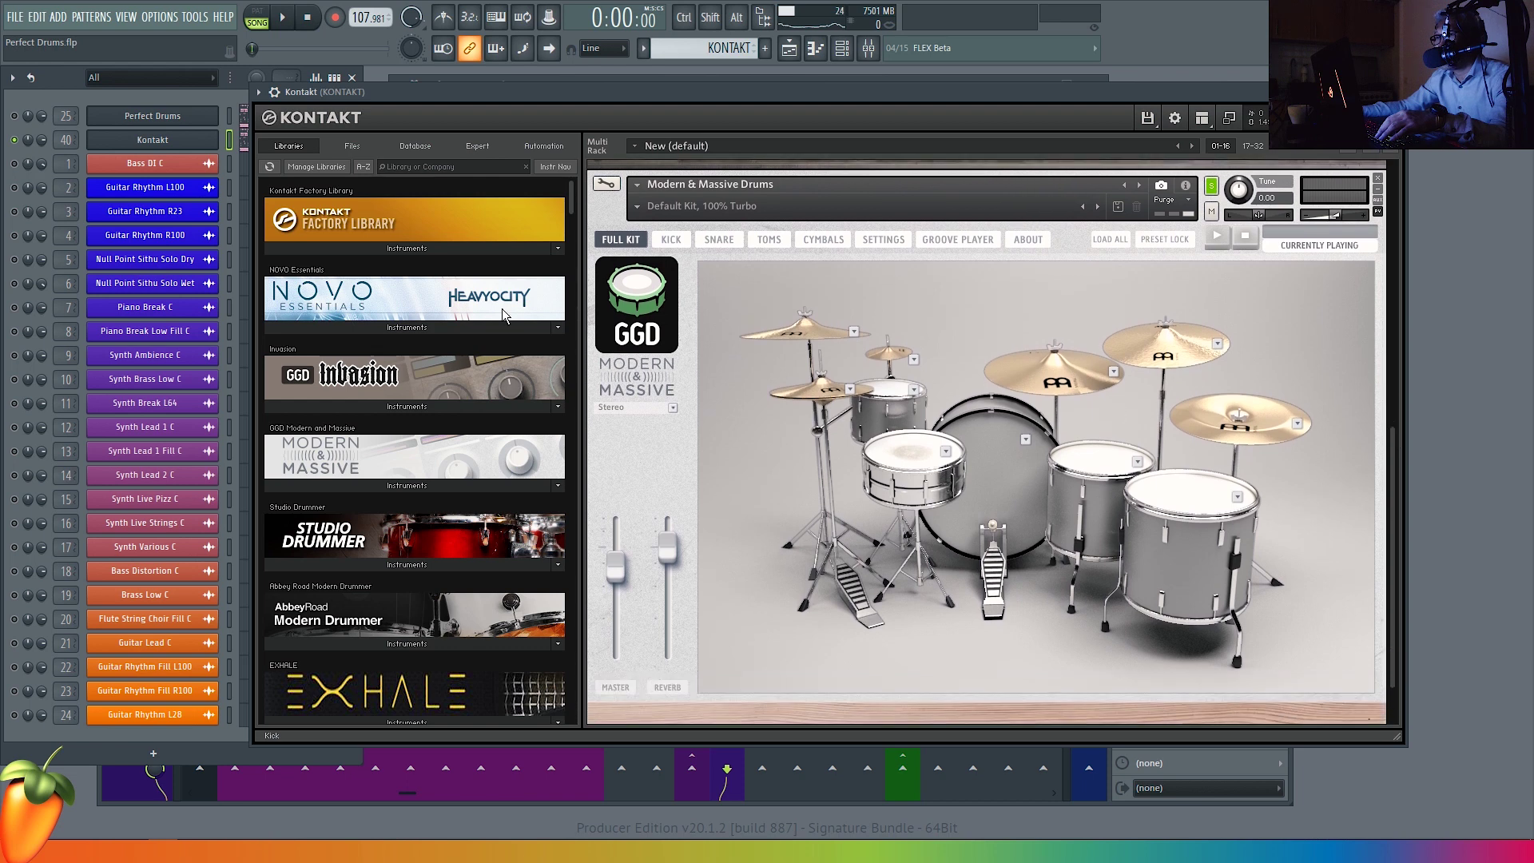
- Unsolo the Kontakt channel, mute Perfect Drums, and play the full mix with Modern & Massive Drums
{"action": "right_click", "coordinate": [18, 143]}
{"action": "left_click", "coordinate": [80, 243]}
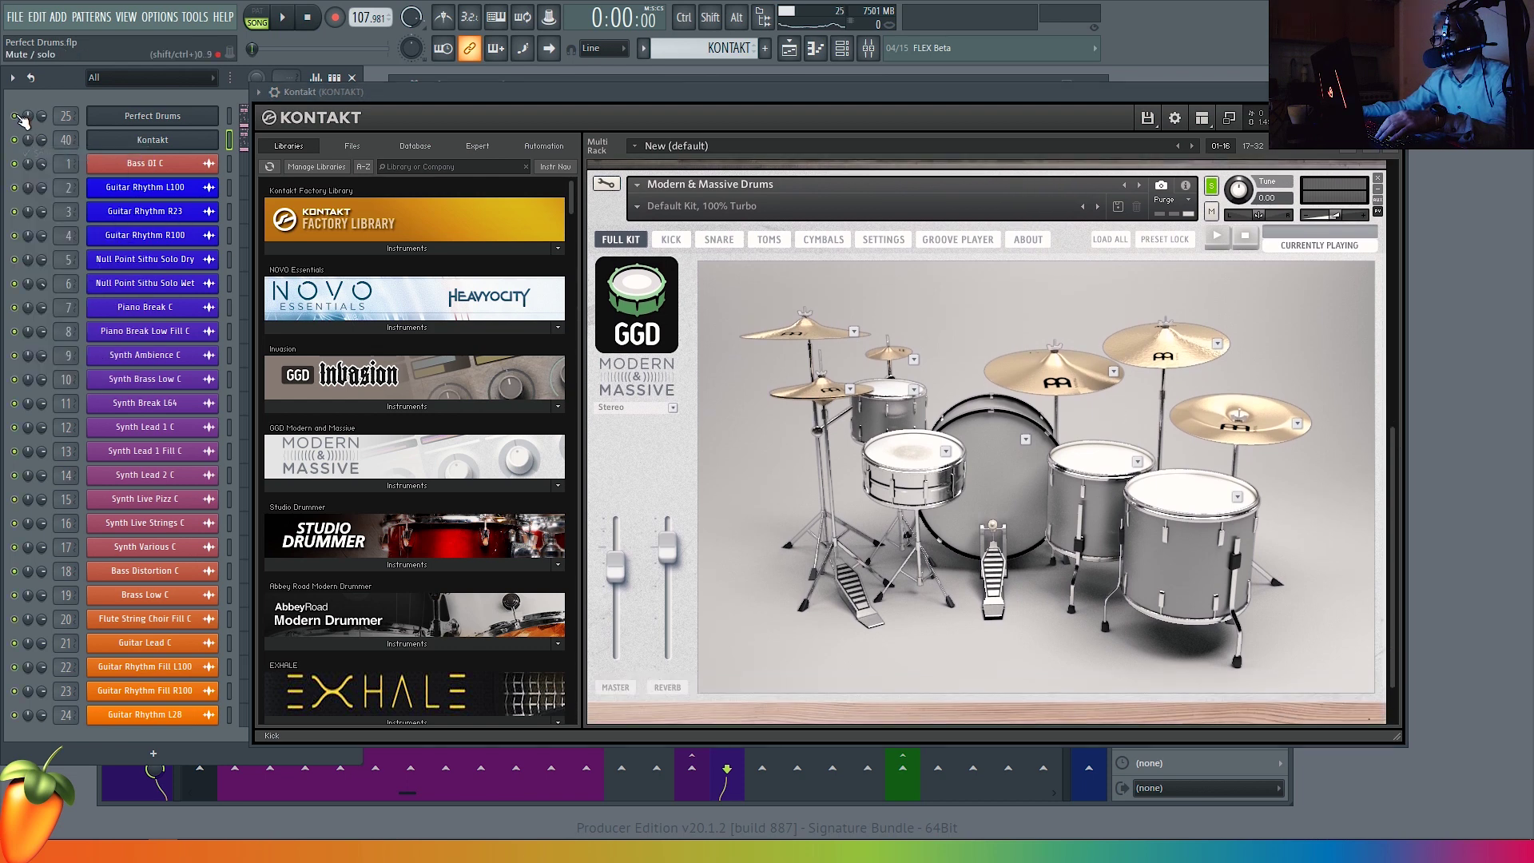
{"action": "key", "text": "space"}
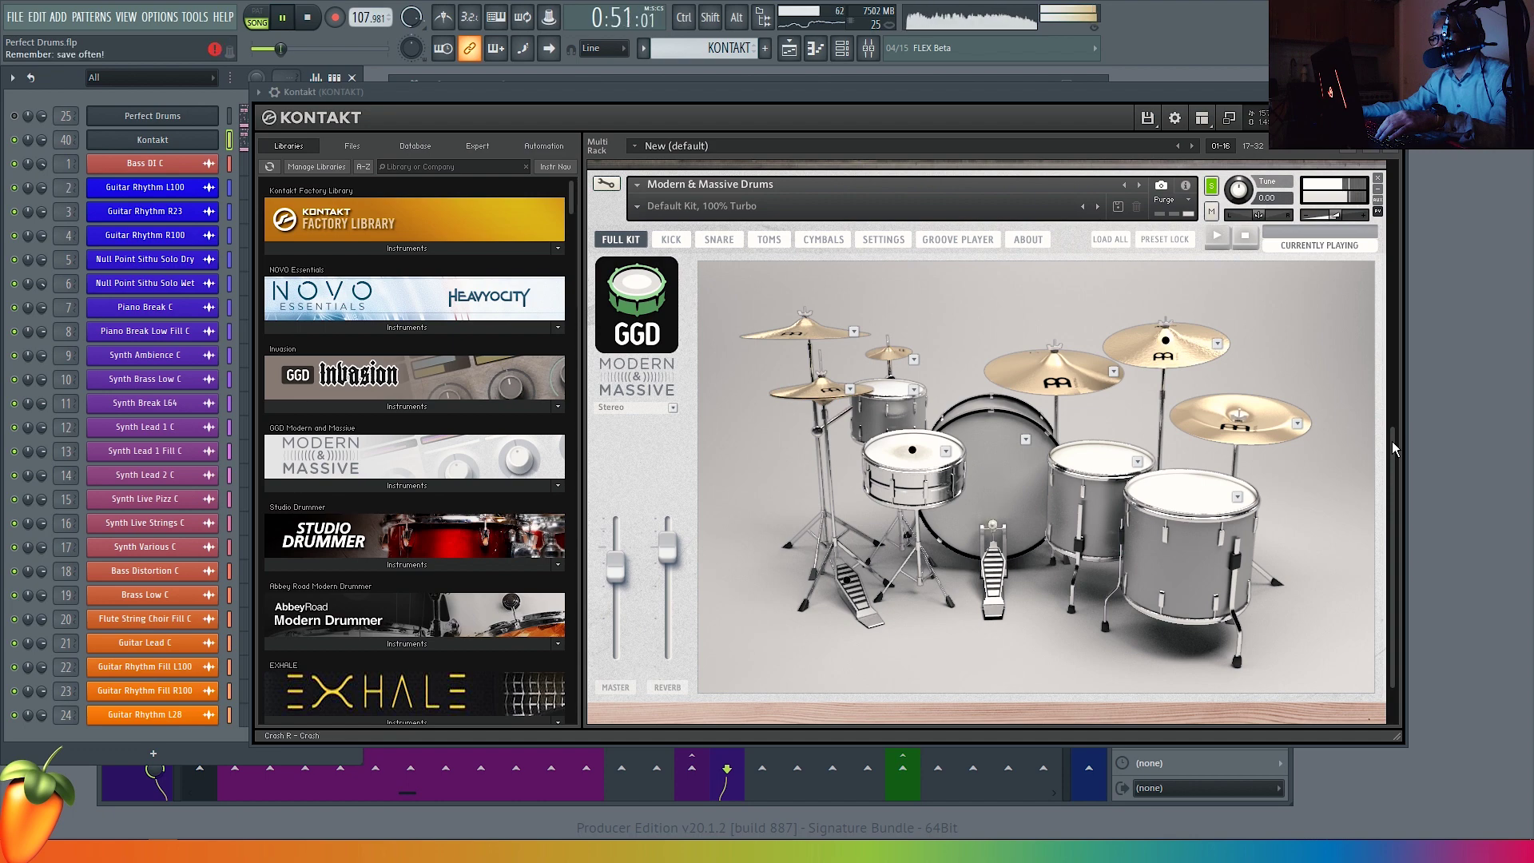
{"action": "key", "text": "space"}
- Solo The Invasion in the Kontakt rack and play the full mix from the start with it
{"action": "left_click_drag", "start_coordinate": [1392, 441], "coordinate": [1369, 174]}
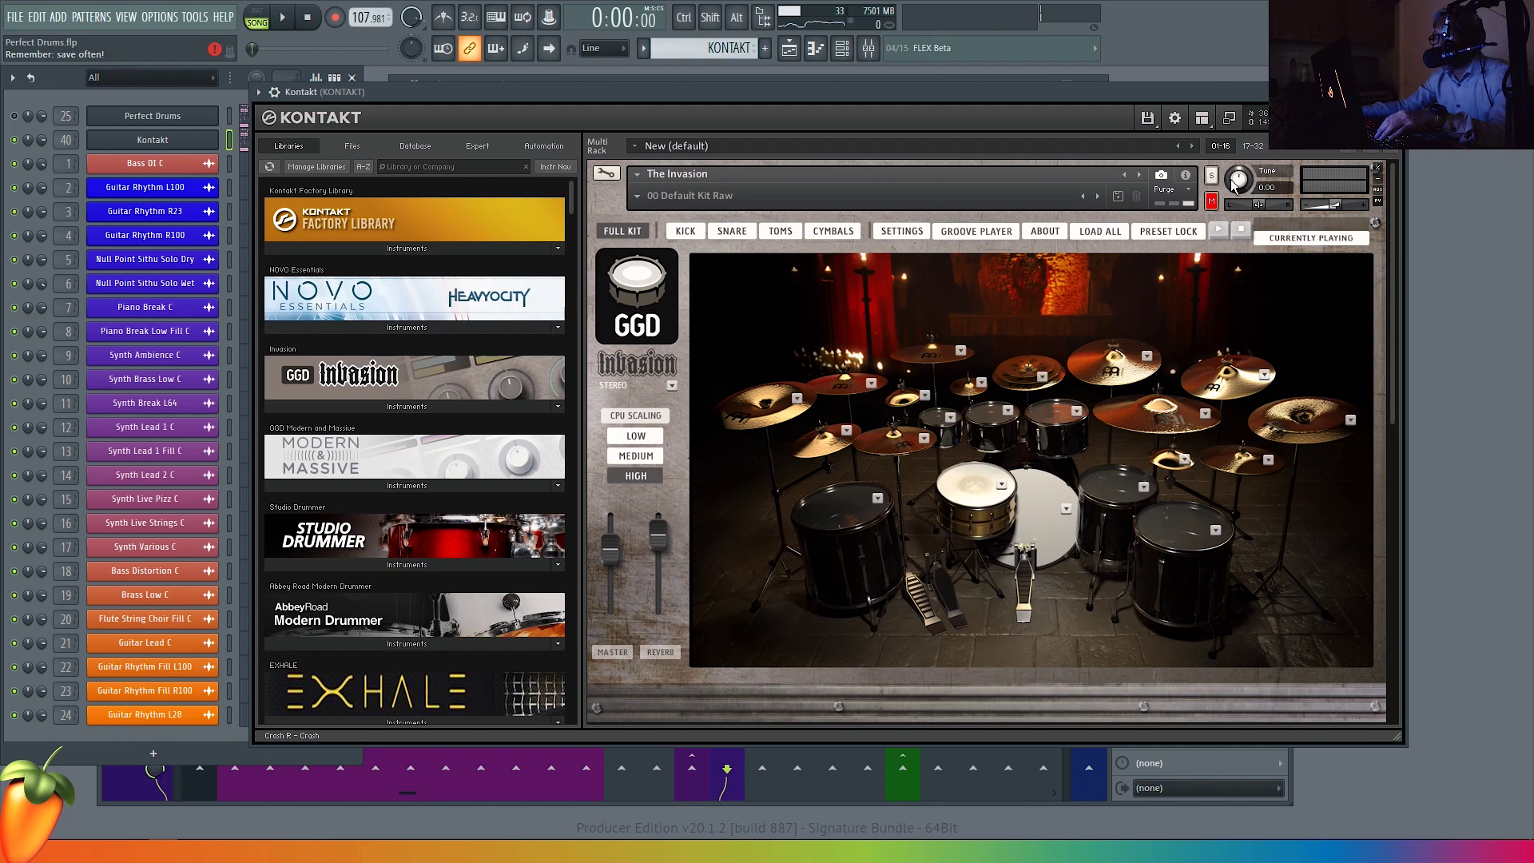
{"action": "mouse_move", "coordinate": [1392, 205]}
{"action": "left_mouse_down"}
{"action": "mouse_move", "coordinate": [1384, 386]}
{"action": "mouse_move", "coordinate": [1377, 191]}
{"action": "left_mouse_up"}
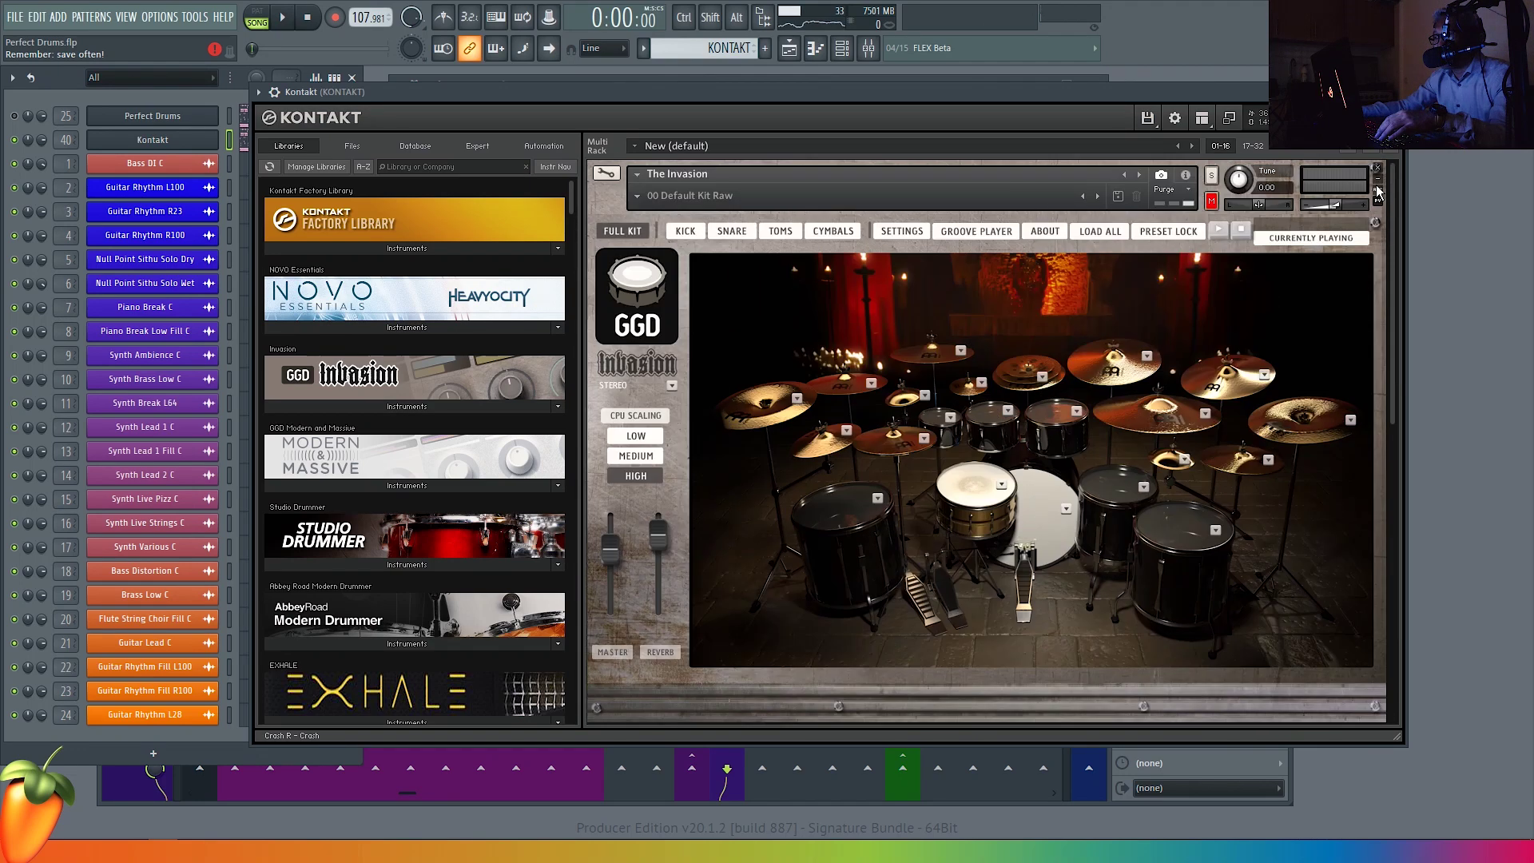
{"action": "left_click", "coordinate": [1212, 176]}
{"action": "key", "text": "space"}
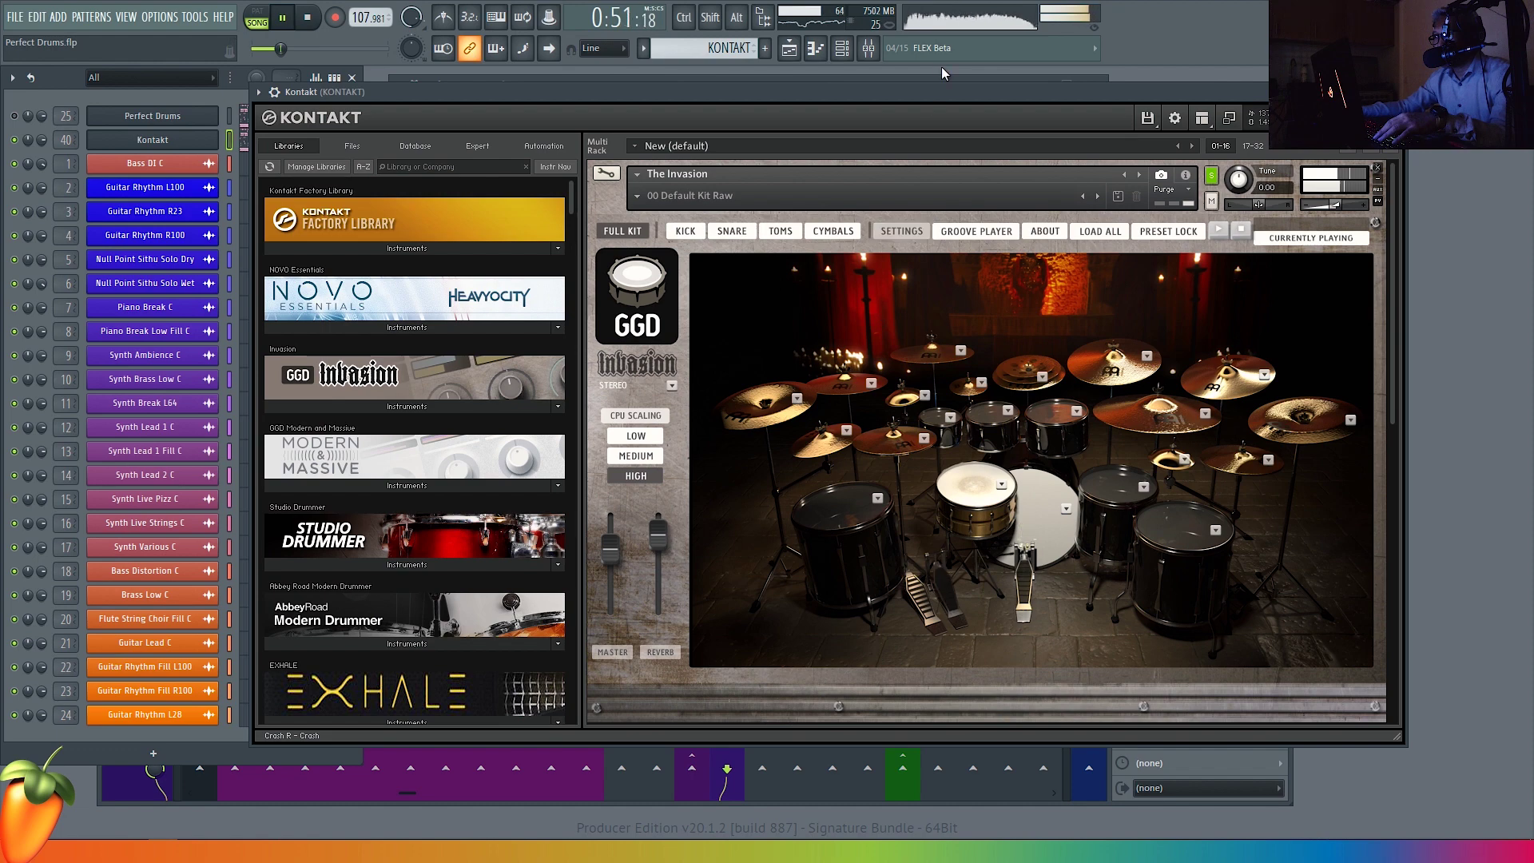
{"action": "key", "text": "space"}
- Bring up the Perfect Drums instrument beside Kontakt, unmute its channel and mute the Kontakt channel
{"action": "left_click", "coordinate": [938, 89]}
{"action": "left_click_drag", "start_coordinate": [951, 85], "coordinate": [570, 105]}
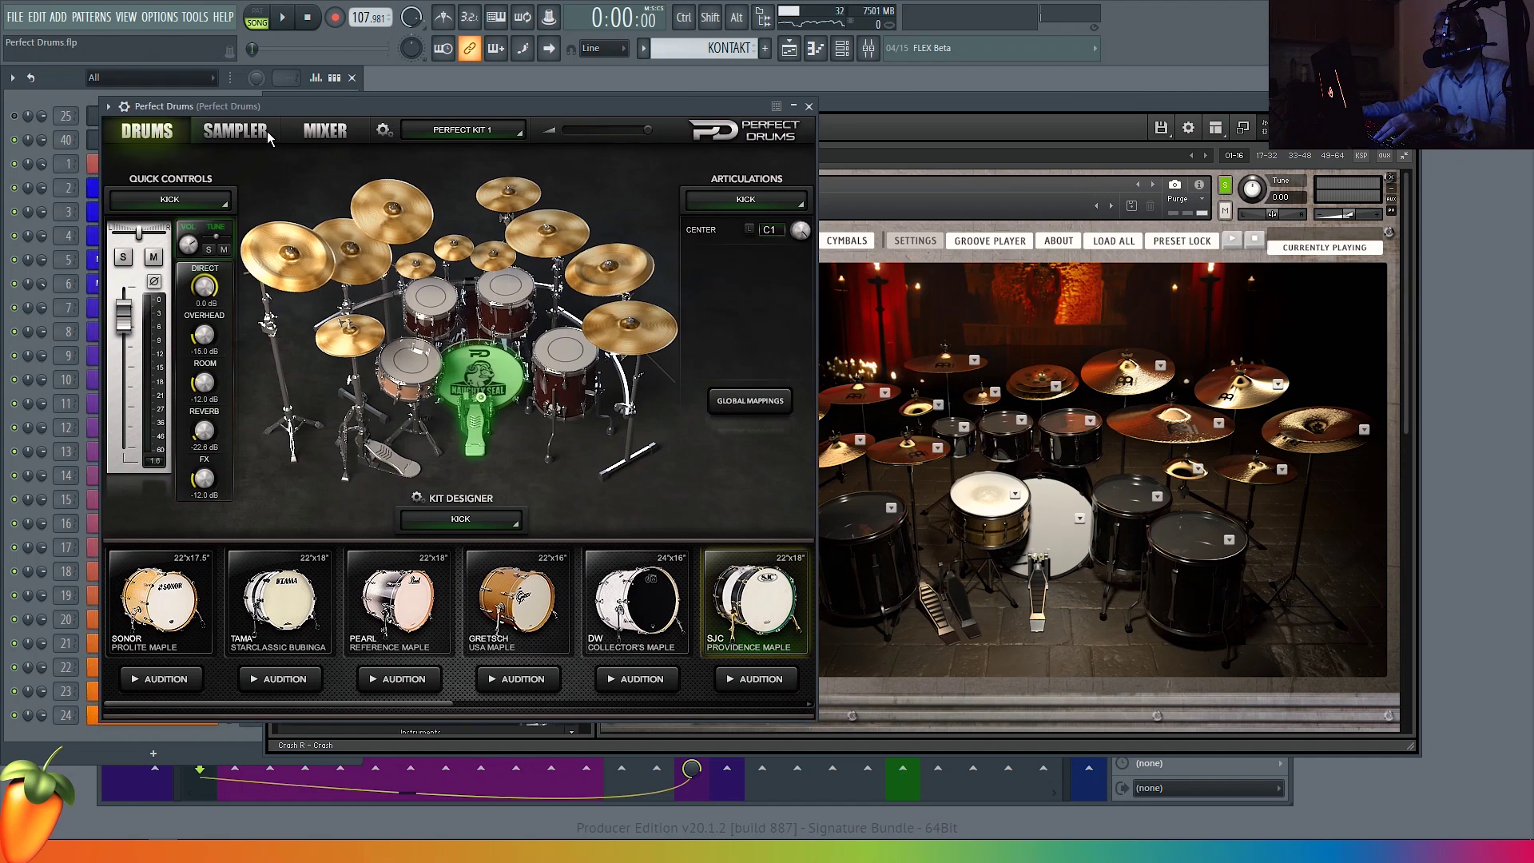
{"action": "left_click", "coordinate": [16, 116]}
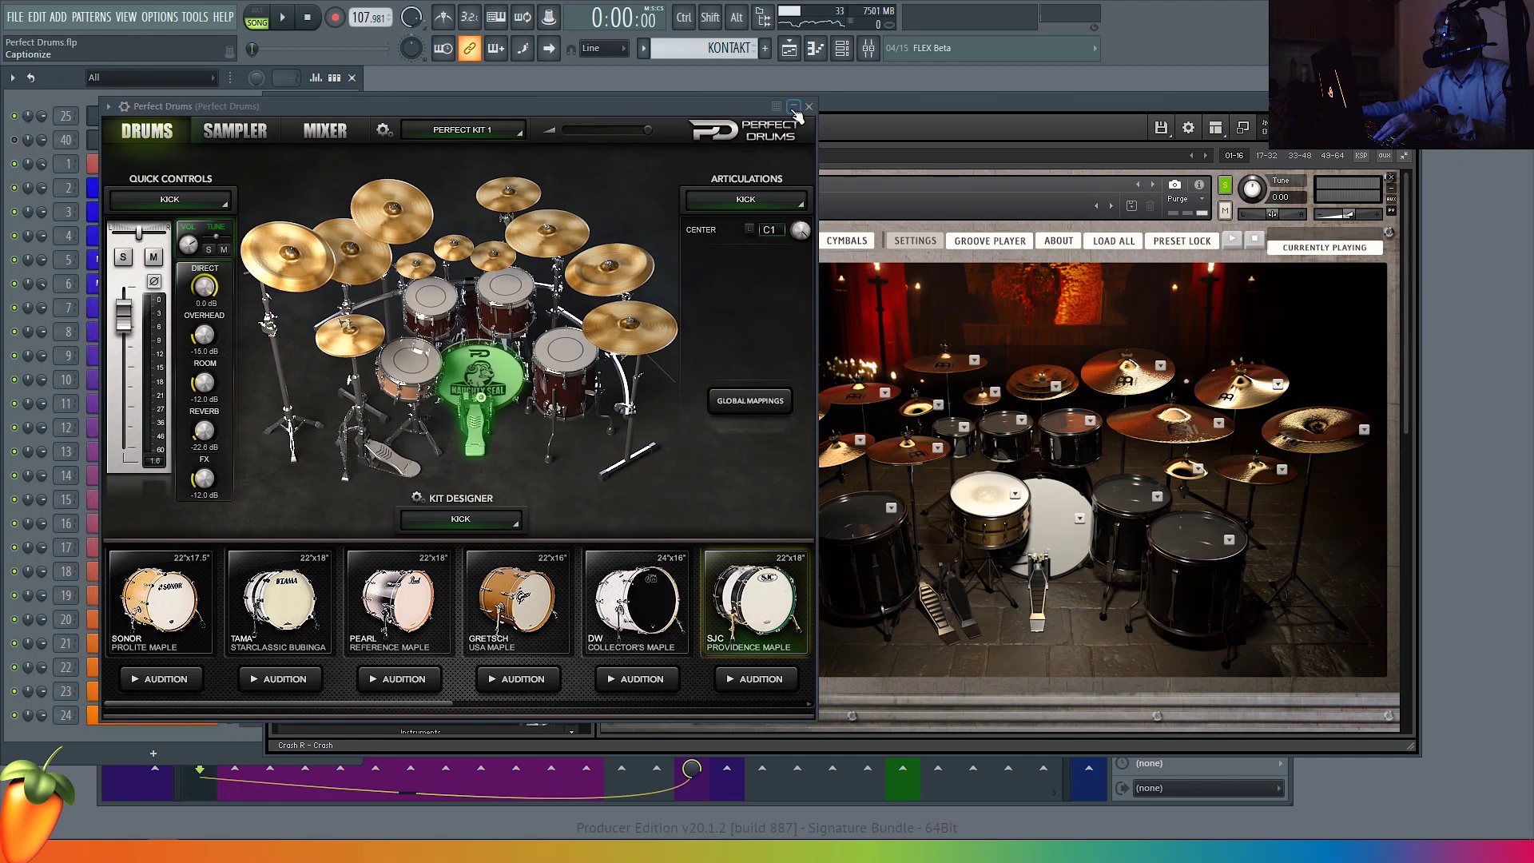
- Reposition the Perfect Drums window beside Kontakt and play the full mix from the start with Perfect Drums
{"action": "left_click_drag", "start_coordinate": [710, 114], "coordinate": [738, 104]}
{"action": "key", "text": "space"}
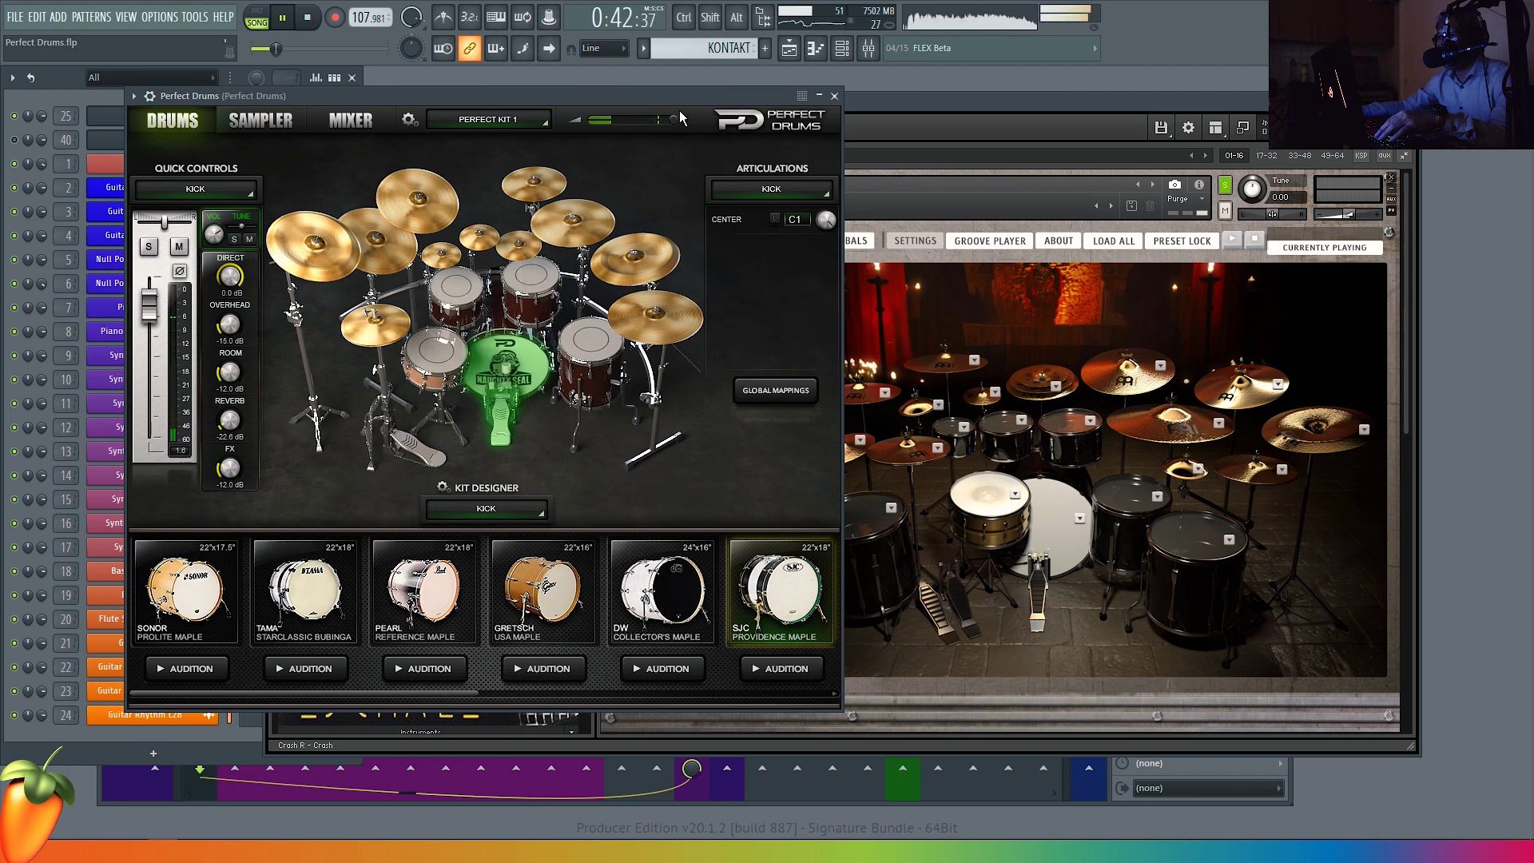
{"action": "left_click_drag", "start_coordinate": [682, 97], "coordinate": [652, 99]}
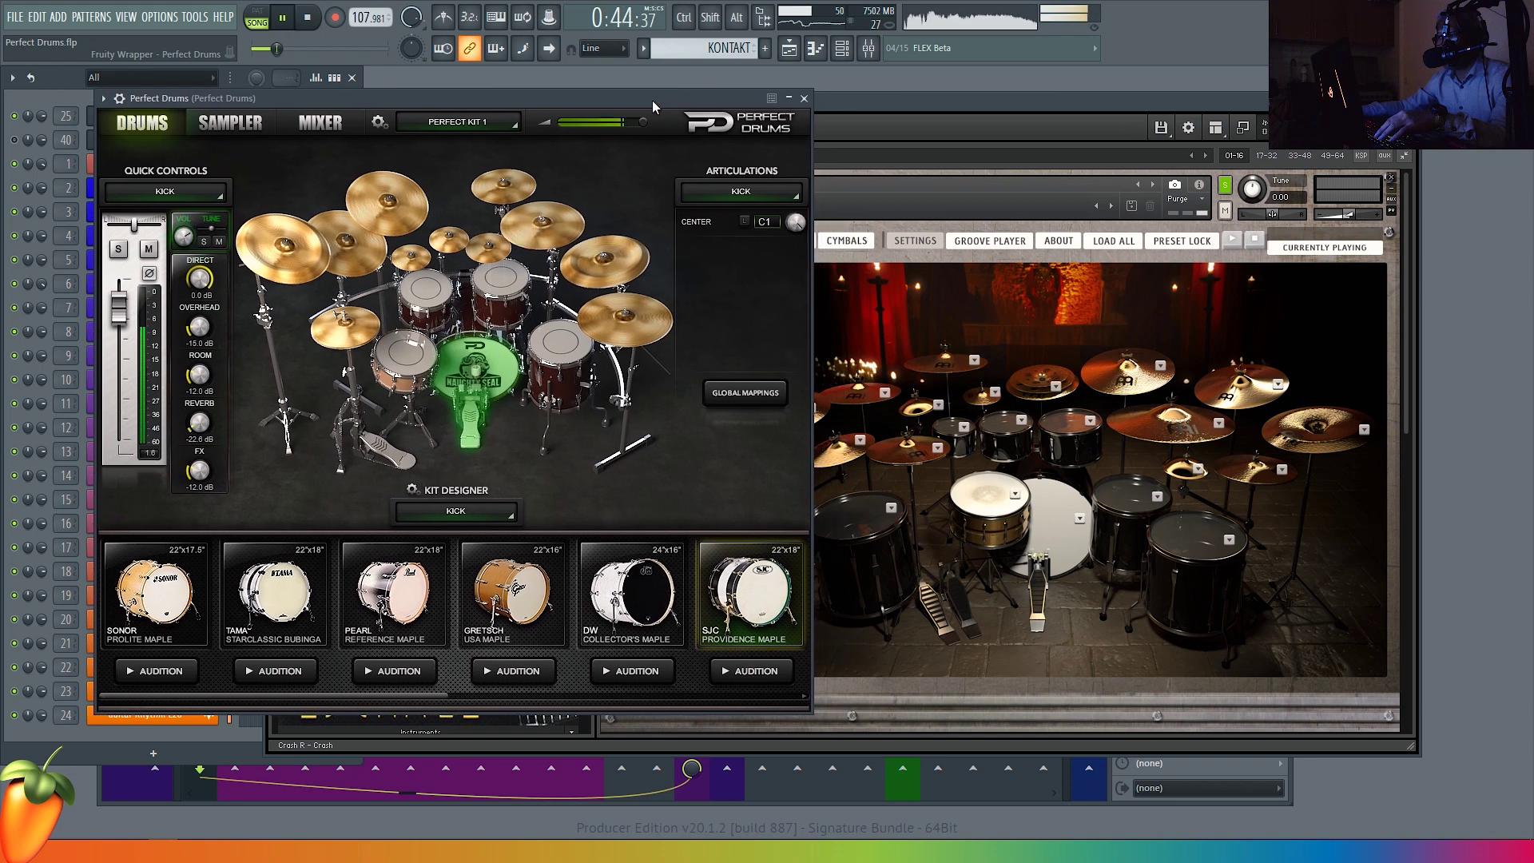
- Shift the Kontakt window slightly right so both instruments stay reachable, return to Perfect Drums and stop playback
{"action": "left_click", "coordinate": [869, 103]}
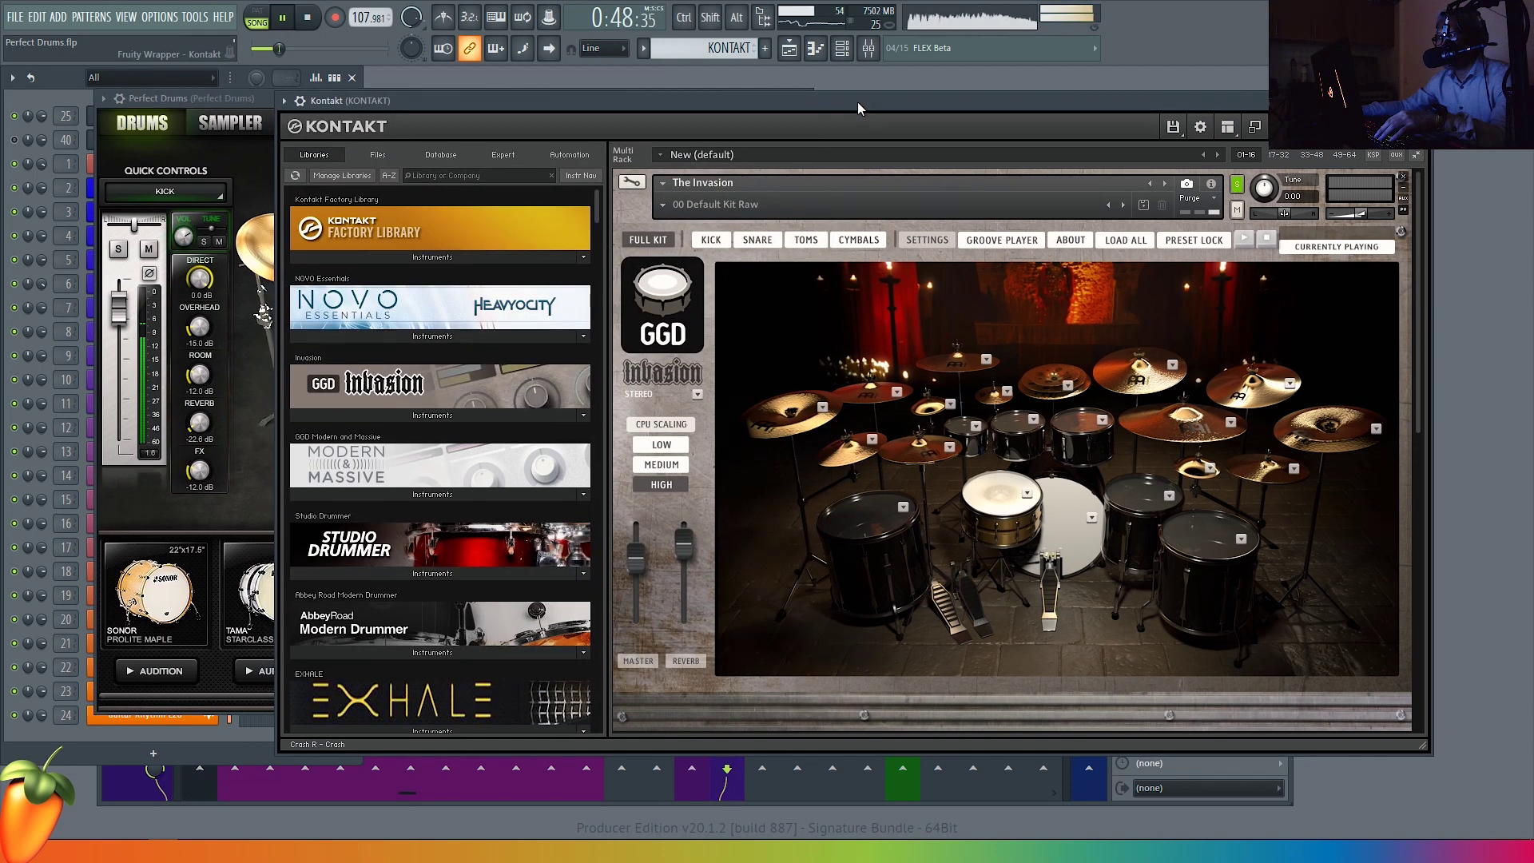
{"action": "left_click", "coordinate": [254, 99]}
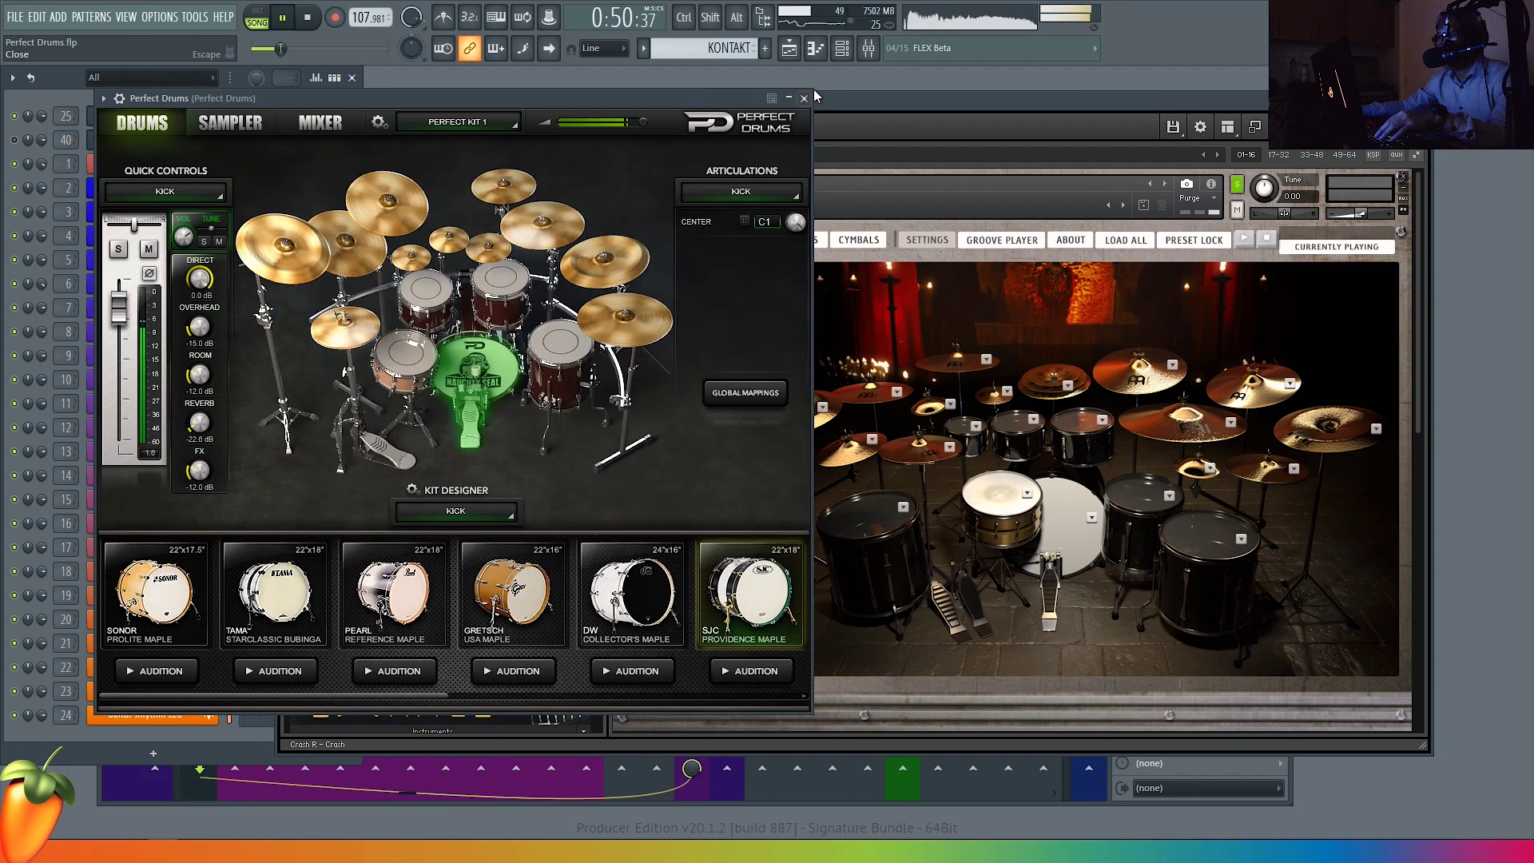
{"action": "left_click_drag", "start_coordinate": [831, 97], "coordinate": [855, 97]}
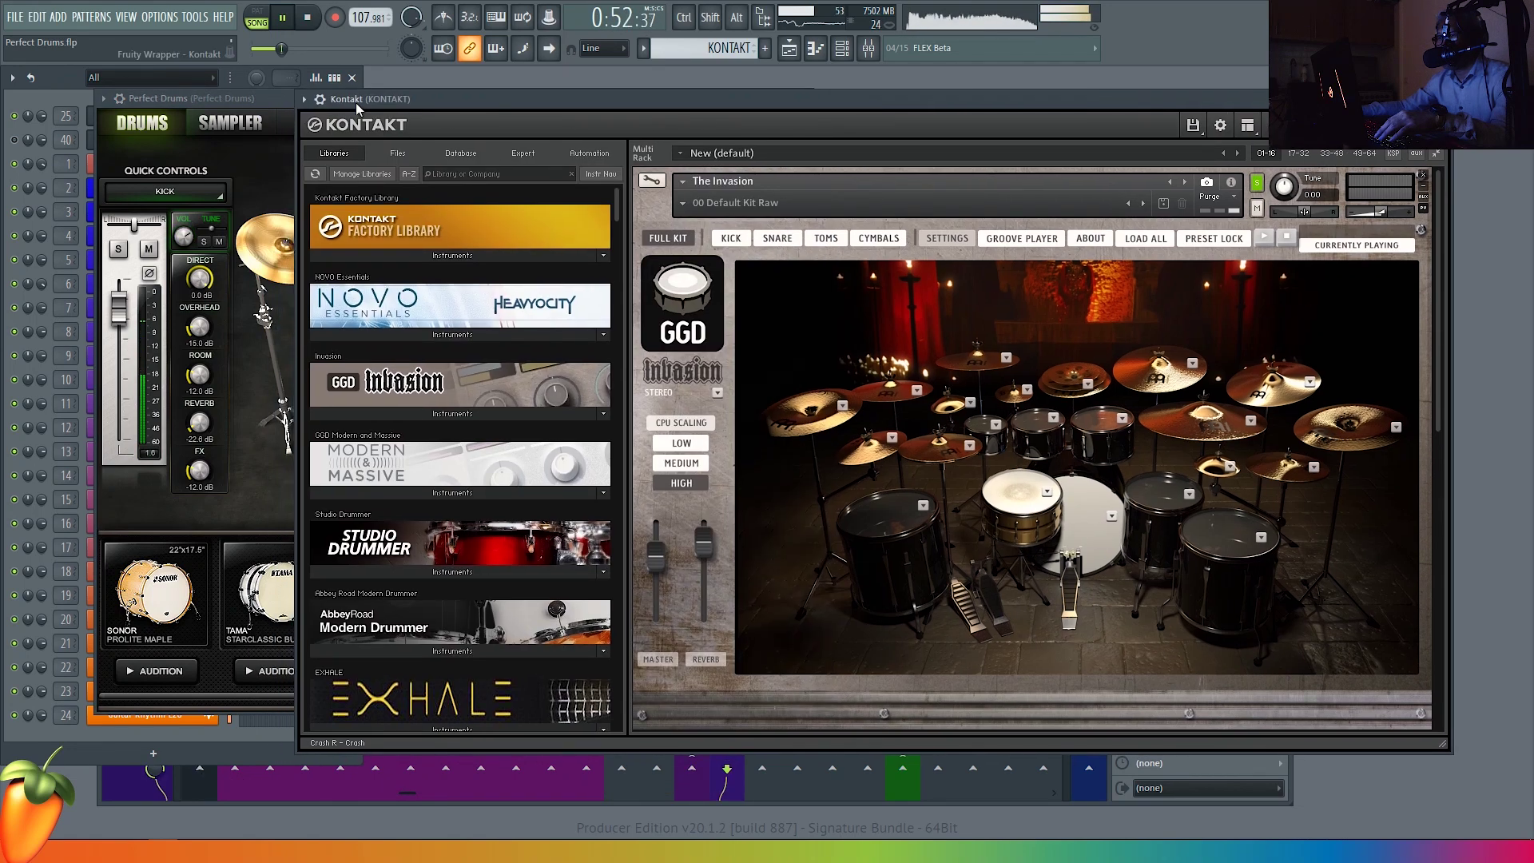
{"action": "left_click", "coordinate": [278, 99]}
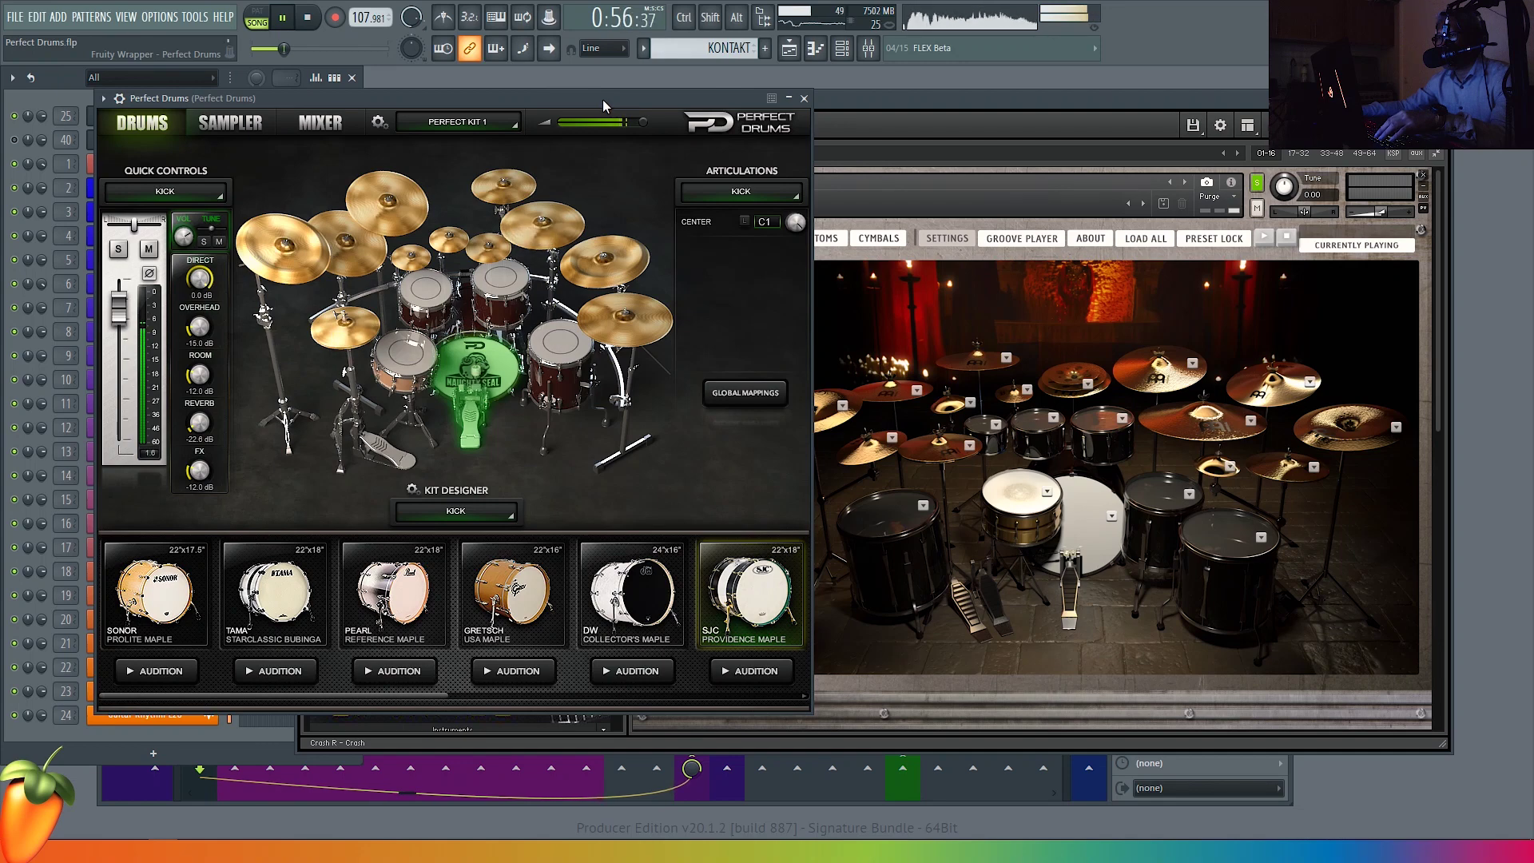
{"action": "key", "text": "space"}
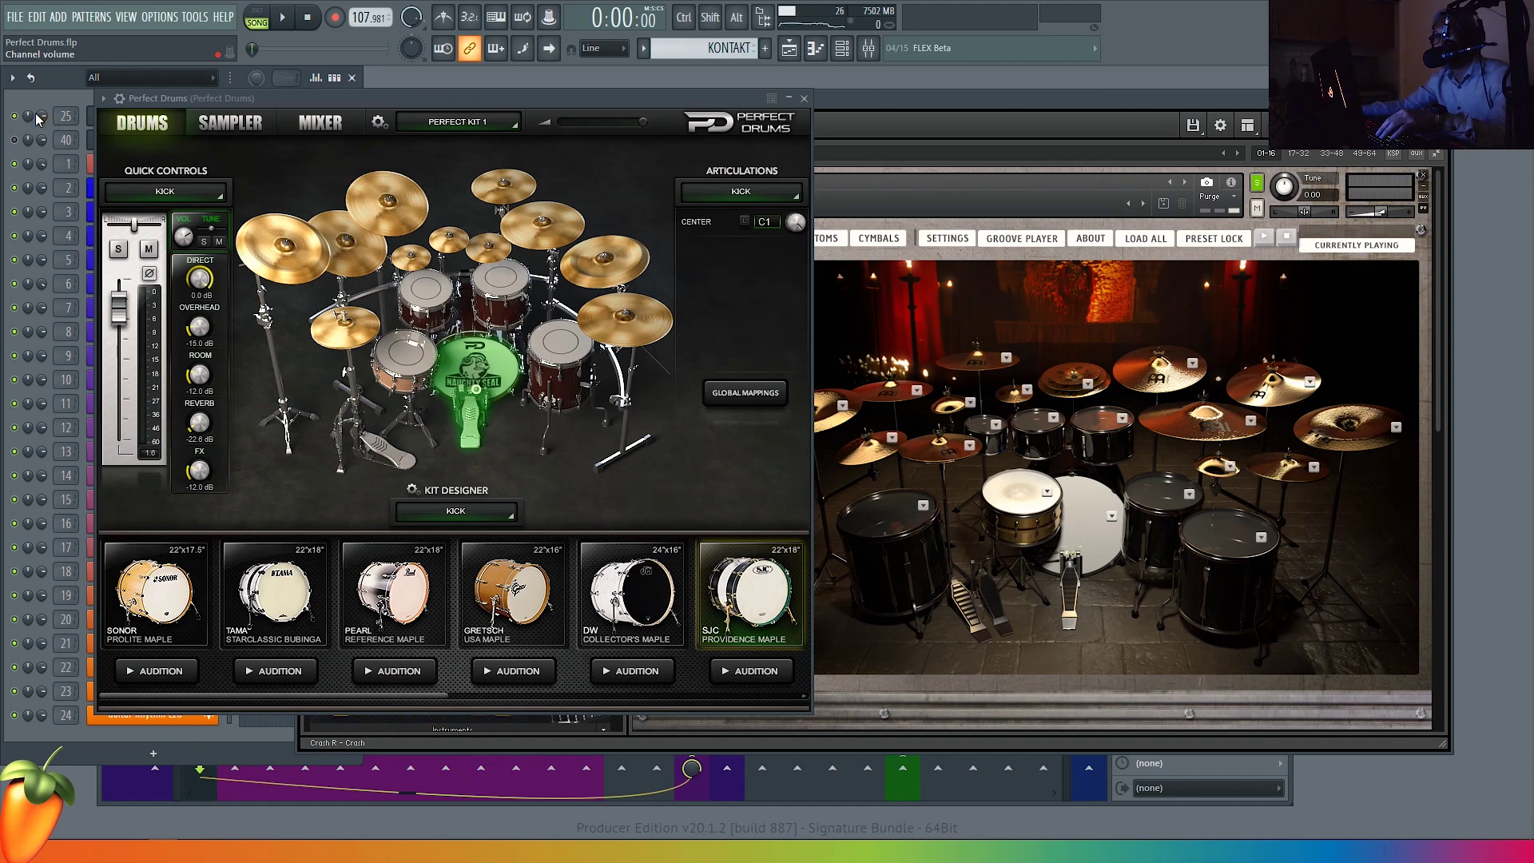
- Play the full mix from the start with Perfect Drums, and switch the drums to The Invasion in Kontakt during playback
{"action": "key", "text": "space"}
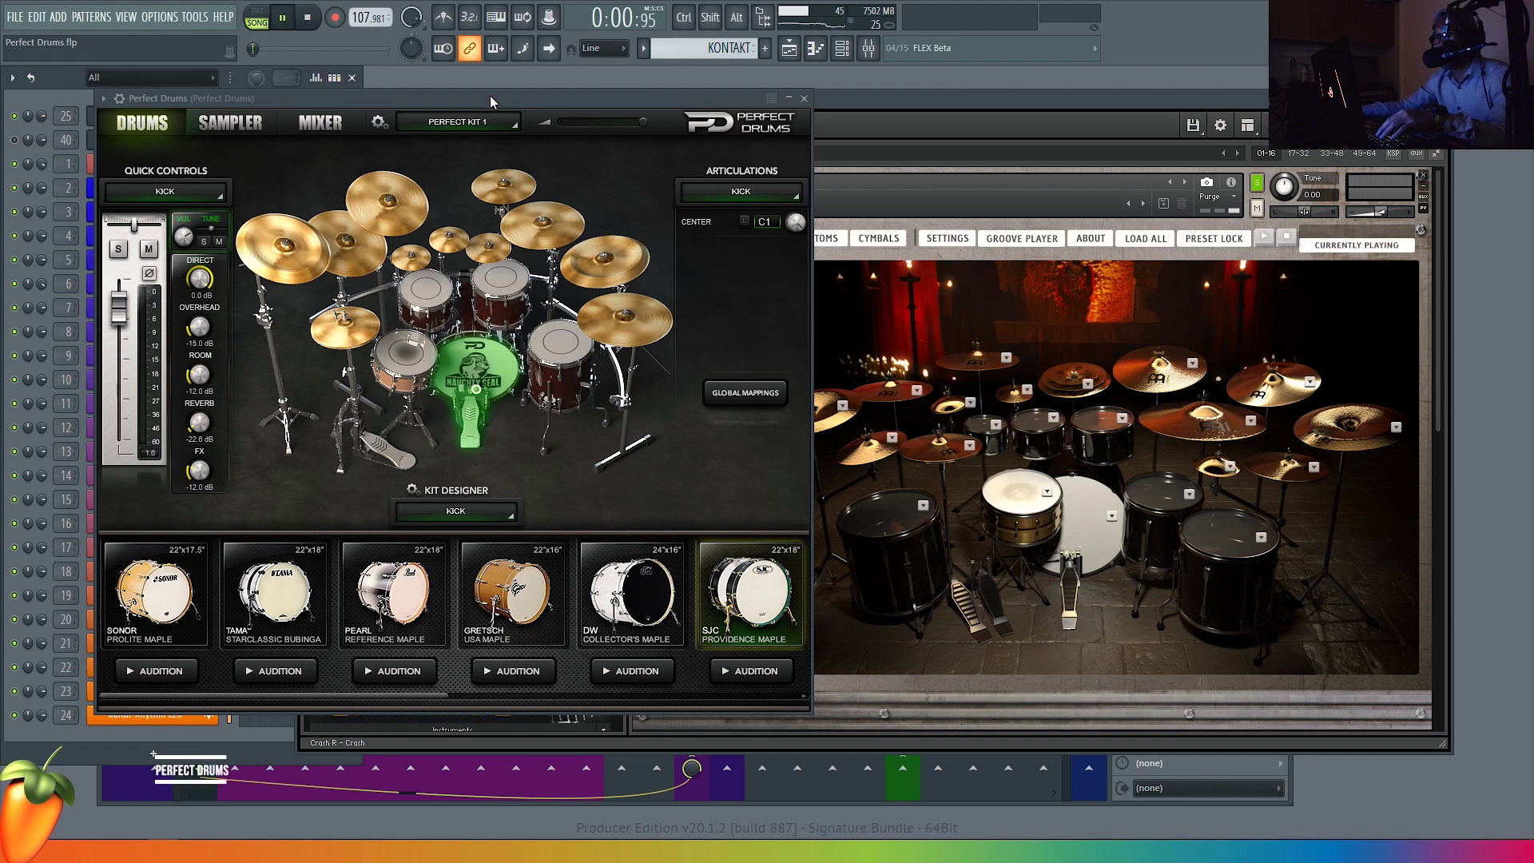
{"action": "left_click", "coordinate": [874, 104]}
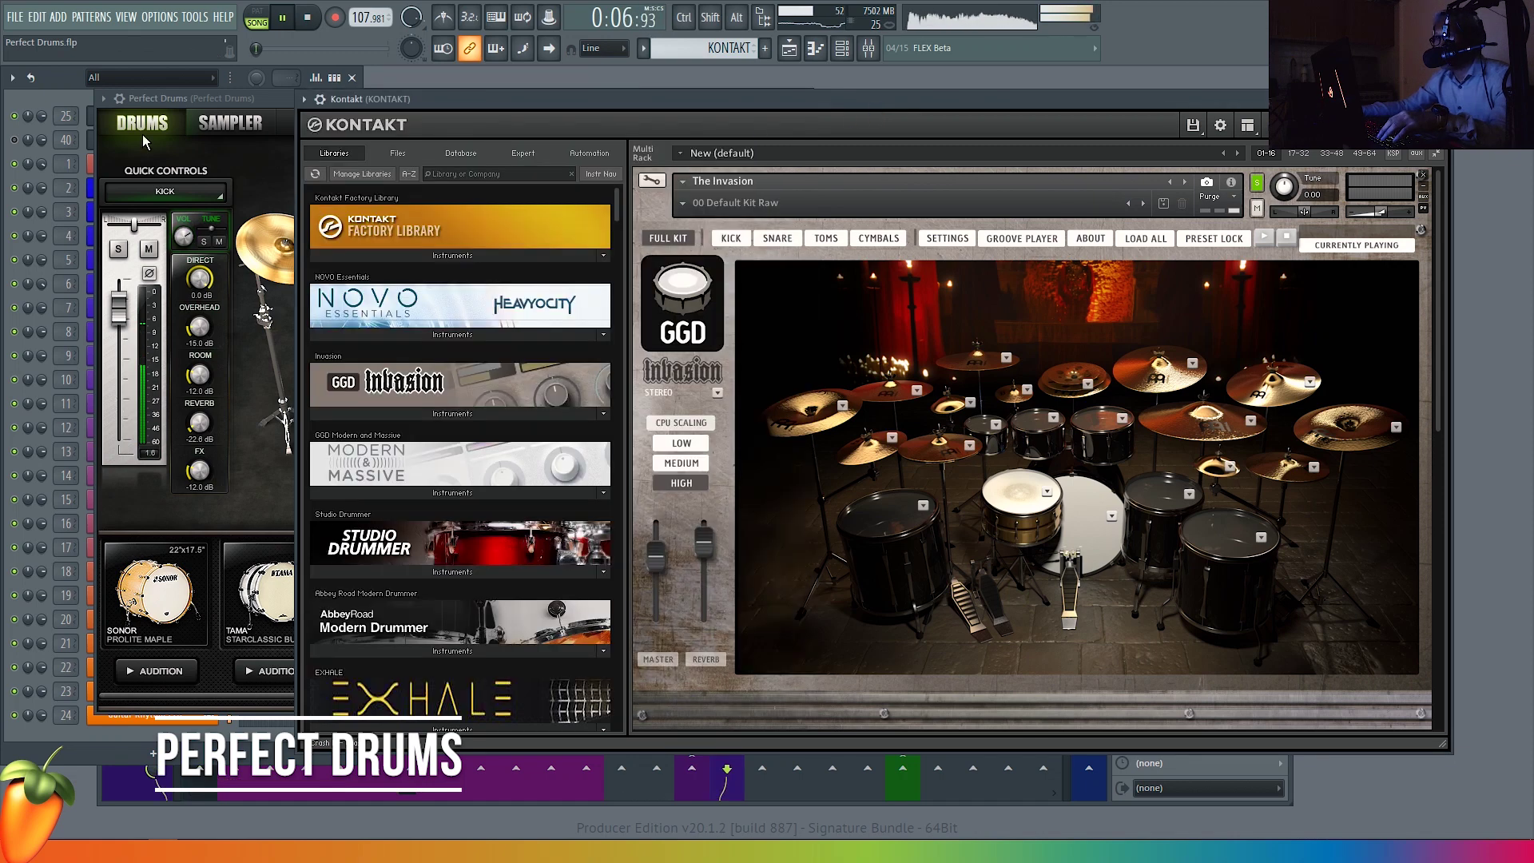
{"action": "left_click", "coordinate": [13, 115]}
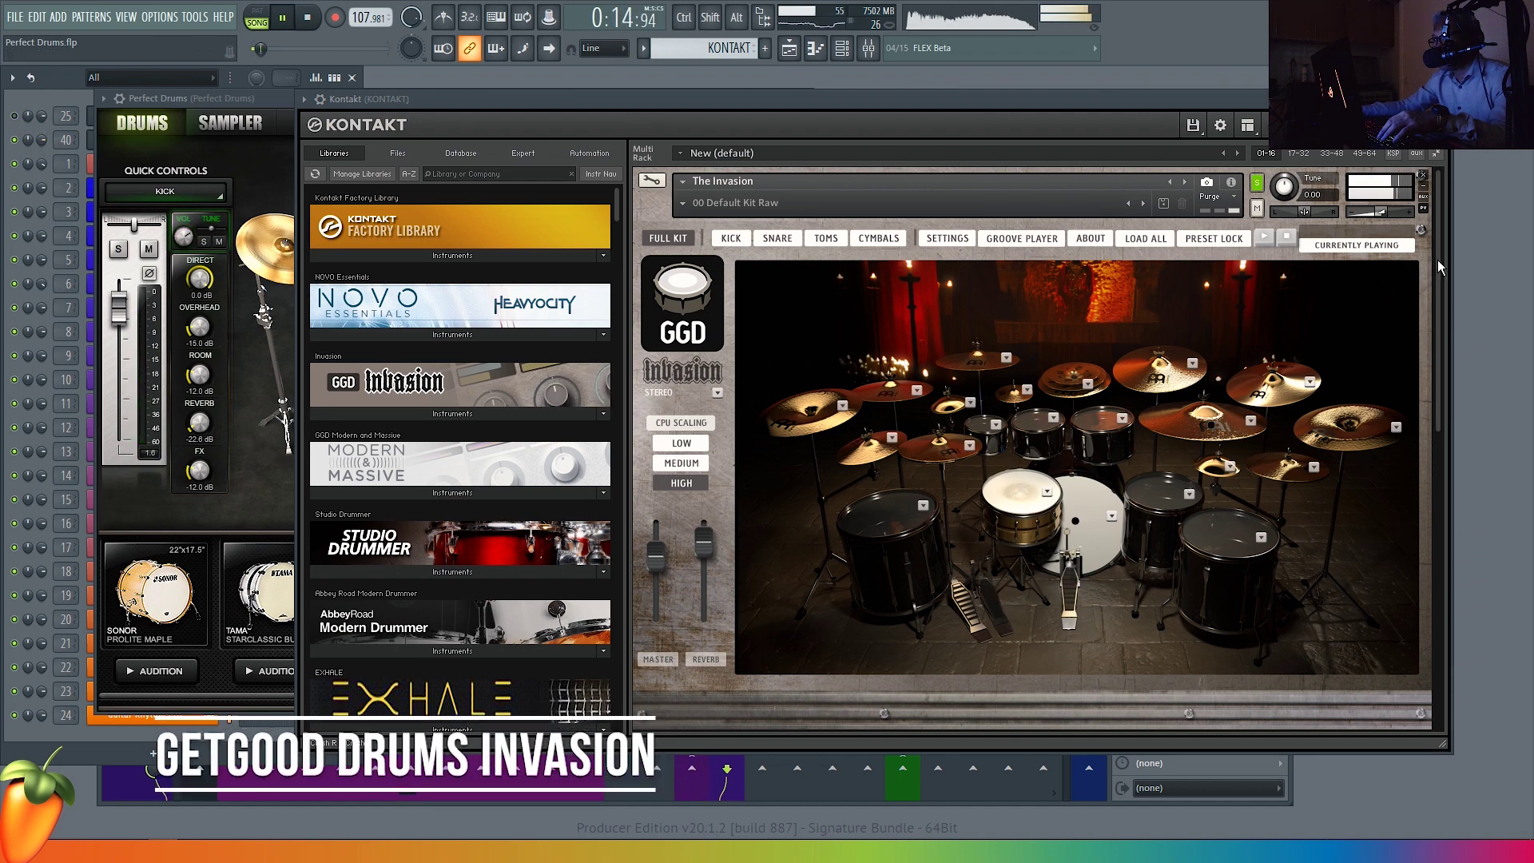
- Audition Modern & Massive Drums and The Invasion over the playing mix by soloing each in turn in the Kontakt rack
{"action": "scroll", "coordinate": [1436, 261], "scroll_direction": "down", "scroll_amount": 1}
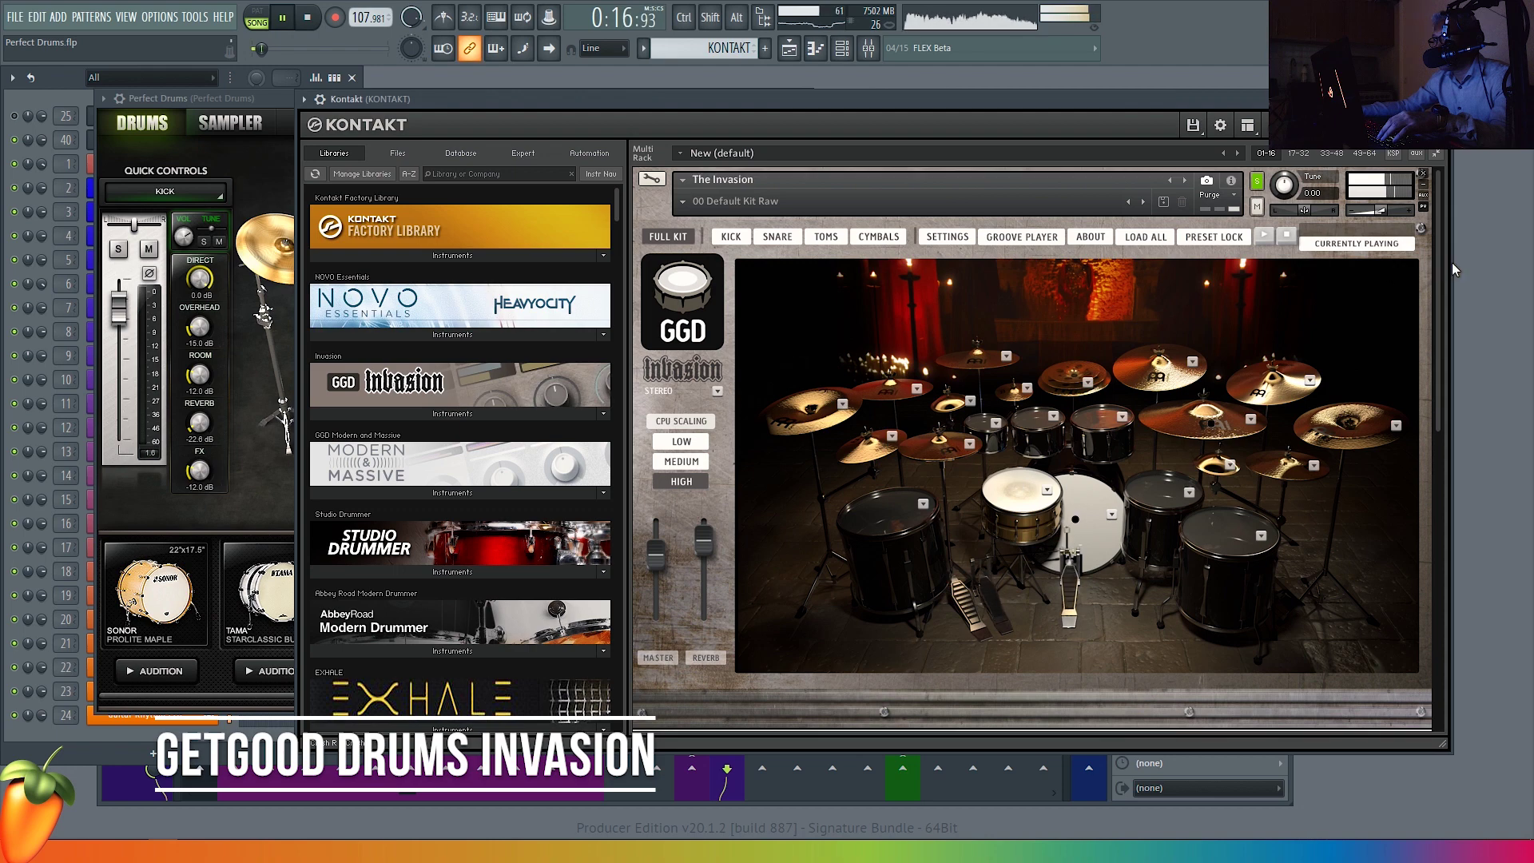
{"action": "left_click_drag", "start_coordinate": [1436, 257], "coordinate": [1409, 519]}
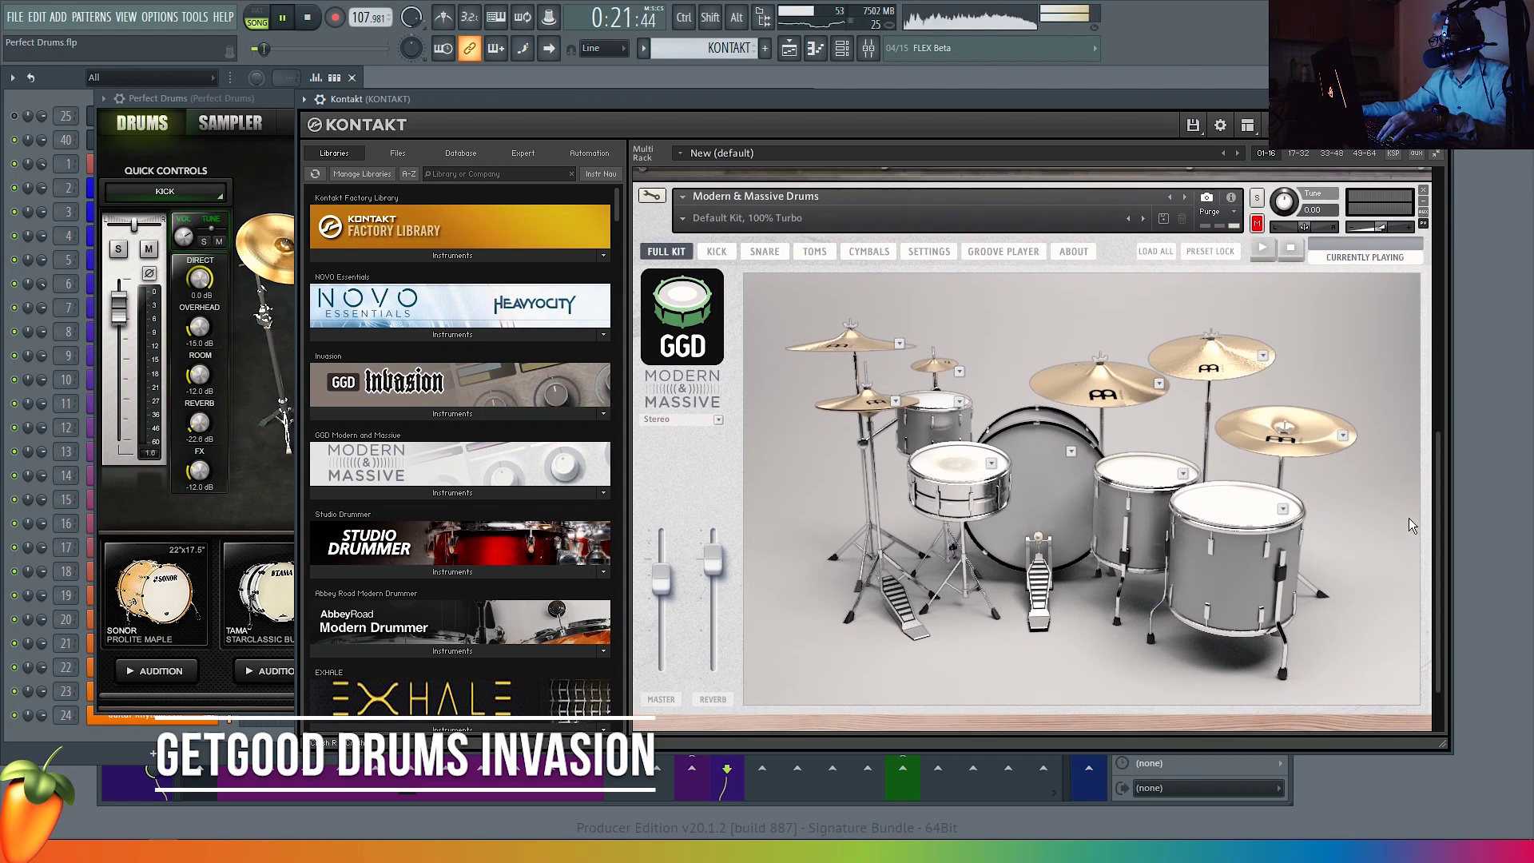
{"action": "left_click", "coordinate": [1257, 199]}
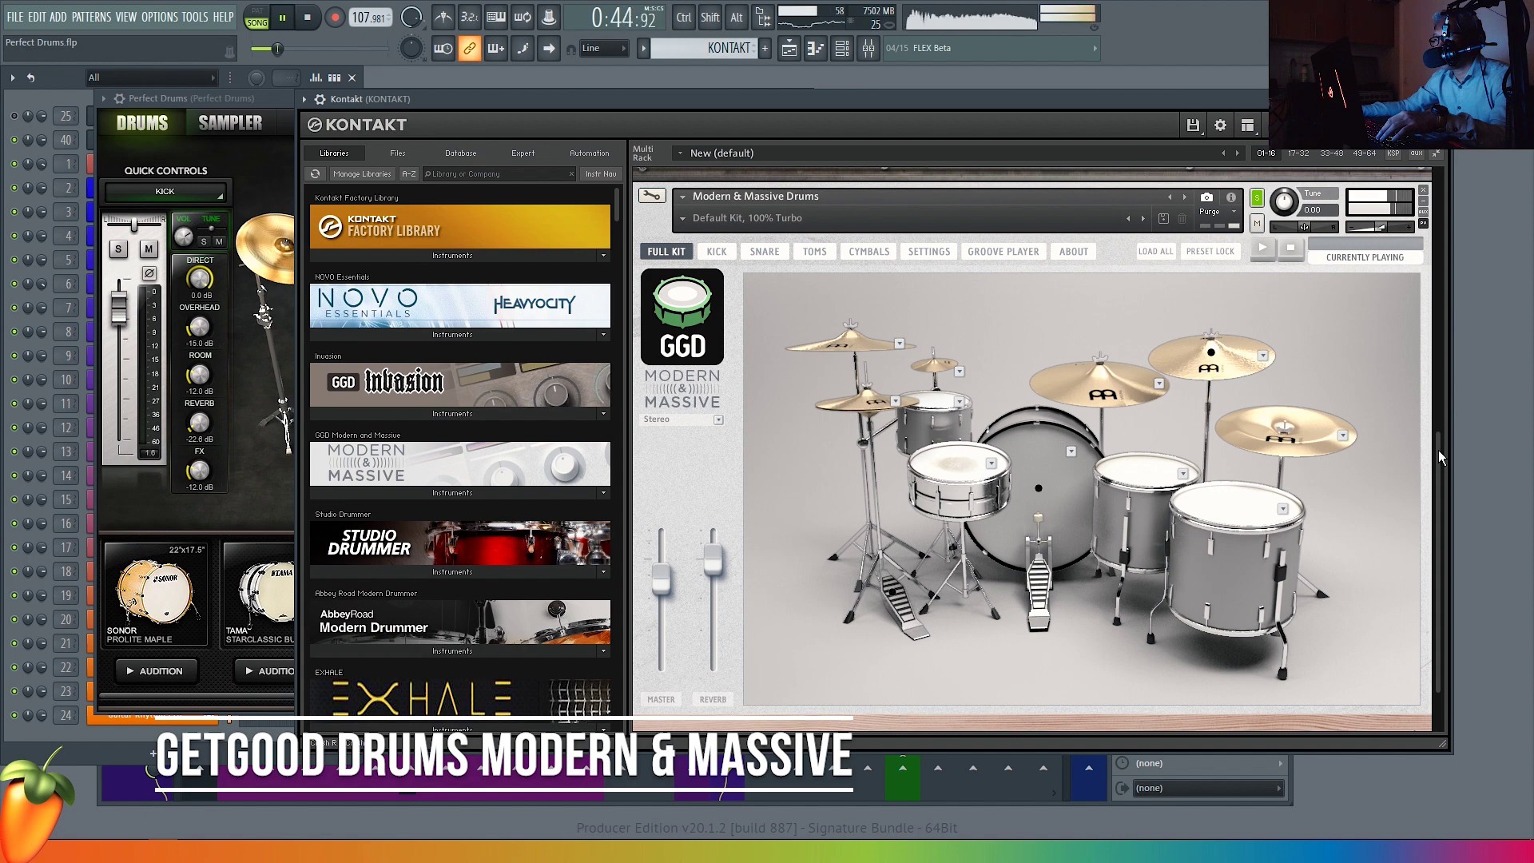
{"action": "left_click_drag", "start_coordinate": [1438, 449], "coordinate": [1403, 187]}
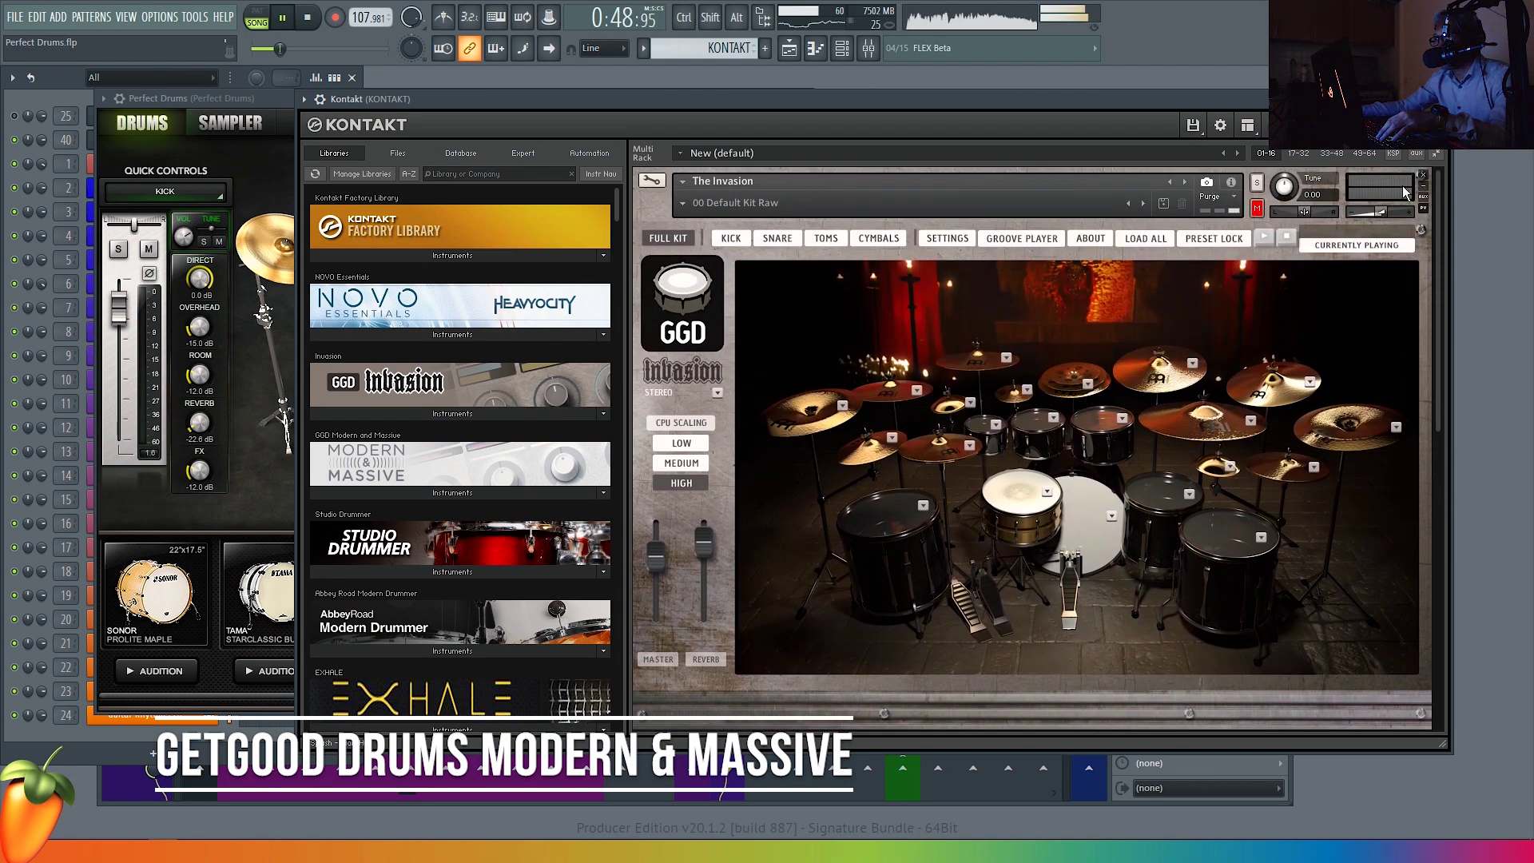
{"action": "left_click", "coordinate": [1257, 182]}
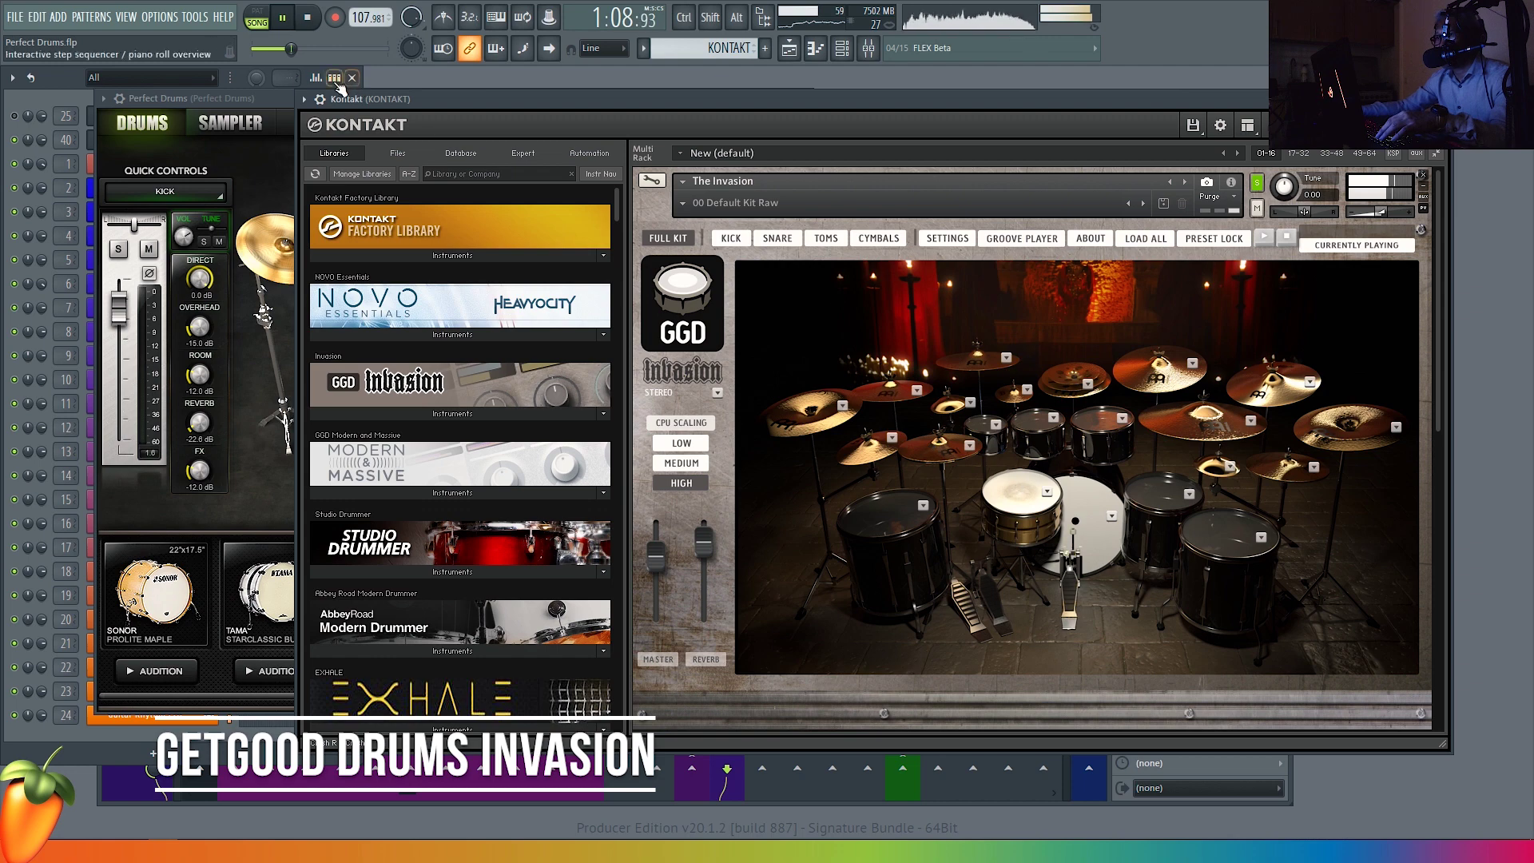
- Switch the playing drums to Perfect Drums, and solo Modern & Massive Drums in the Kontakt rack
{"action": "left_click", "coordinate": [268, 101]}
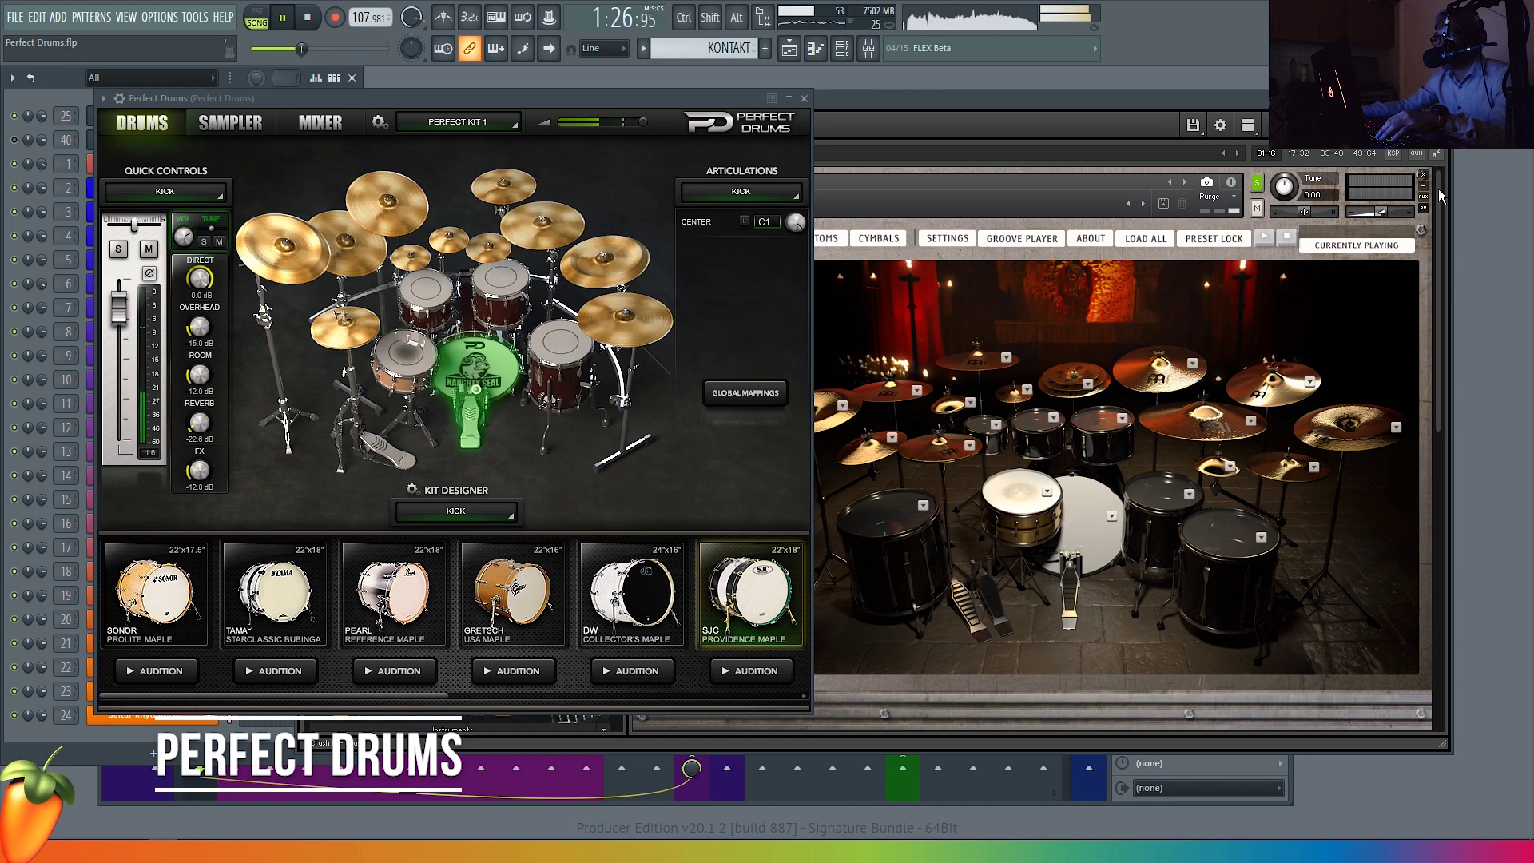
{"action": "left_click_drag", "start_coordinate": [1437, 187], "coordinate": [1455, 449]}
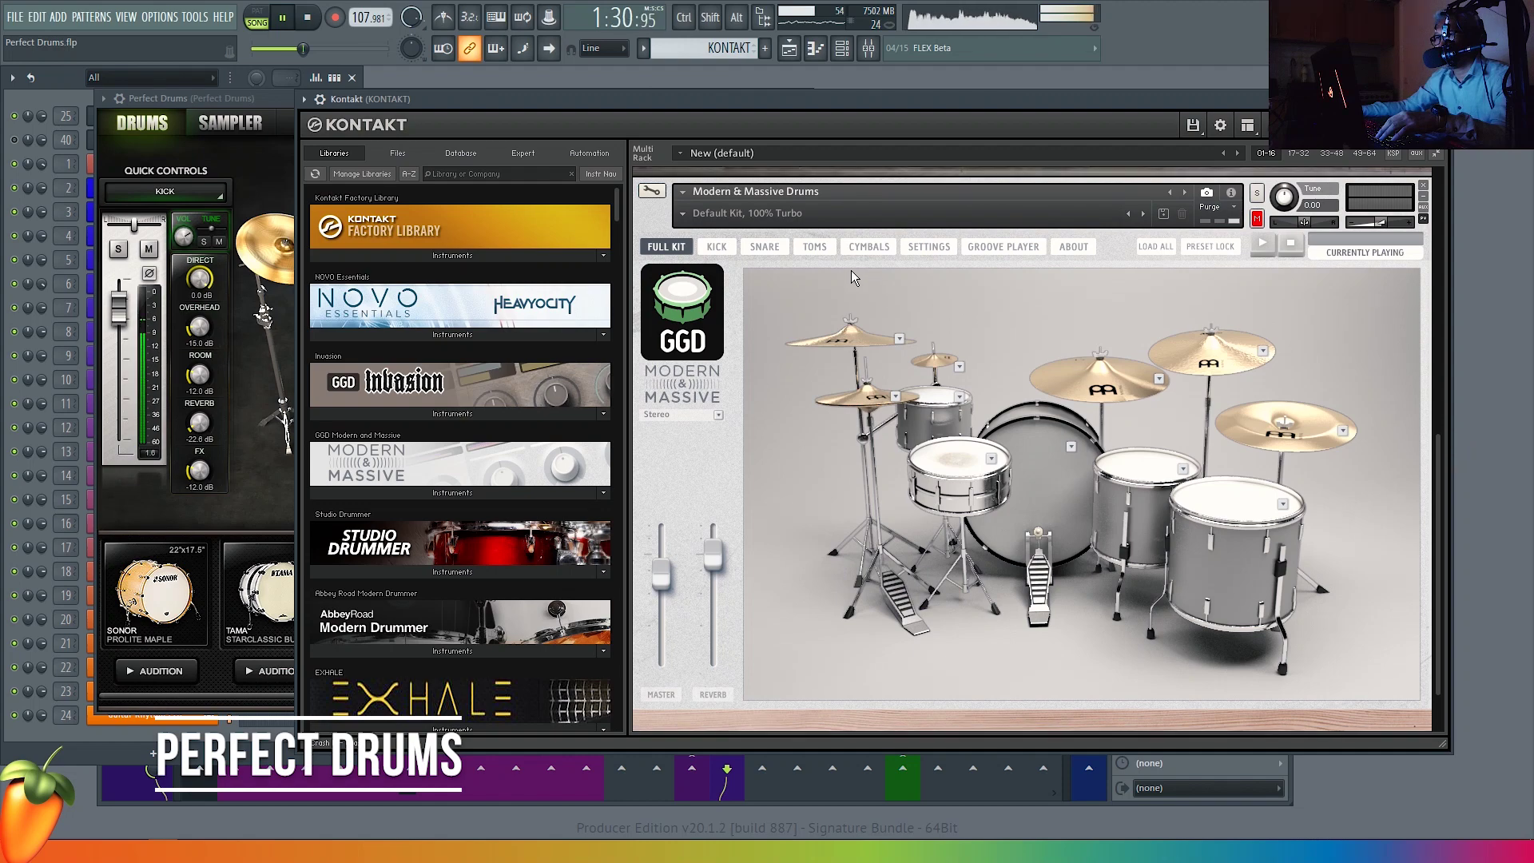
{"action": "left_click", "coordinate": [1257, 194]}
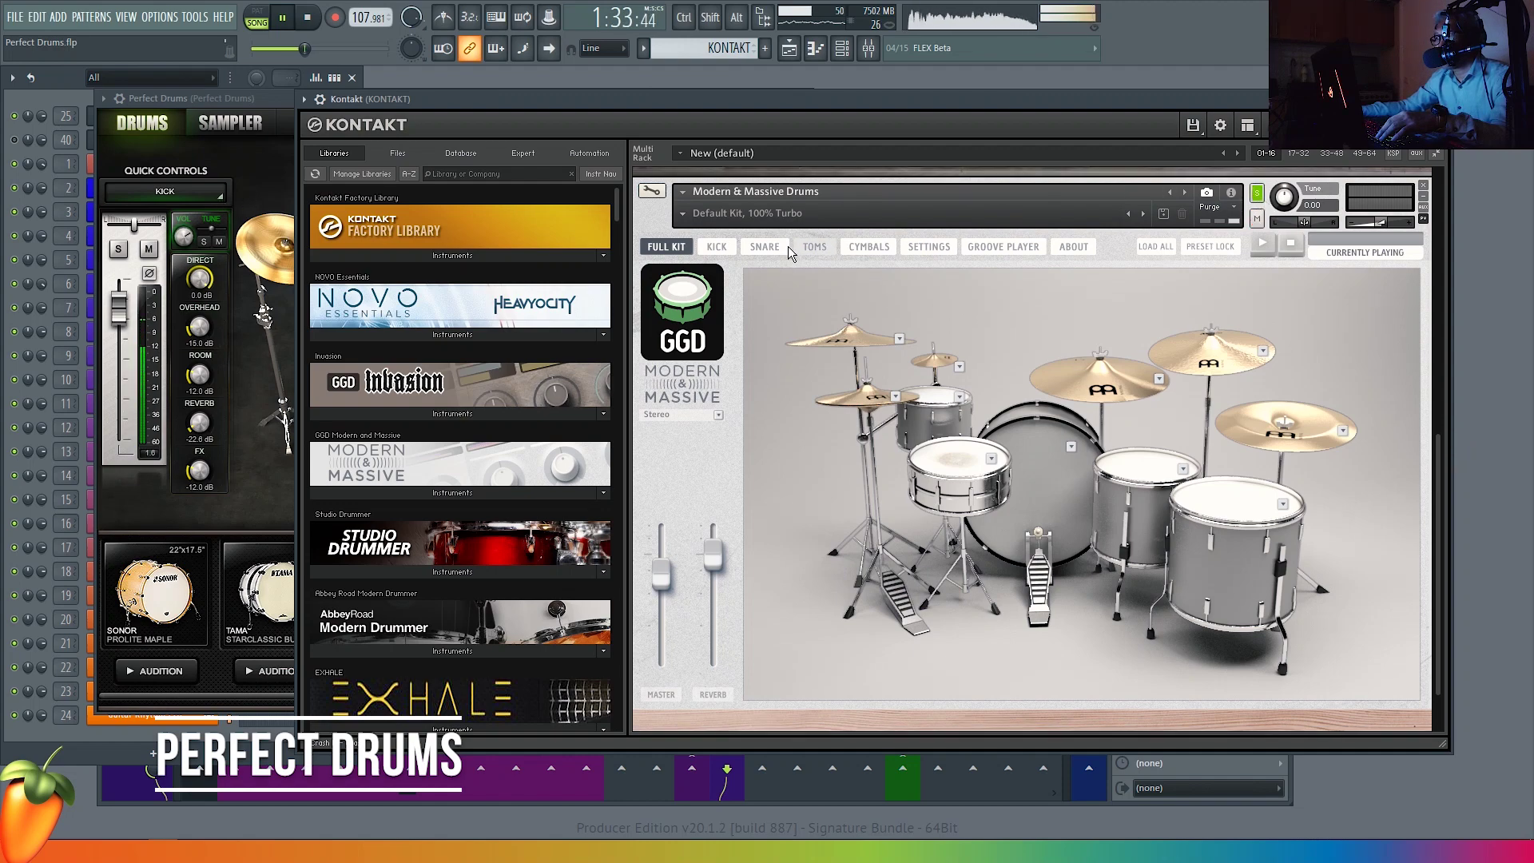
- Show Perfect Drums during its passage, and switch the playing drums over to Modern & Massive in Kontakt
{"action": "left_click", "coordinate": [14, 140]}
{"action": "left_click", "coordinate": [266, 98]}
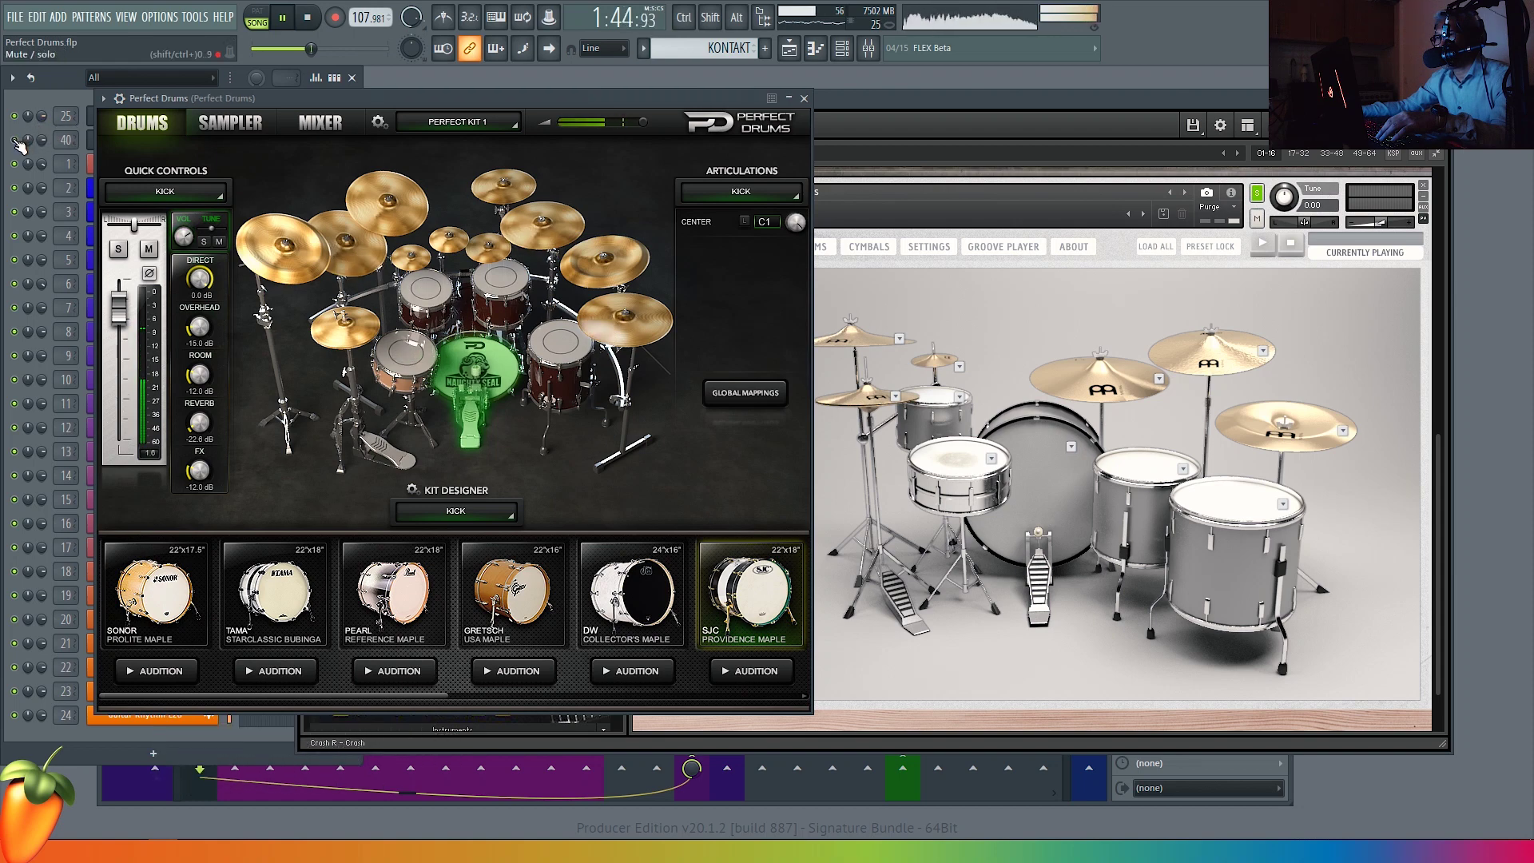
{"action": "left_click", "coordinate": [1024, 106]}
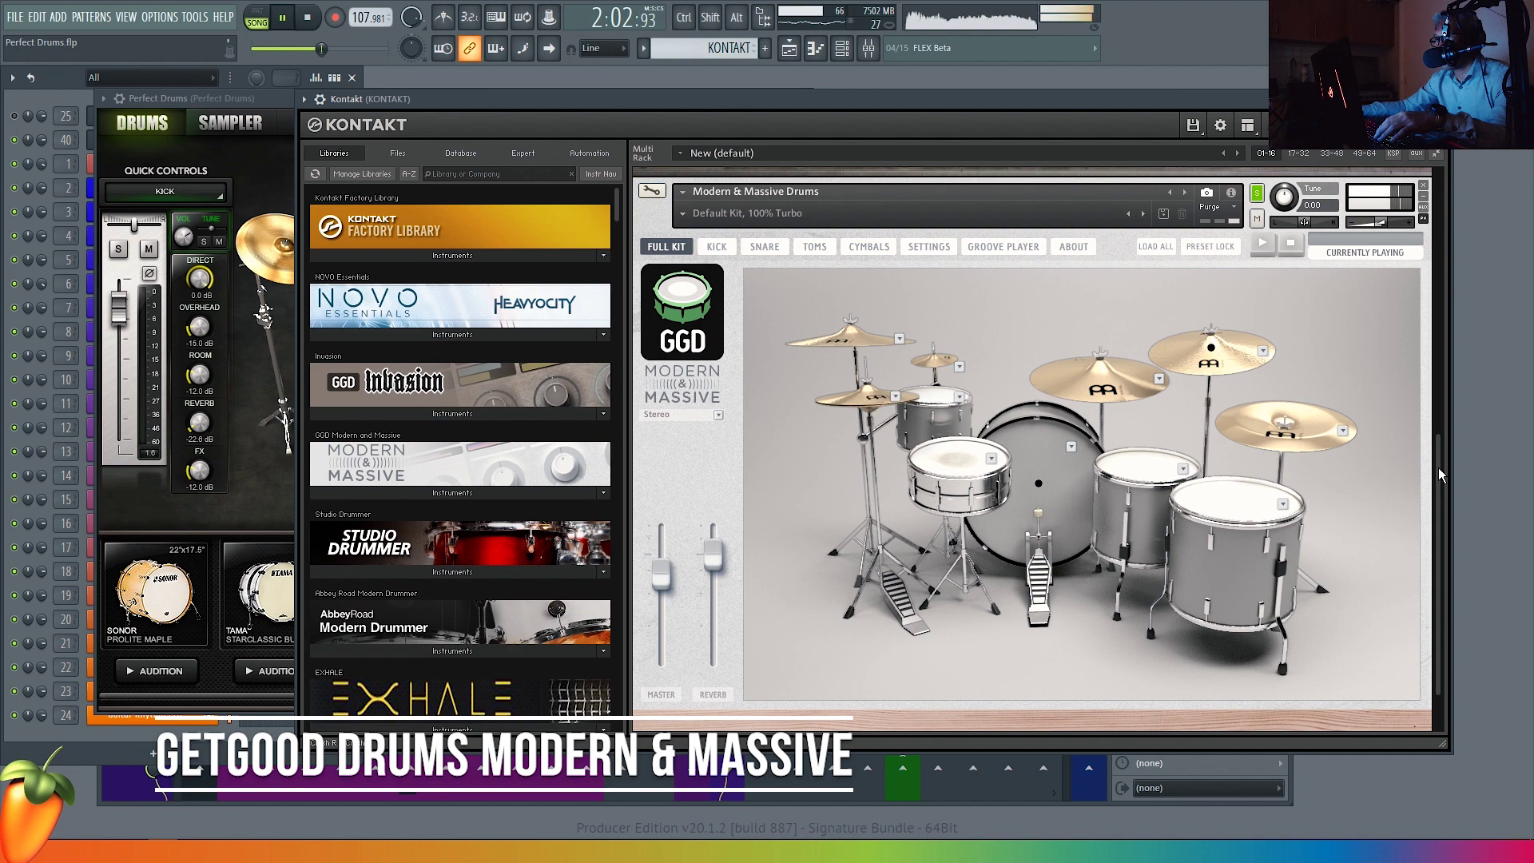
- Solo The Invasion in the Kontakt rack for the next passage, and switch the playing drums to Perfect Drums
{"action": "scroll", "coordinate": [1413, 404], "scroll_direction": "up", "scroll_amount": 5}
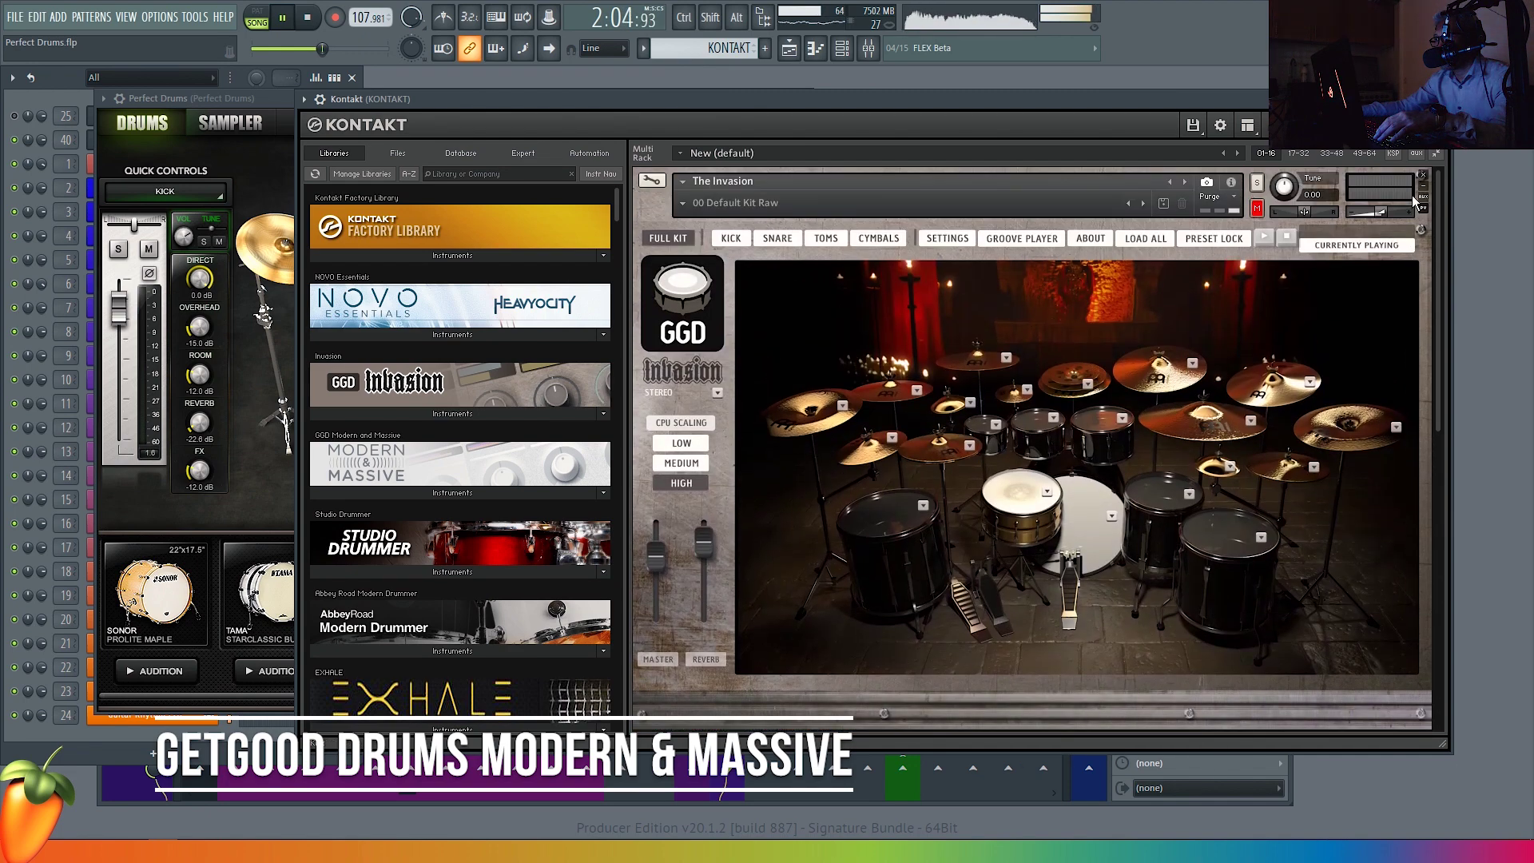
{"action": "left_click", "coordinate": [1256, 182]}
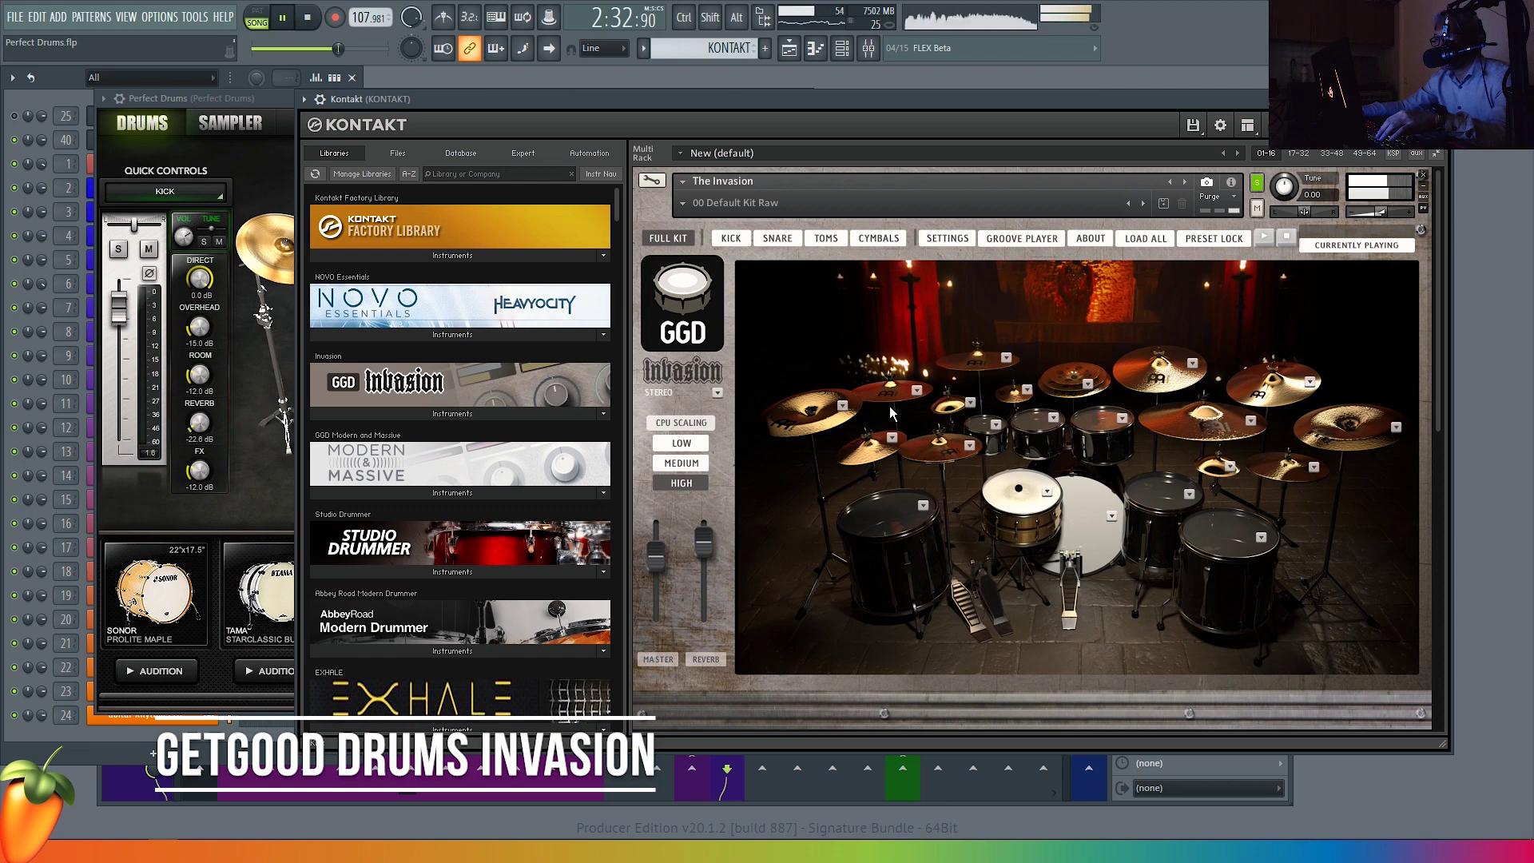
{"action": "left_click", "coordinate": [266, 99]}
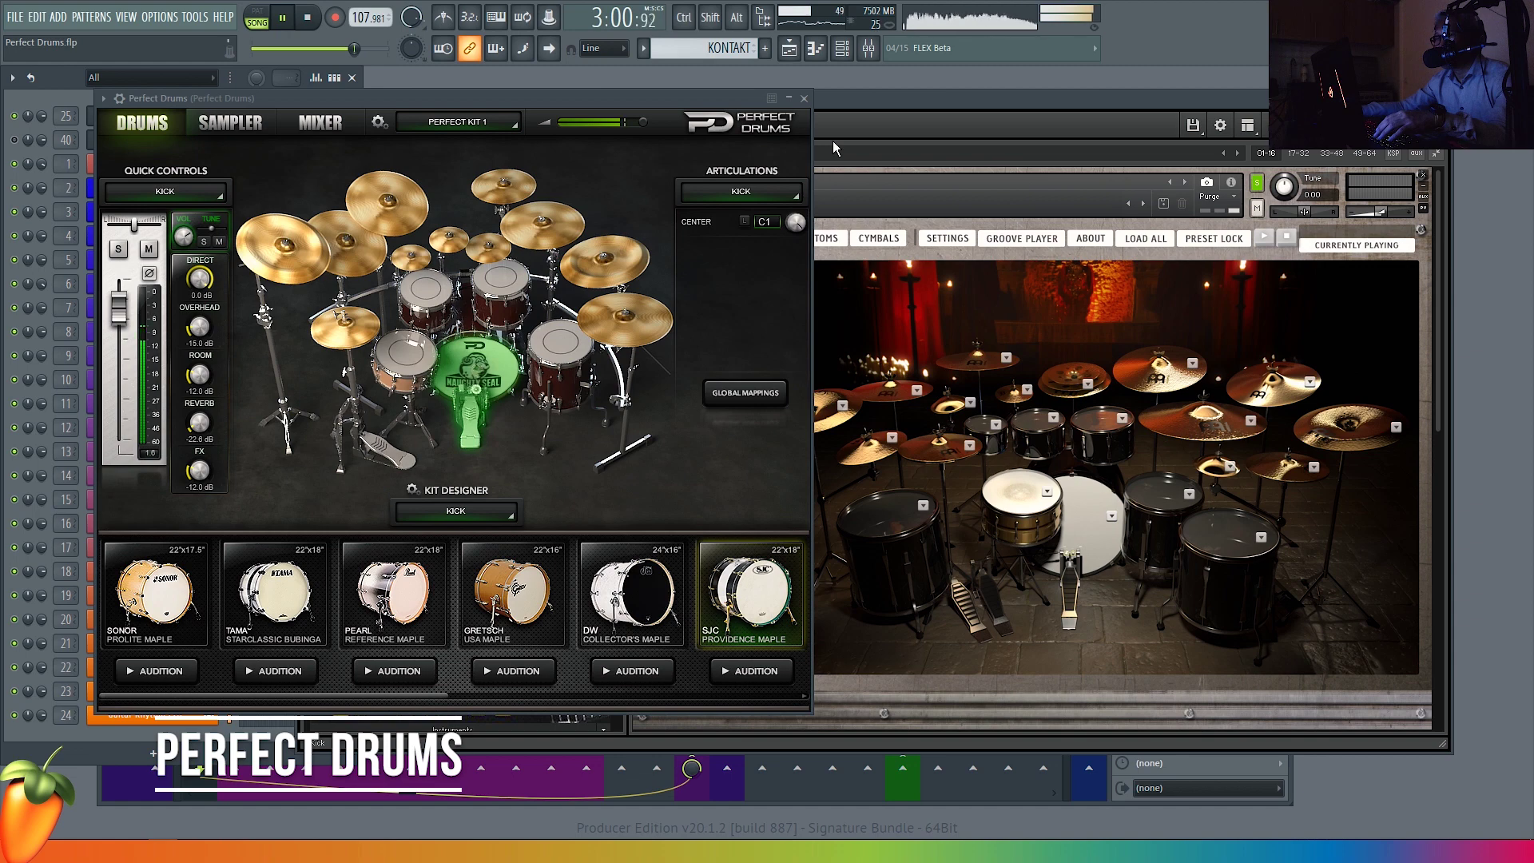
- Bring Kontakt forward and solo Modern & Massive Drums in its rack while Perfect Drums keeps playing
{"action": "left_click", "coordinate": [919, 104]}
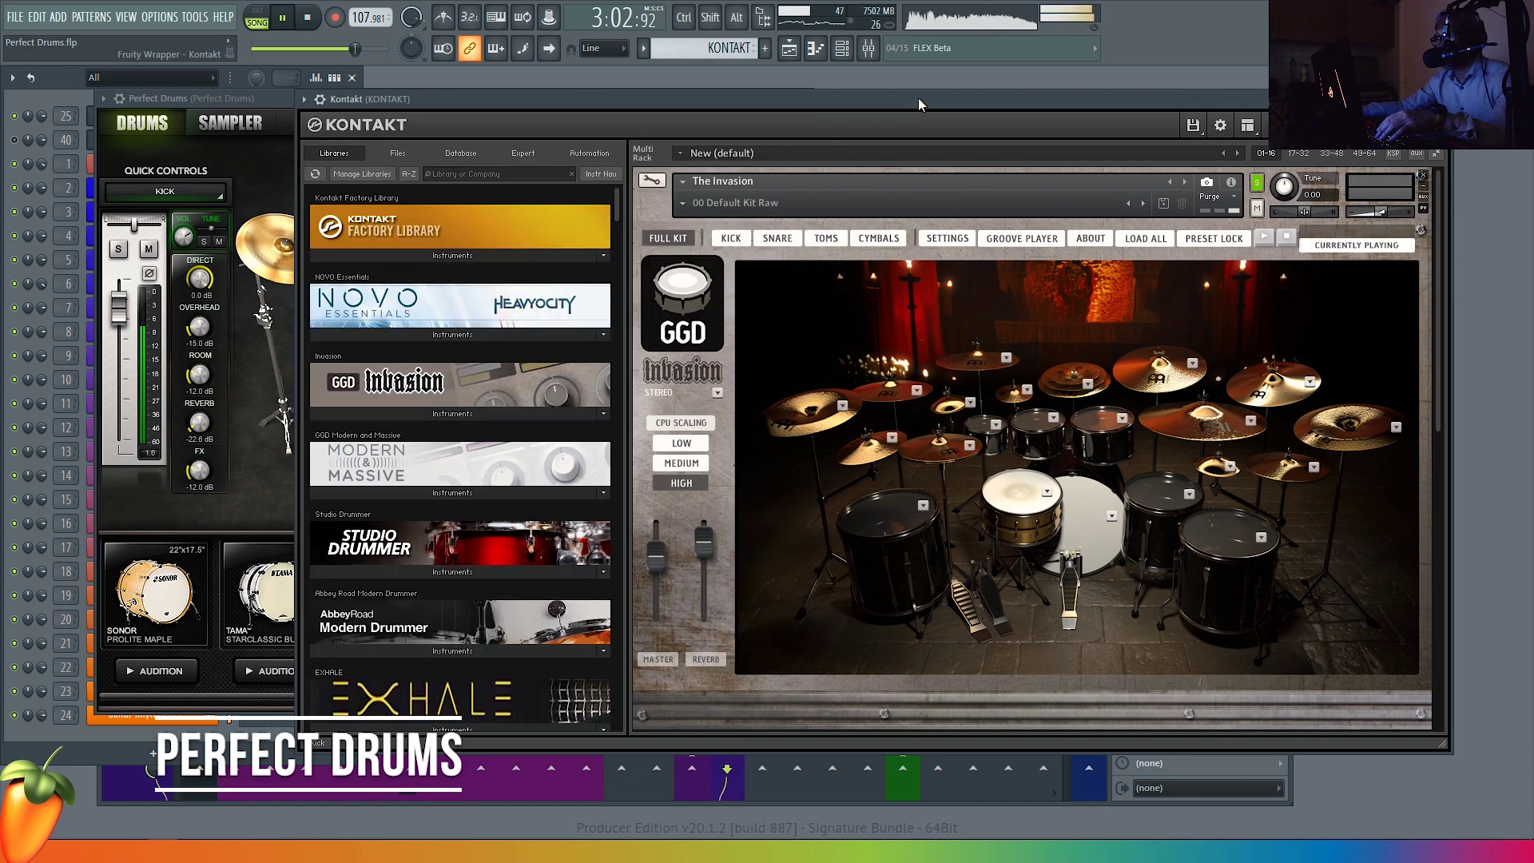
{"action": "left_click_drag", "start_coordinate": [1440, 190], "coordinate": [1436, 449]}
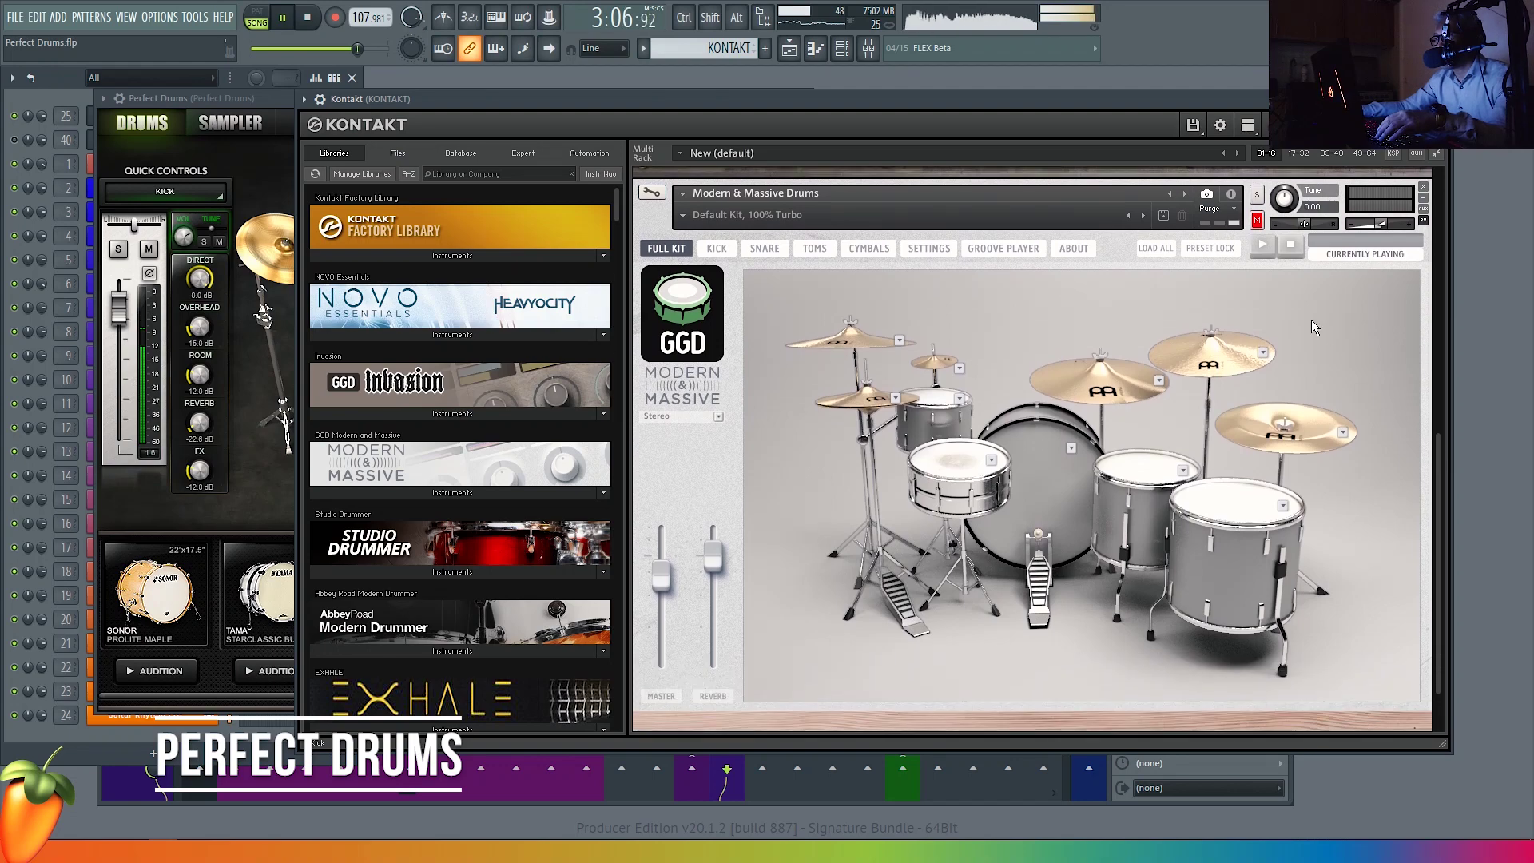
{"action": "left_click", "coordinate": [1256, 221]}
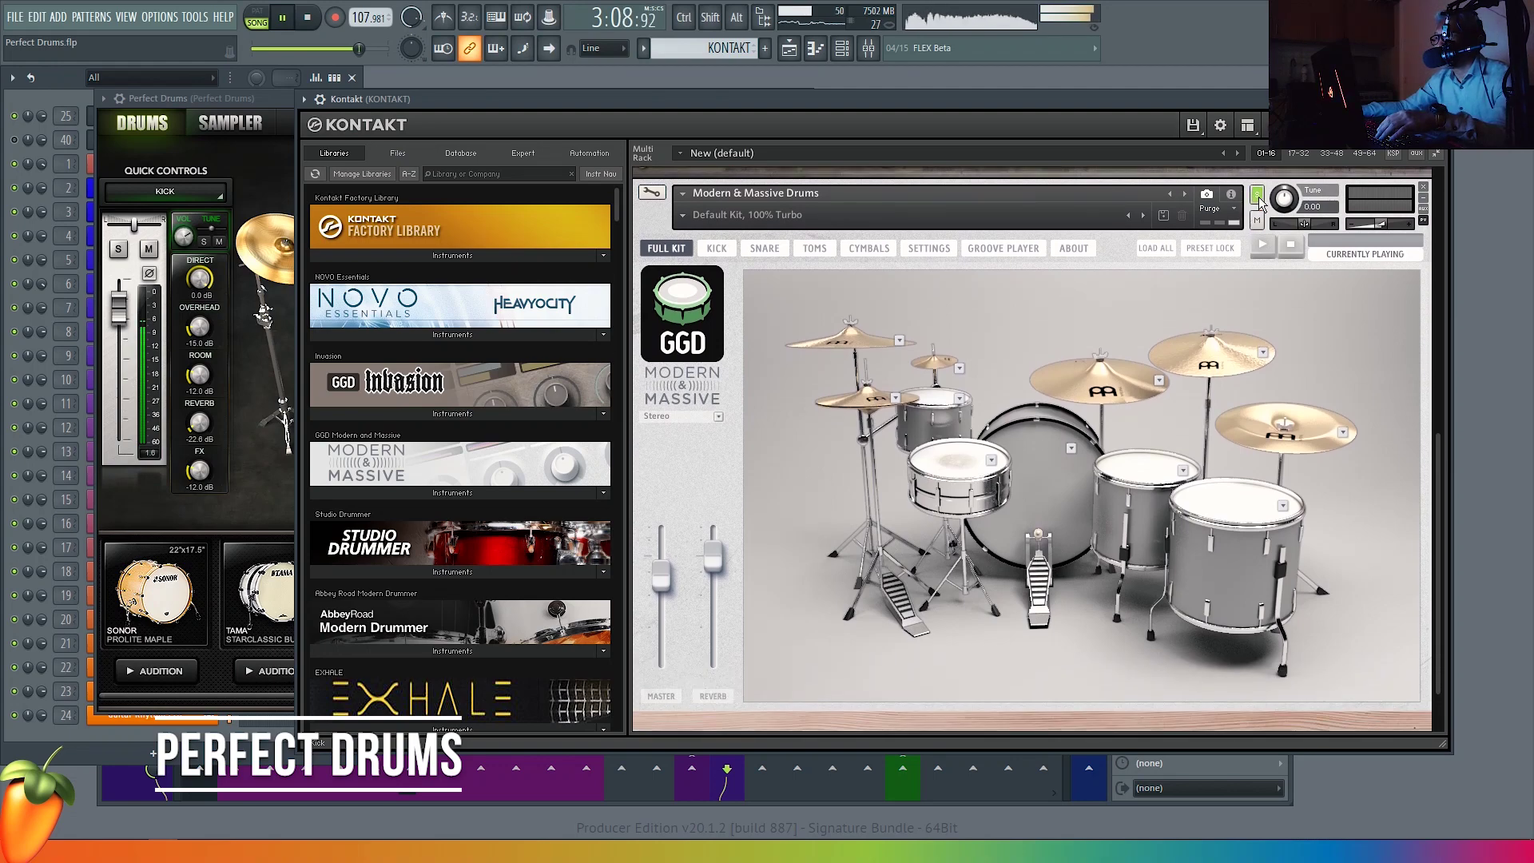
{"action": "left_click", "coordinate": [1256, 195]}
- Switch the playing drums from Perfect Drums to Modern & Massive, and solo The Invasion for the following passage
{"action": "left_click", "coordinate": [206, 115]}
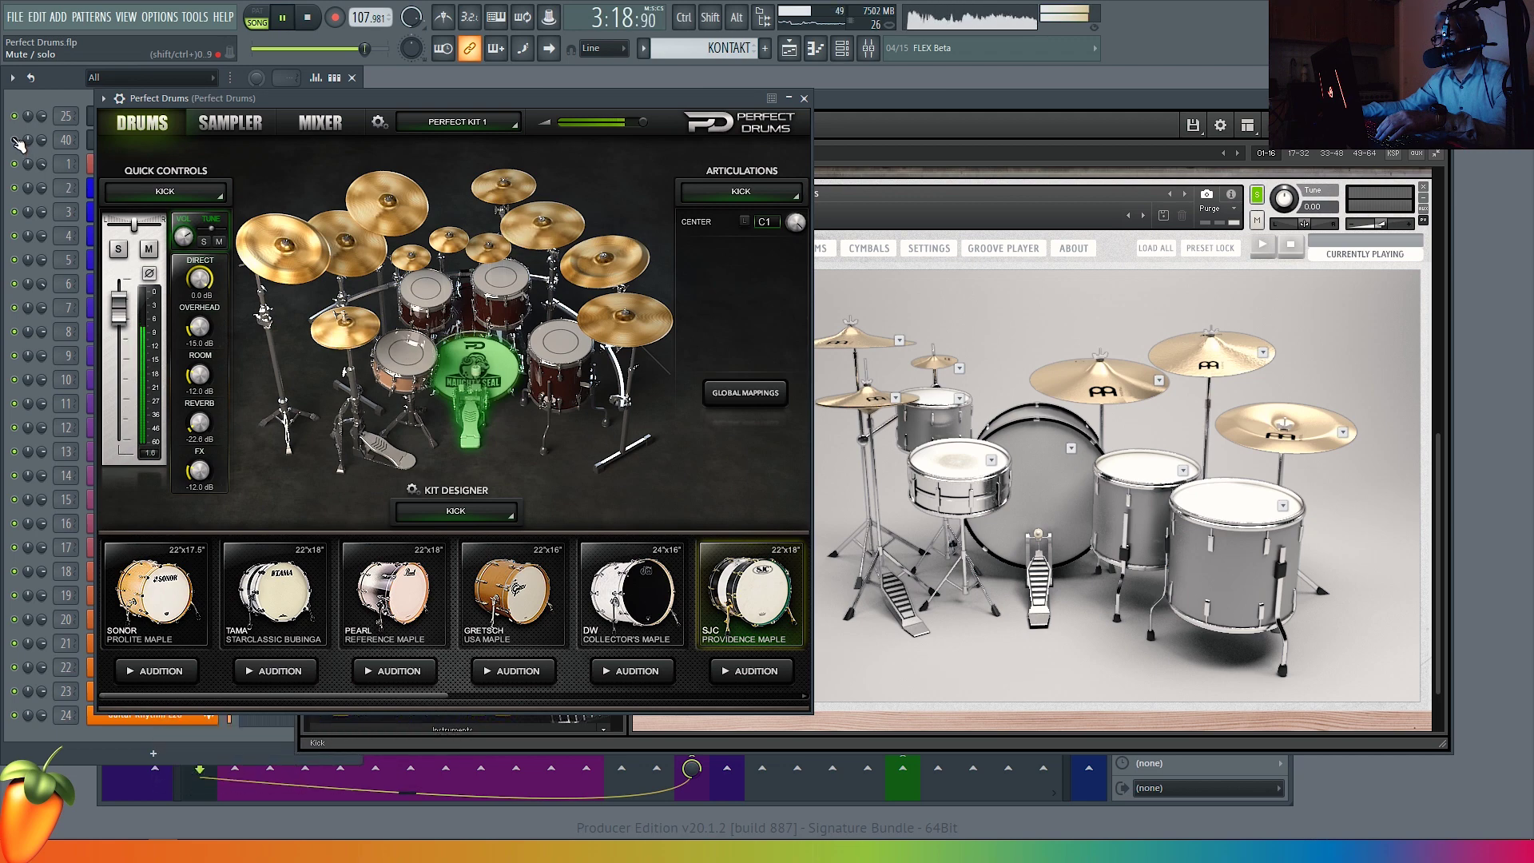
{"action": "left_click", "coordinate": [1103, 112]}
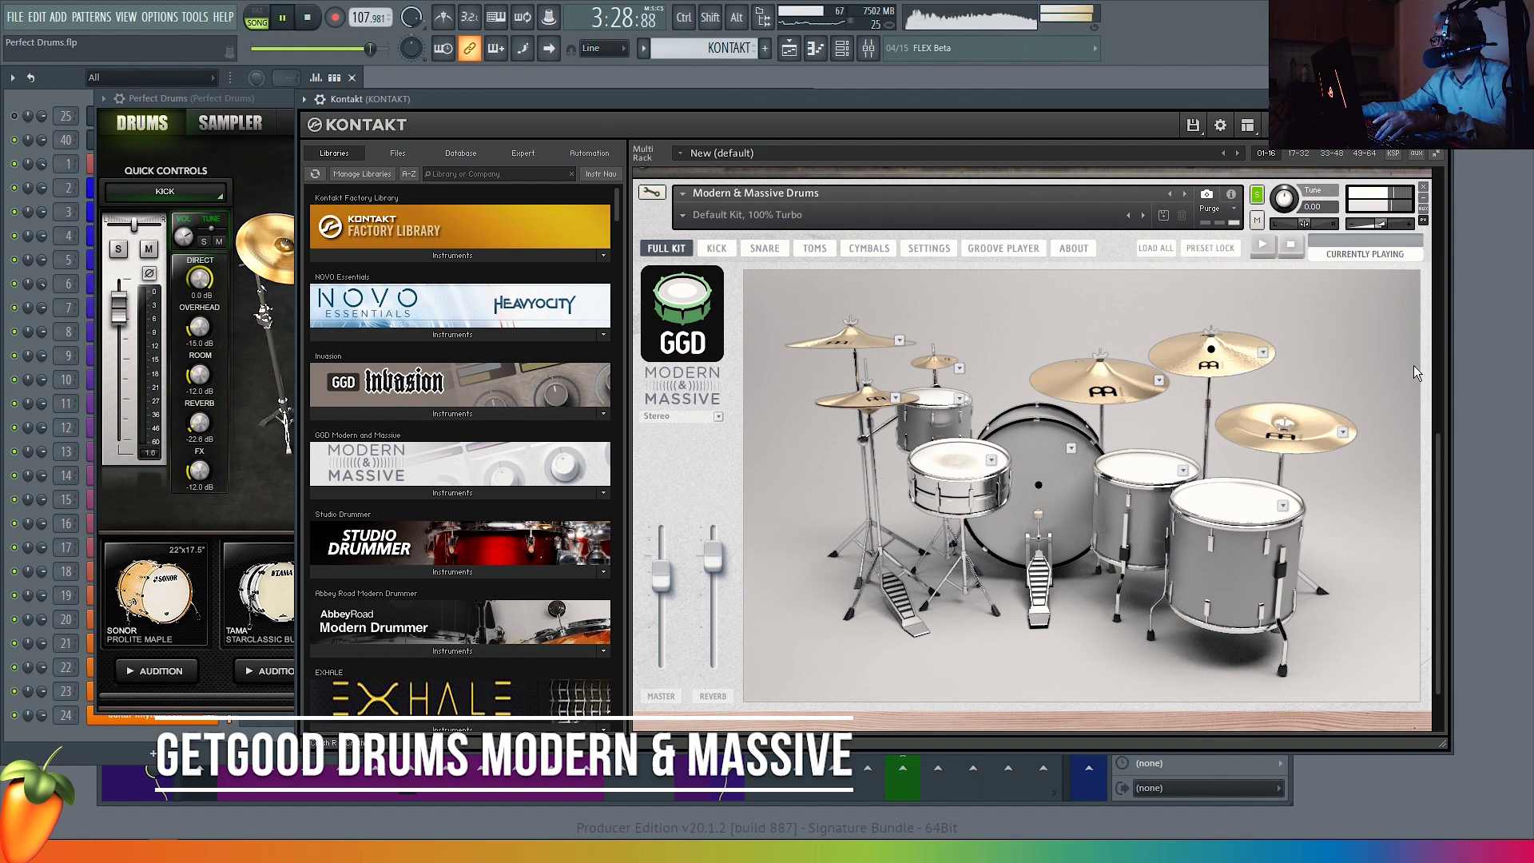
{"action": "left_click_drag", "start_coordinate": [1438, 444], "coordinate": [1427, 169]}
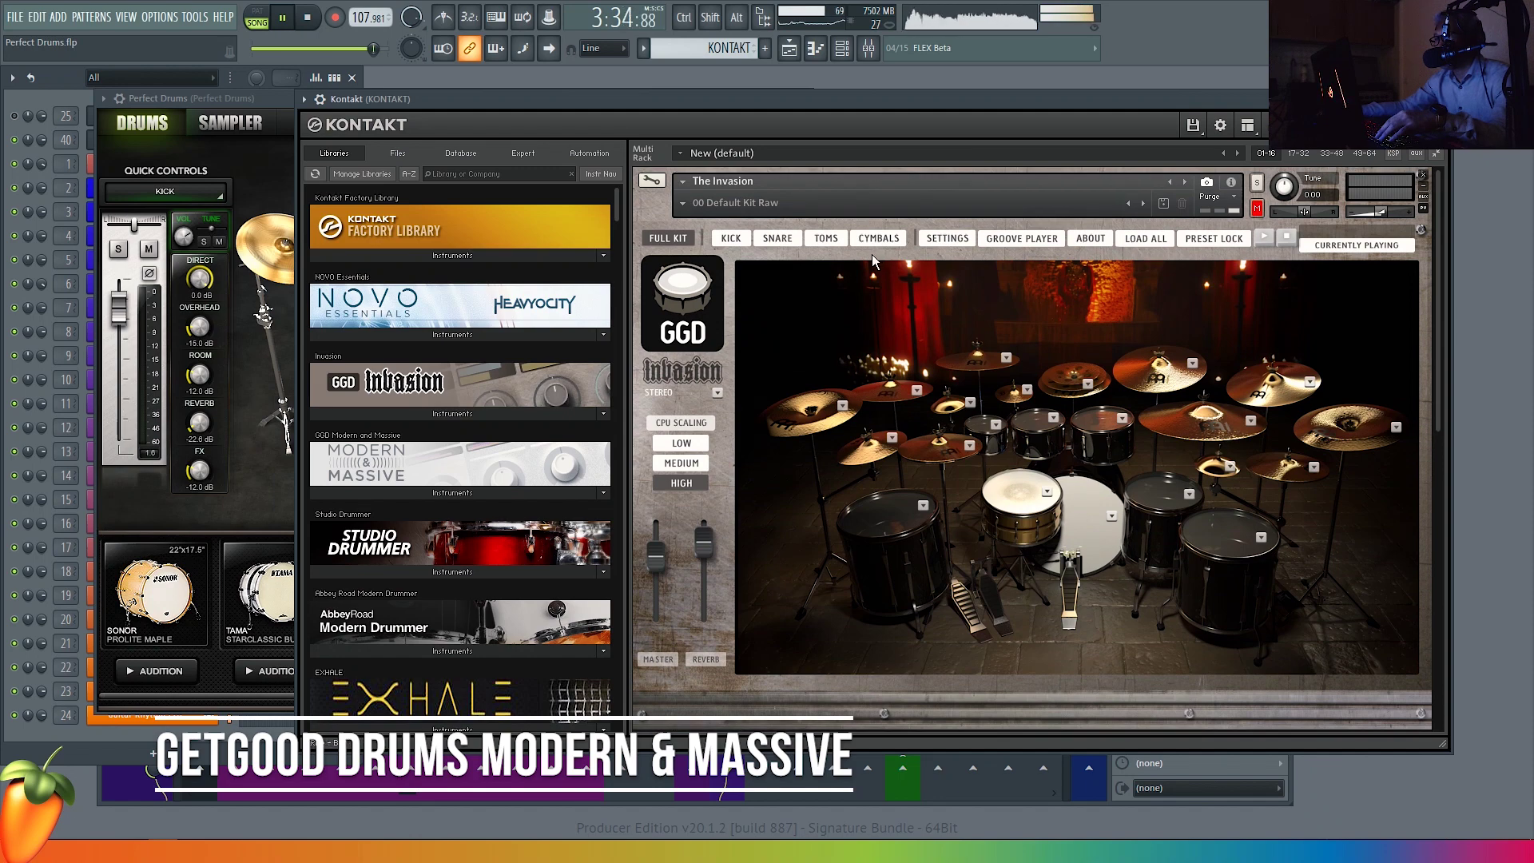
{"action": "left_click", "coordinate": [1256, 183]}
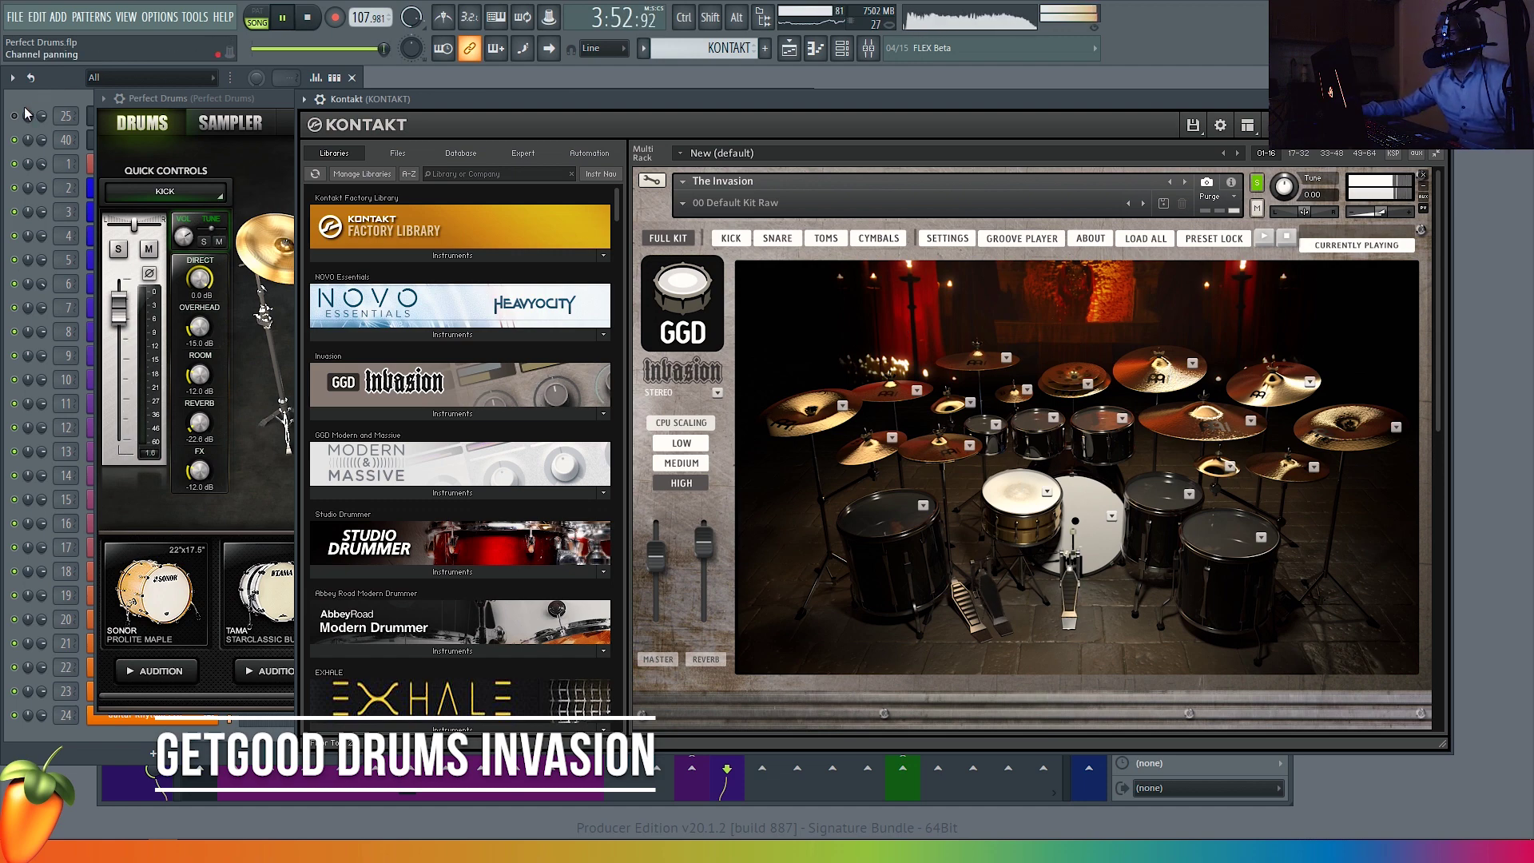
- Switch the playing drums back to Perfect Drums and stop playback
{"action": "left_click", "coordinate": [269, 99]}
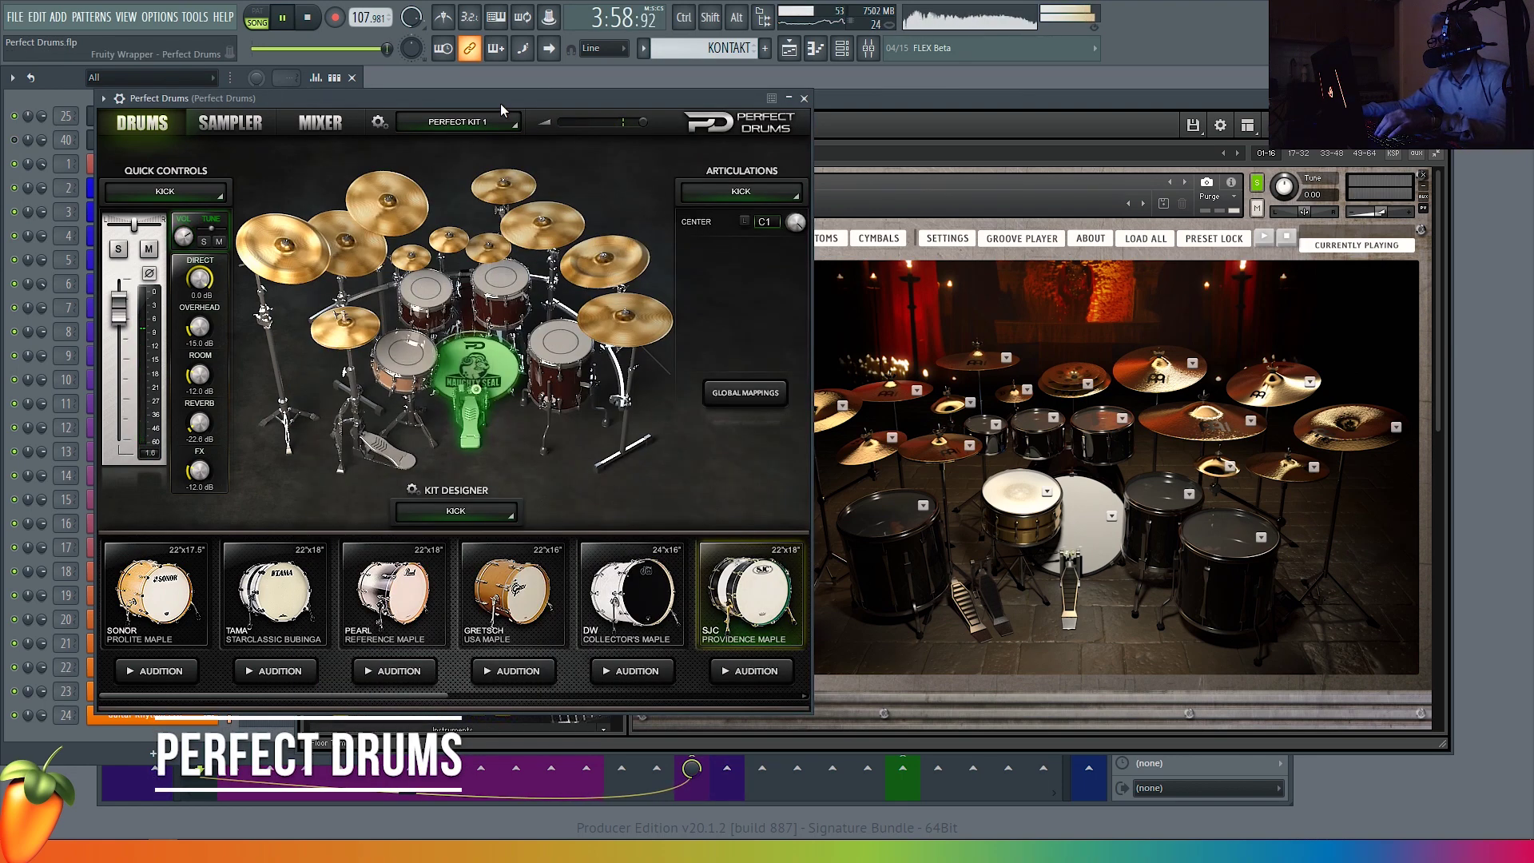
{"action": "key", "text": "space"}
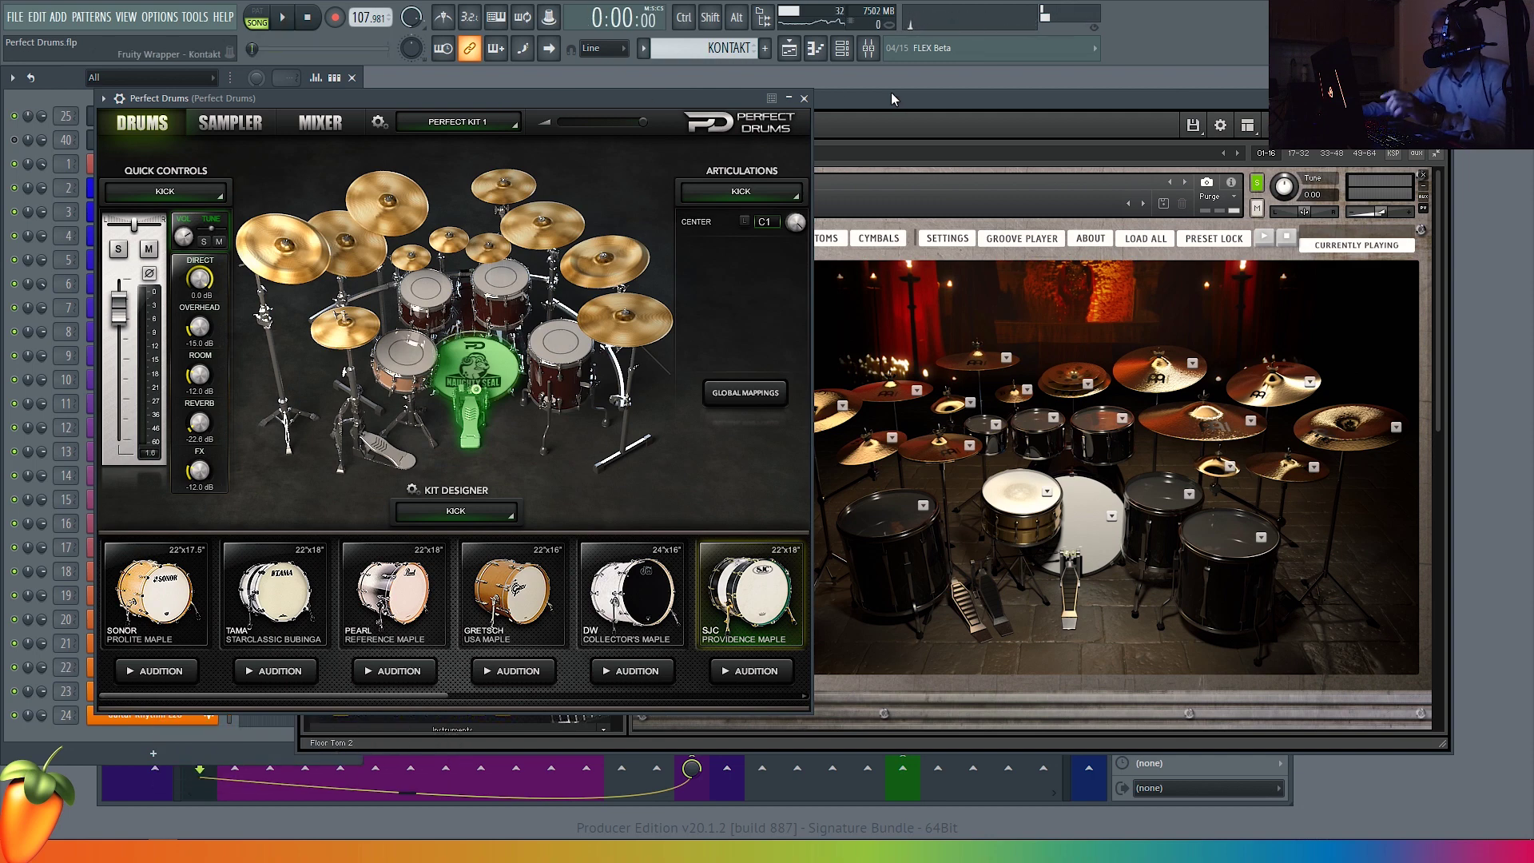
- Compare the Perfect Drums interface with The Invasion and Modern & Massive Drums in the Kontakt rack
{"action": "left_click", "coordinate": [919, 97]}
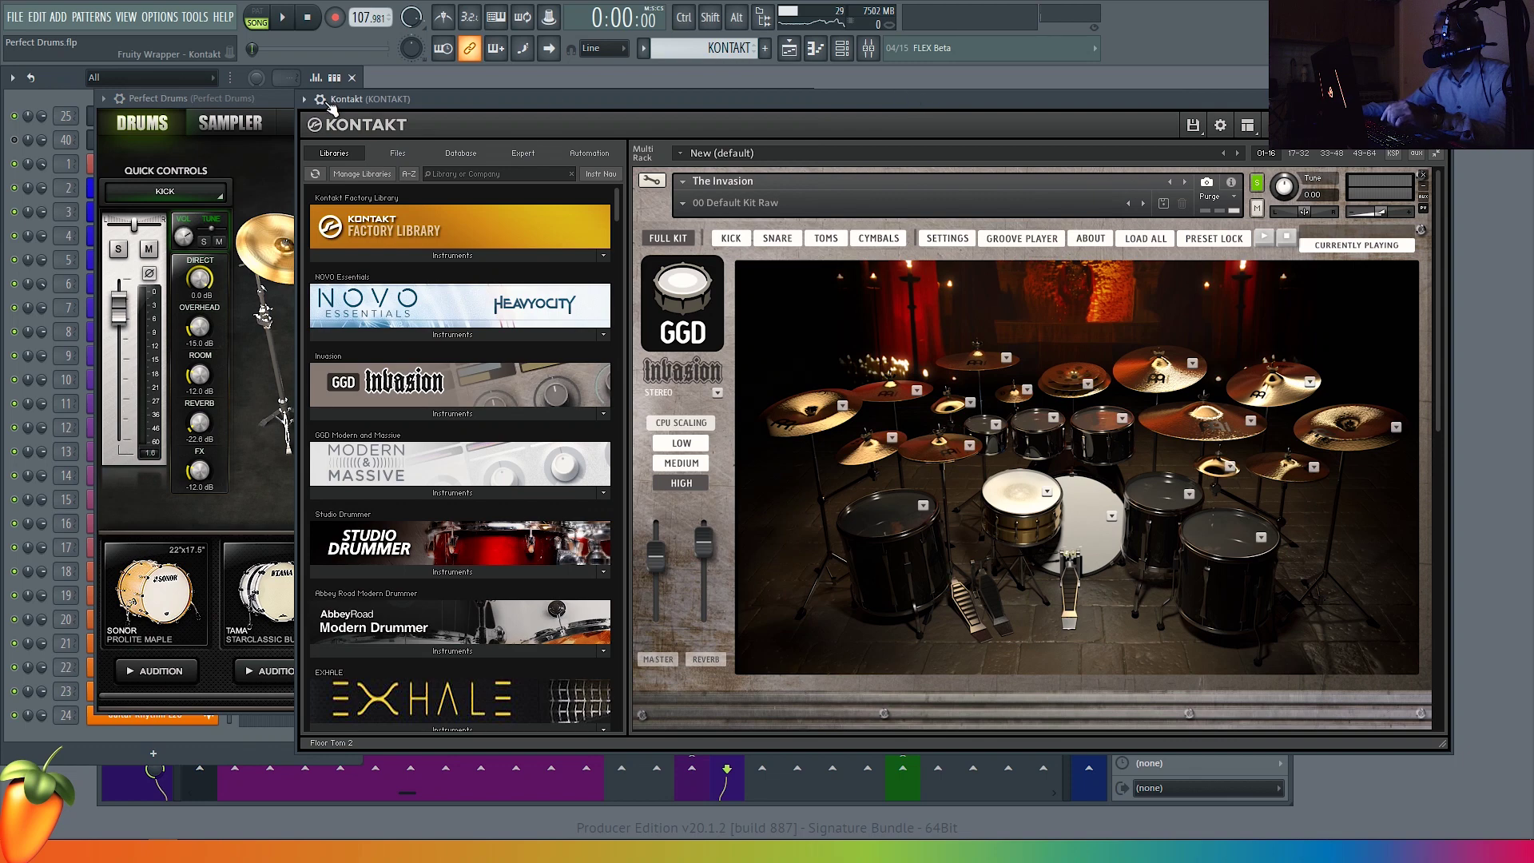
{"action": "left_click", "coordinate": [271, 99]}
{"action": "left_click", "coordinate": [869, 92]}
{"action": "left_click", "coordinate": [270, 99]}
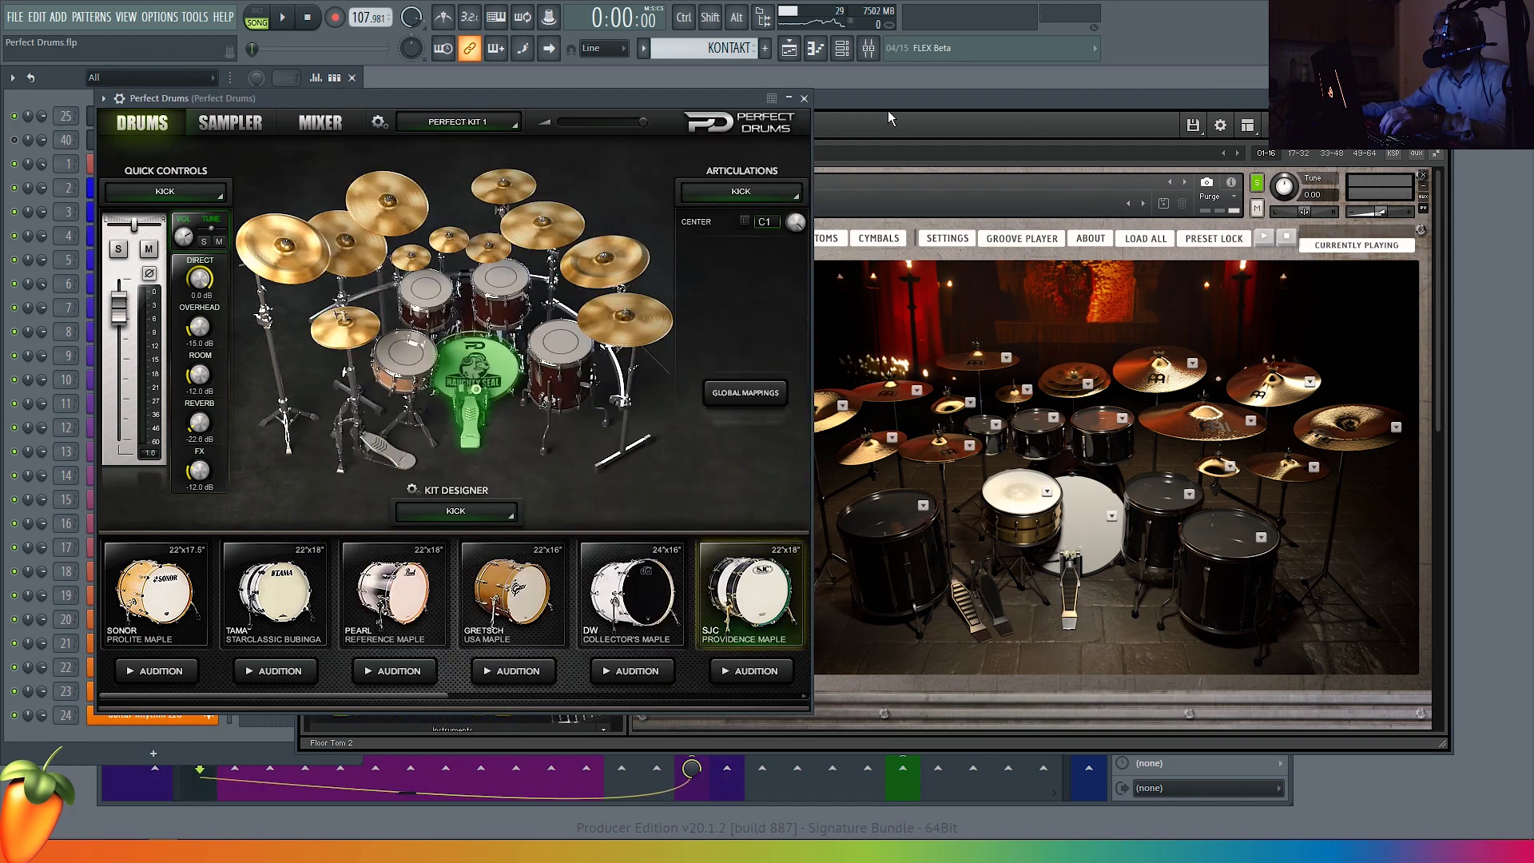
{"action": "left_click", "coordinate": [1436, 192]}
{"action": "mouse_move", "coordinate": [1436, 192]}
{"action": "left_mouse_down"}
{"action": "mouse_move", "coordinate": [1437, 458]}
{"action": "mouse_move", "coordinate": [1431, 203]}
{"action": "left_mouse_up"}
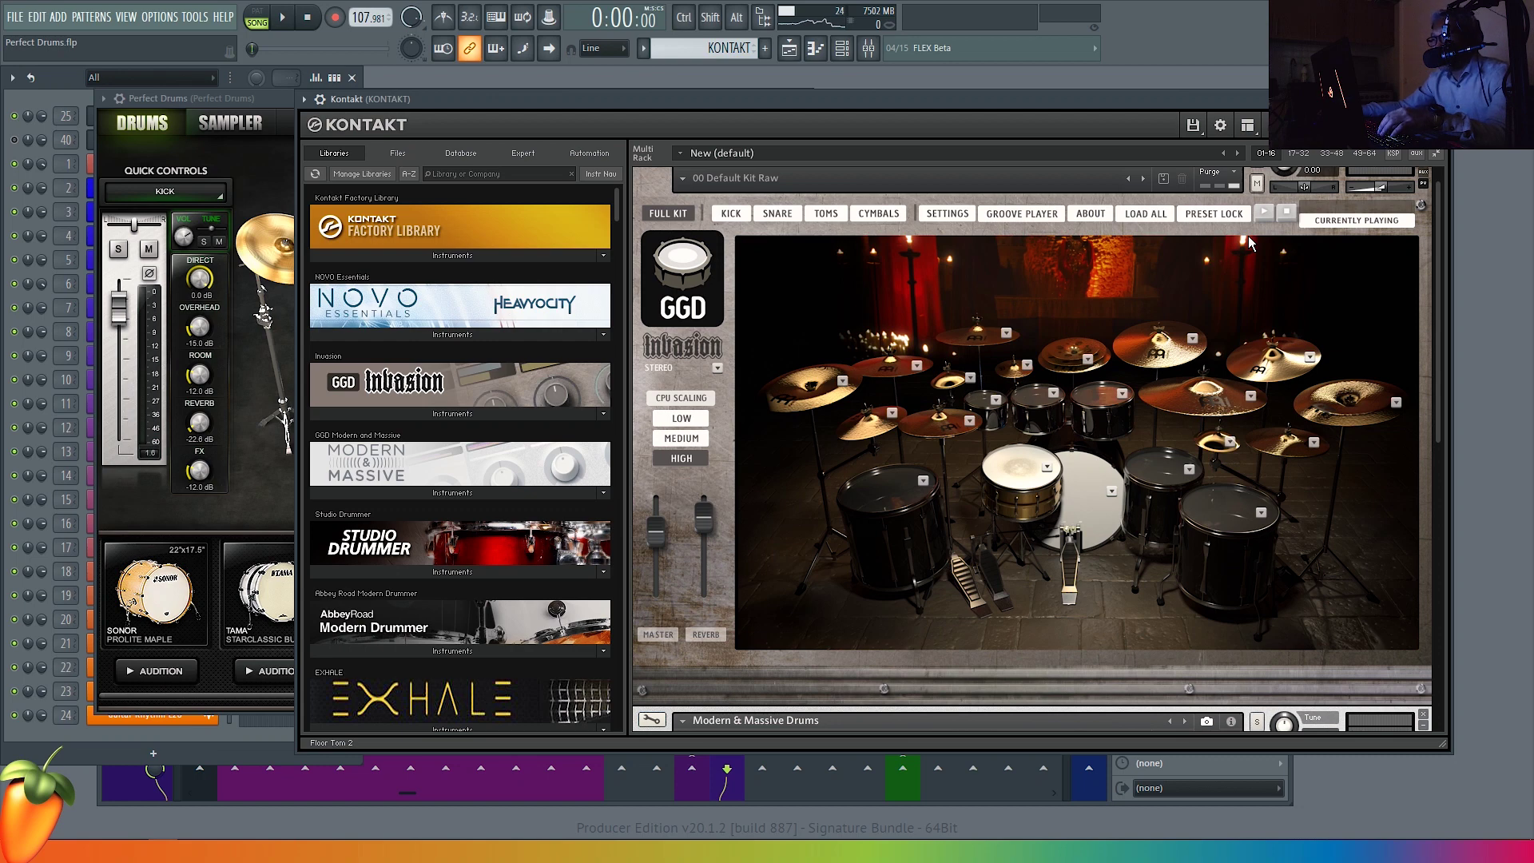
{"action": "left_click", "coordinate": [266, 99]}
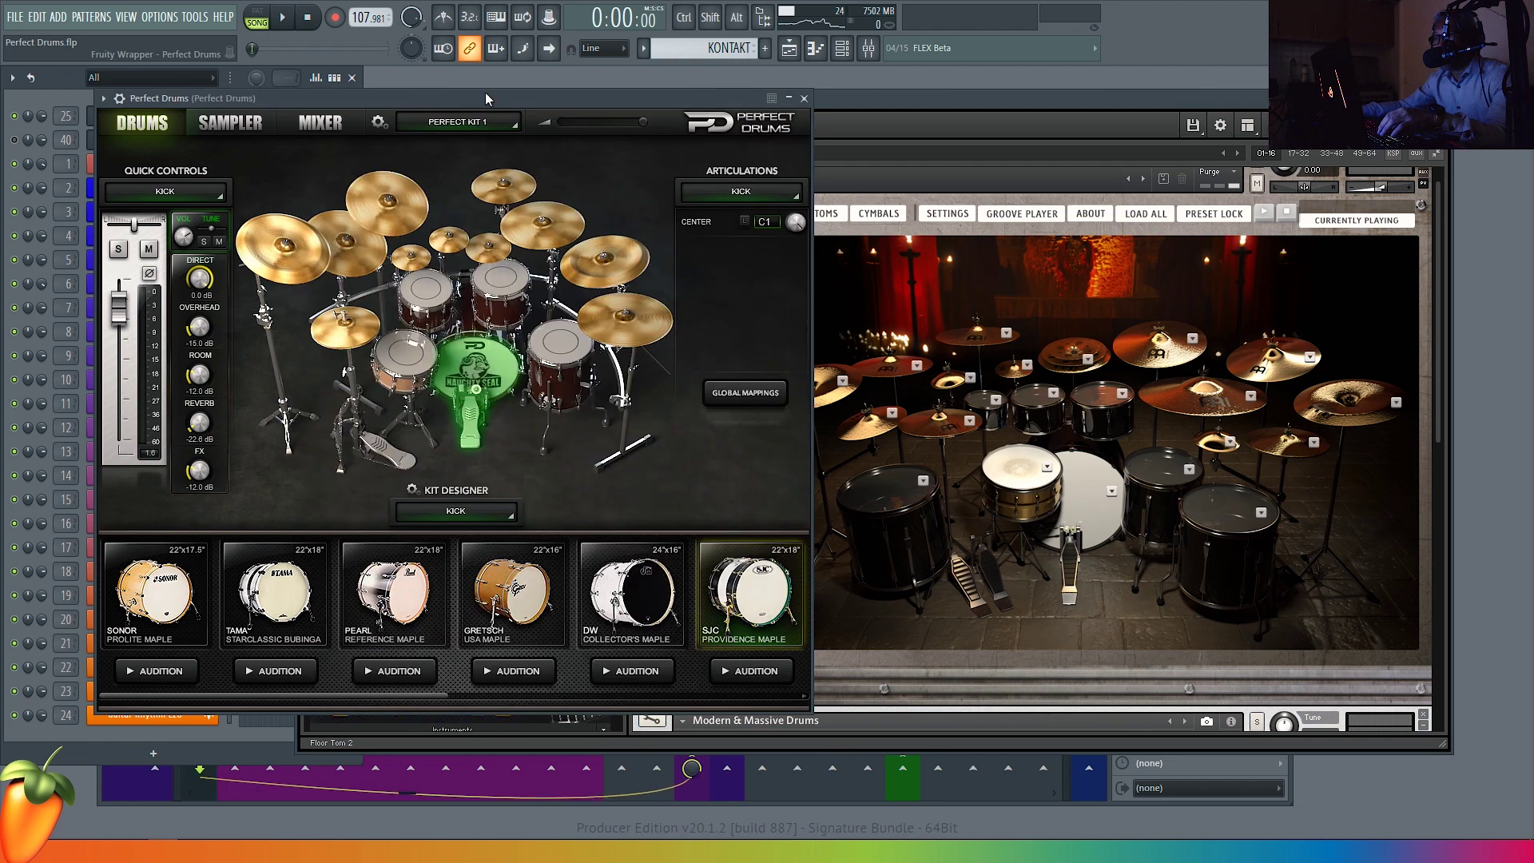
{"action": "left_click", "coordinate": [956, 93]}
{"action": "left_click_drag", "start_coordinate": [1441, 232], "coordinate": [1443, 479]}
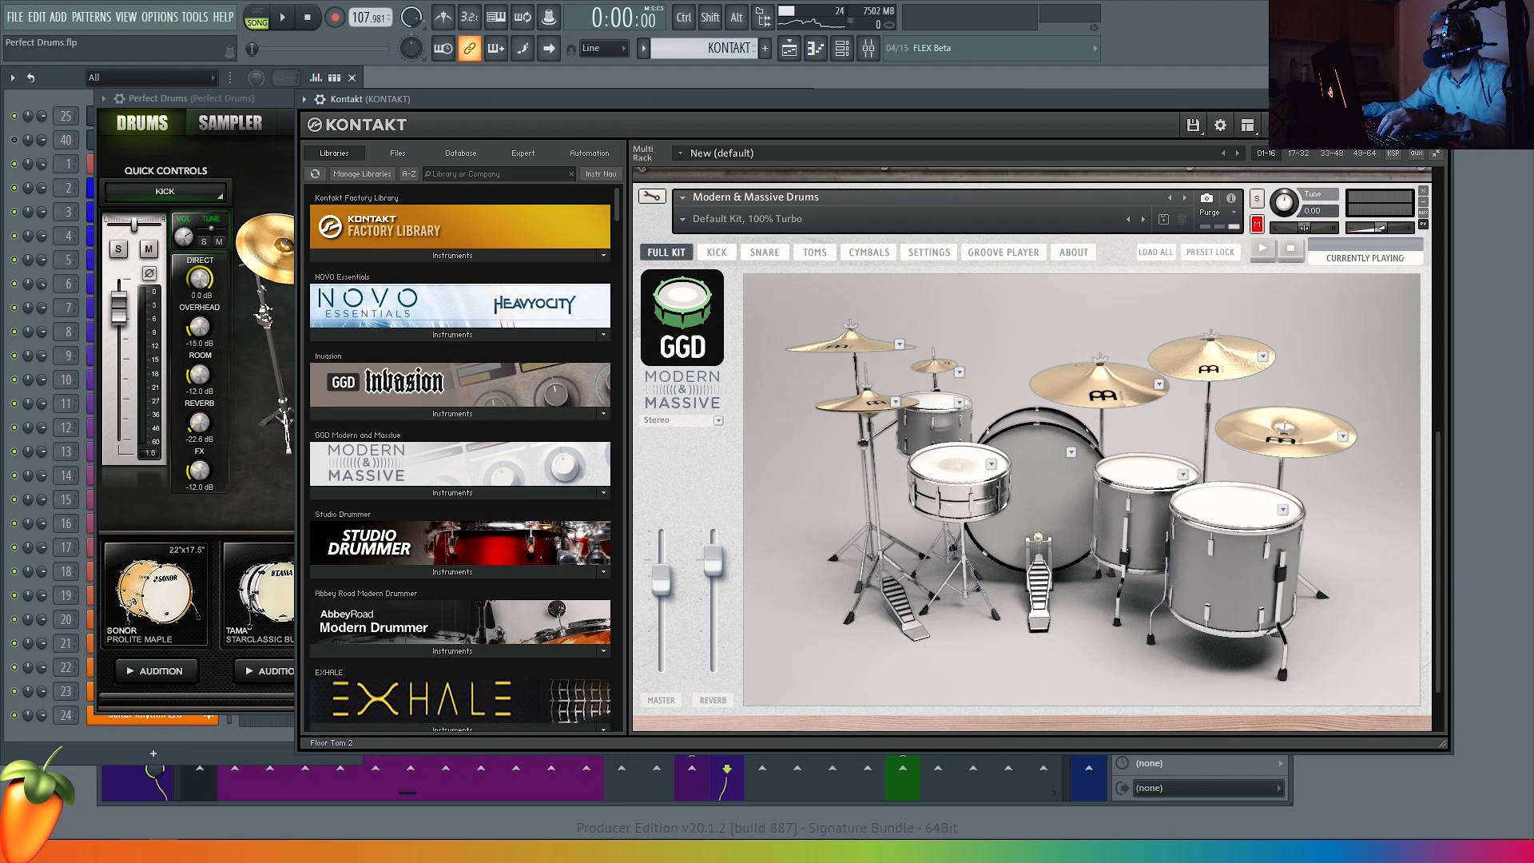
{"action": "key", "text": "alt+Tab"}
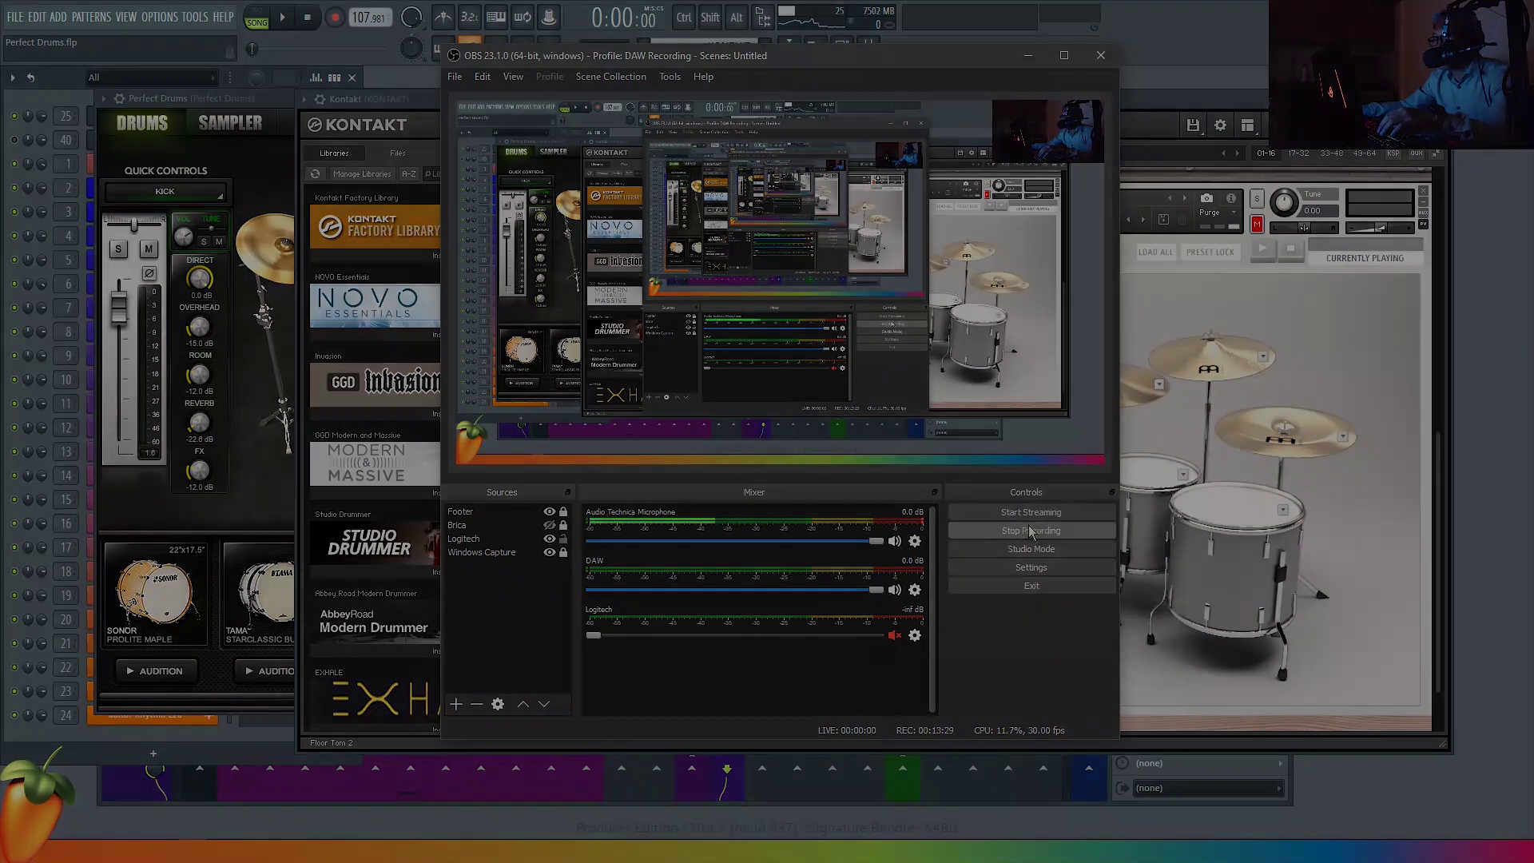